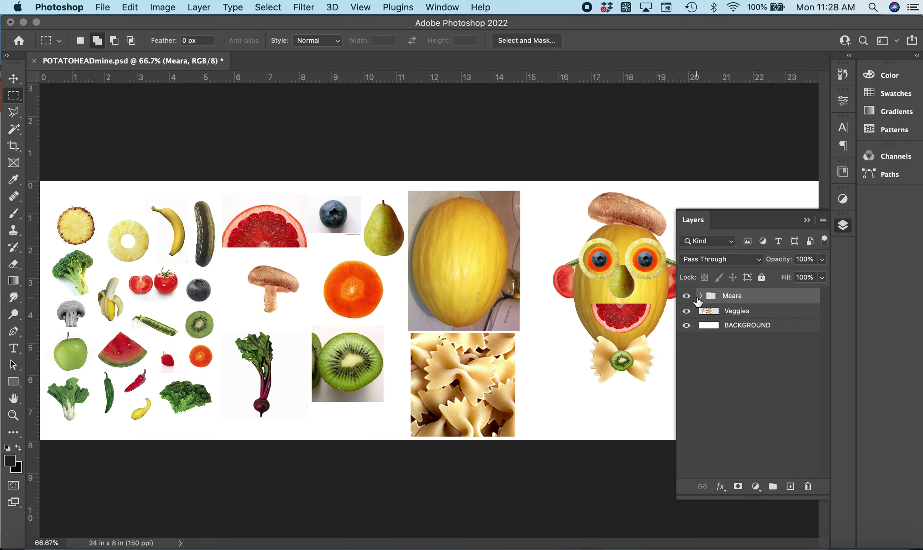
Step: Expand the finished face's layer group, toggle each visible ingredient layer off and on to examine its part, and collapse the group
click(700, 296)
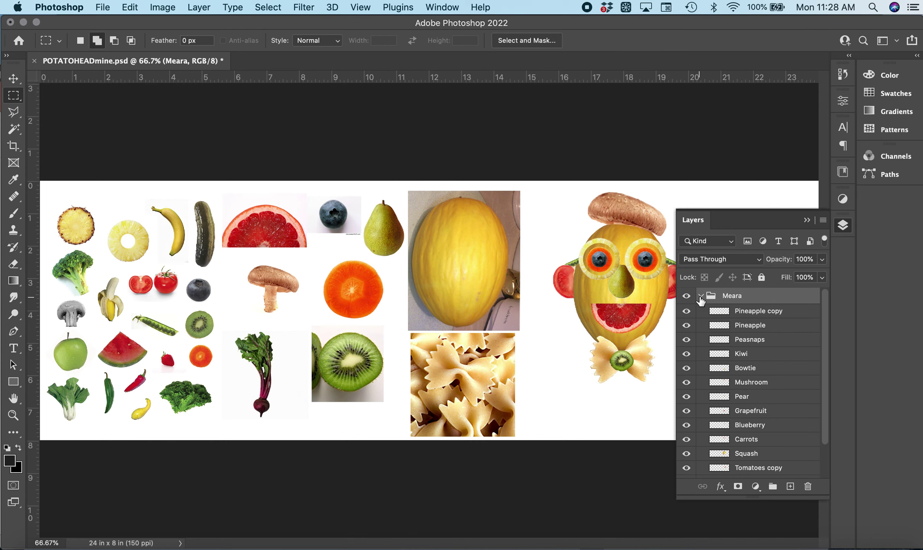
click(751, 315)
click(687, 311)
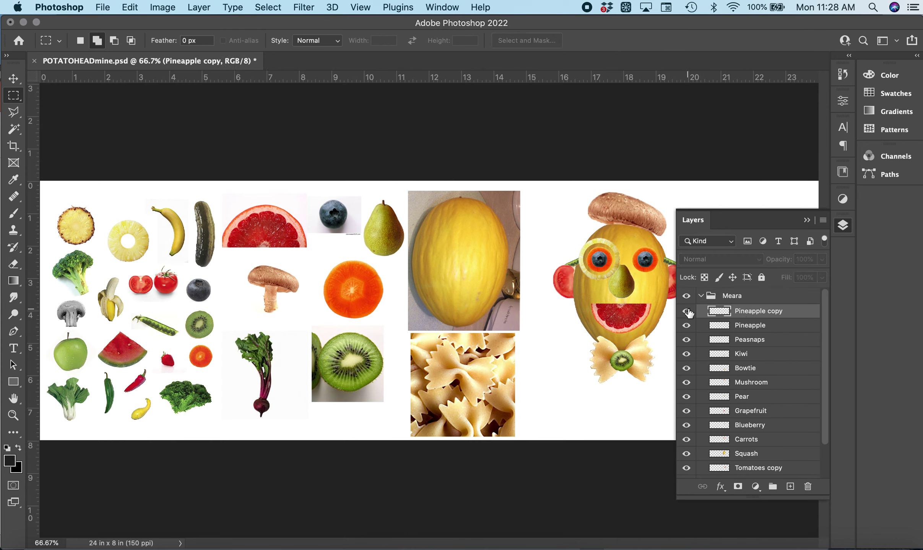
click(687, 312)
click(686, 326)
click(686, 325)
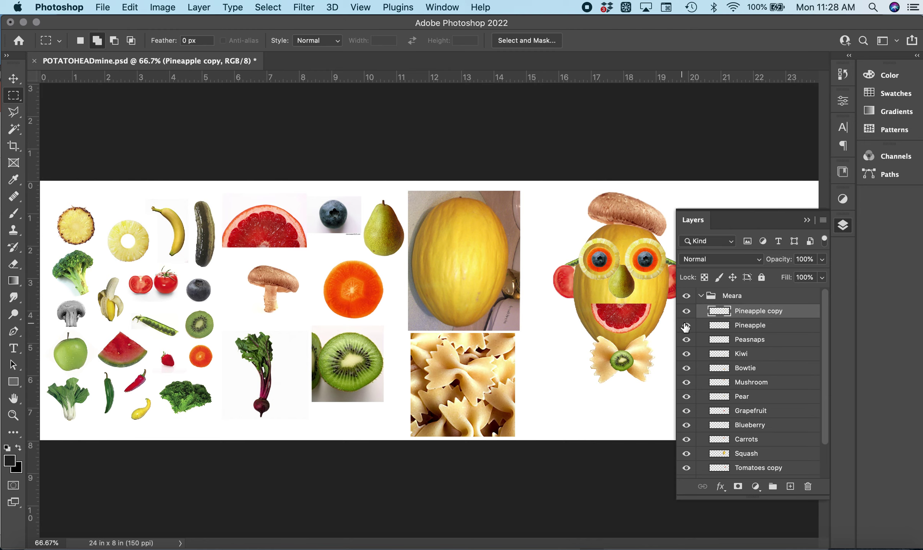
click(687, 340)
click(686, 339)
click(686, 353)
click(686, 353)
click(686, 368)
click(685, 370)
click(686, 382)
click(686, 383)
click(686, 397)
click(687, 397)
click(686, 411)
click(686, 412)
click(686, 424)
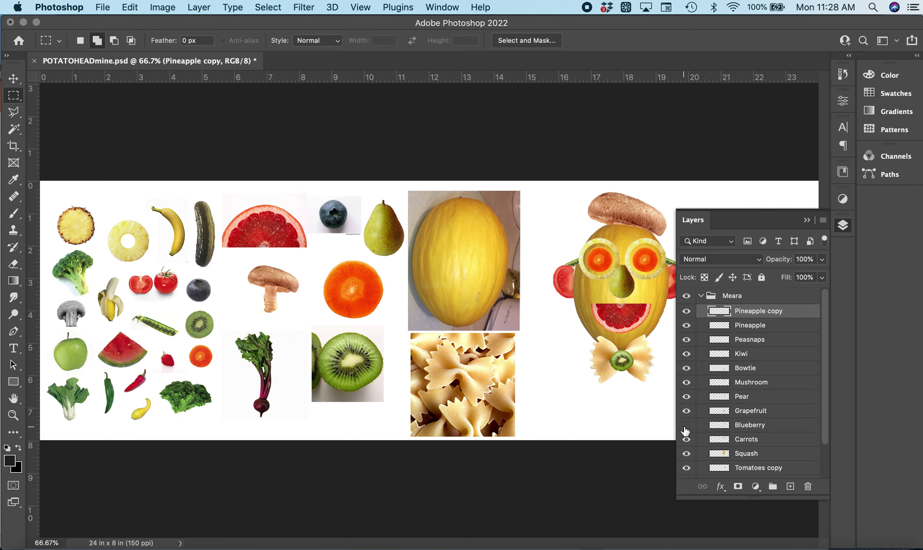
click(687, 430)
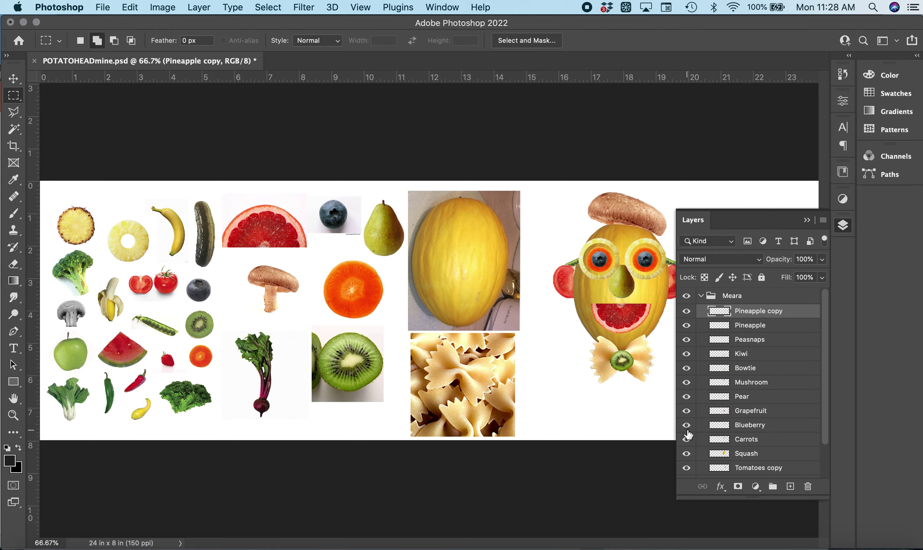
click(686, 454)
click(687, 454)
click(687, 468)
click(686, 469)
click(702, 296)
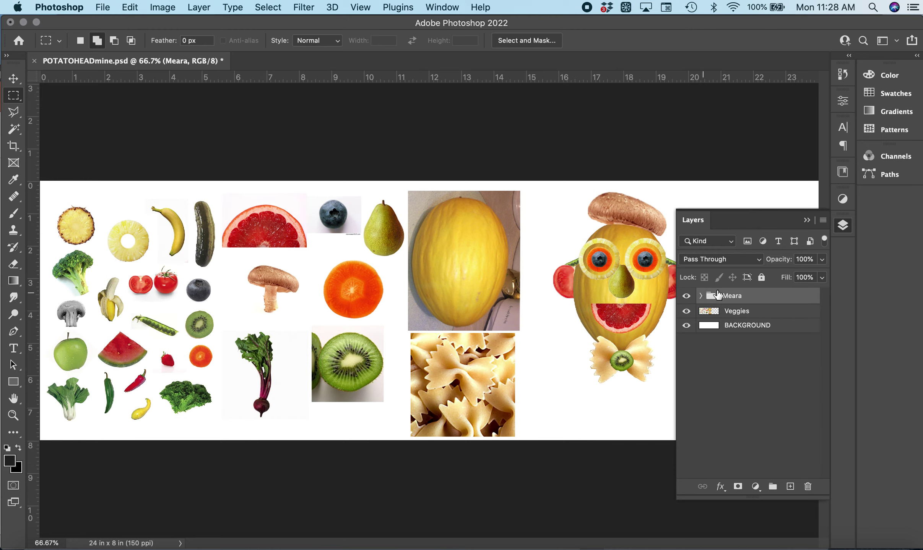
Step: Hide the finished face's layer group, select the Veggies layer, and toggle its visibility to check its contents
click(686, 298)
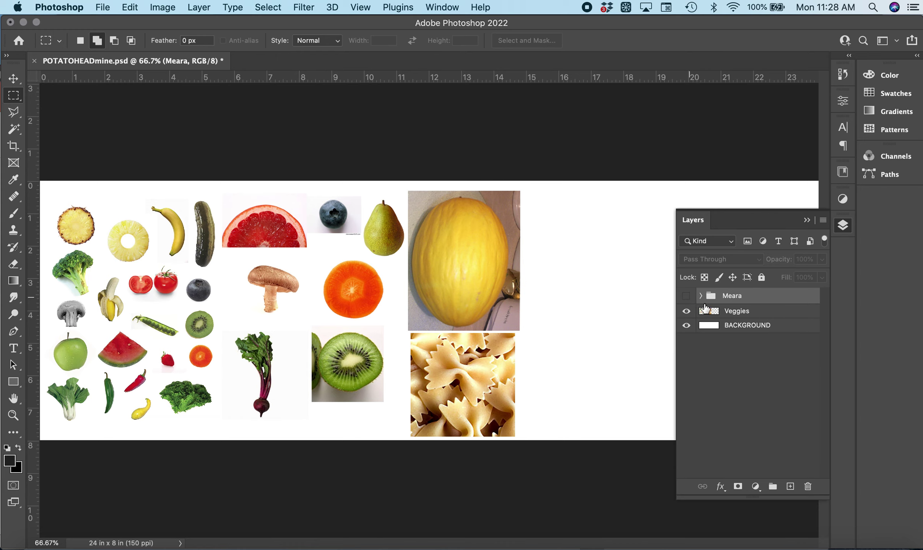
click(737, 317)
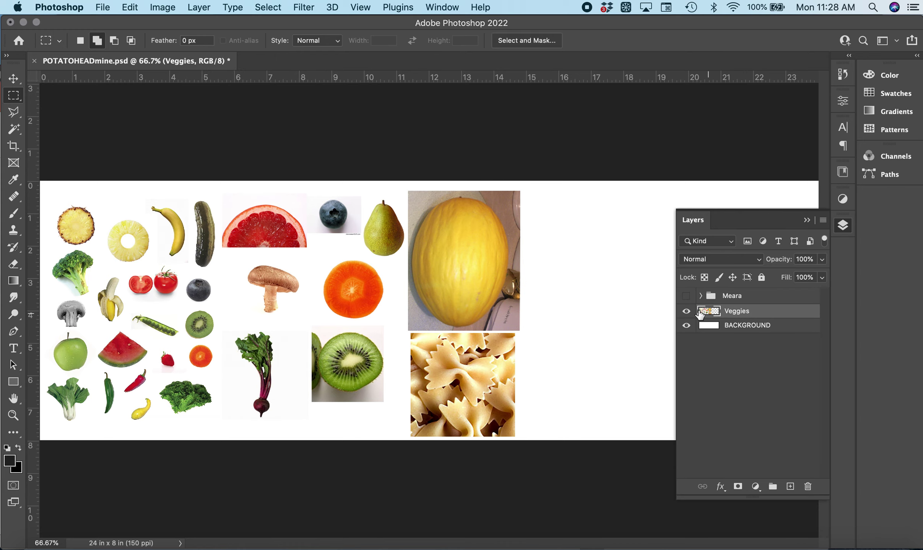
click(687, 311)
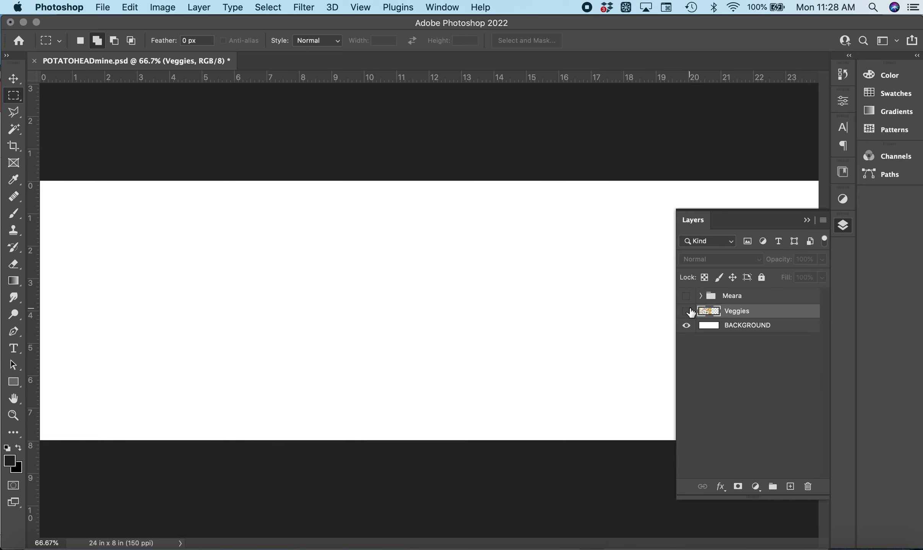
click(688, 311)
Step: Toggle the BACKGROUND layer's visibility repeatedly to compare the canvas with and without its white backdrop
click(686, 326)
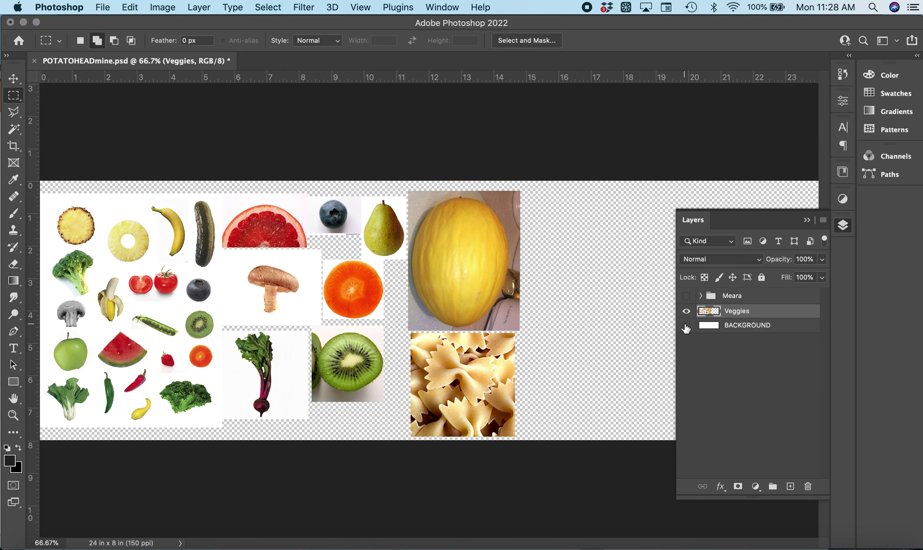
click(686, 326)
click(686, 326)
click(686, 327)
click(687, 327)
click(686, 327)
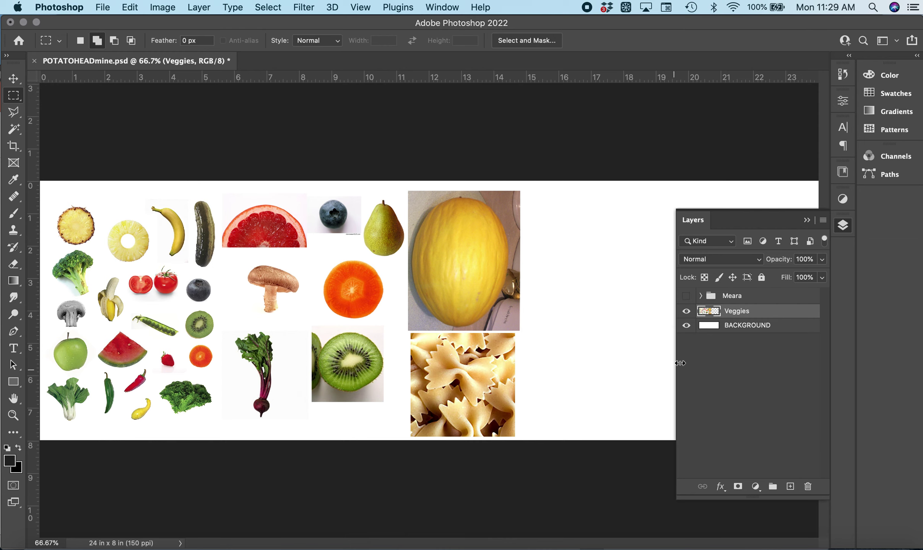
click(686, 325)
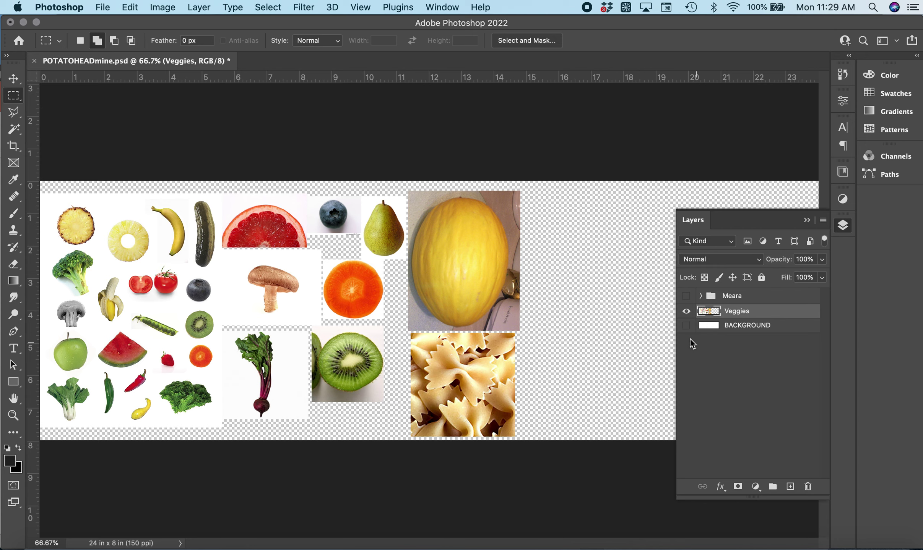
click(686, 326)
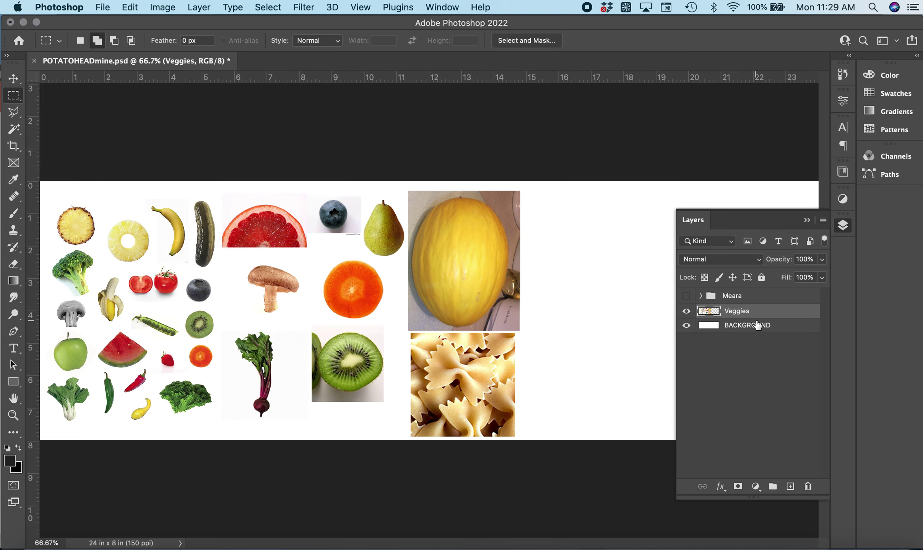
Step: Lock the BACKGROUND layer completely and make the Veggies layer active again
click(739, 327)
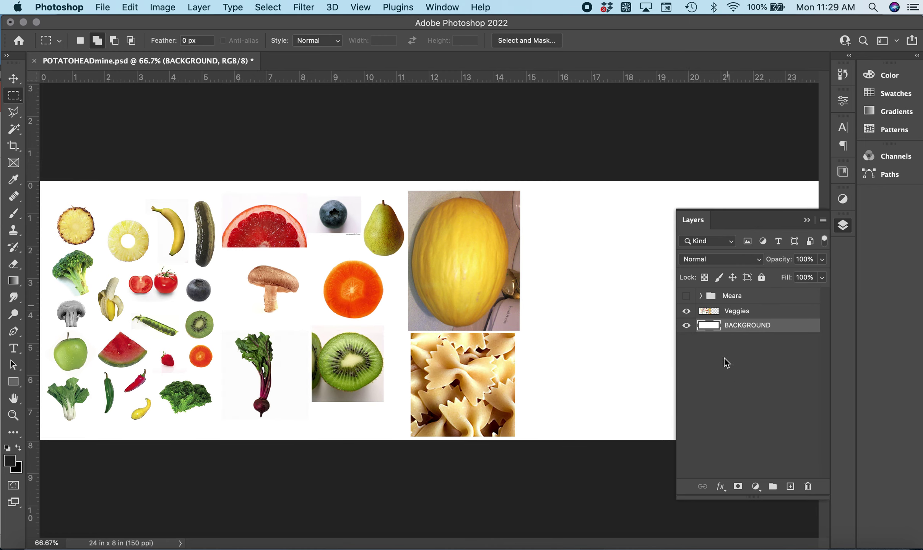
click(761, 277)
click(737, 311)
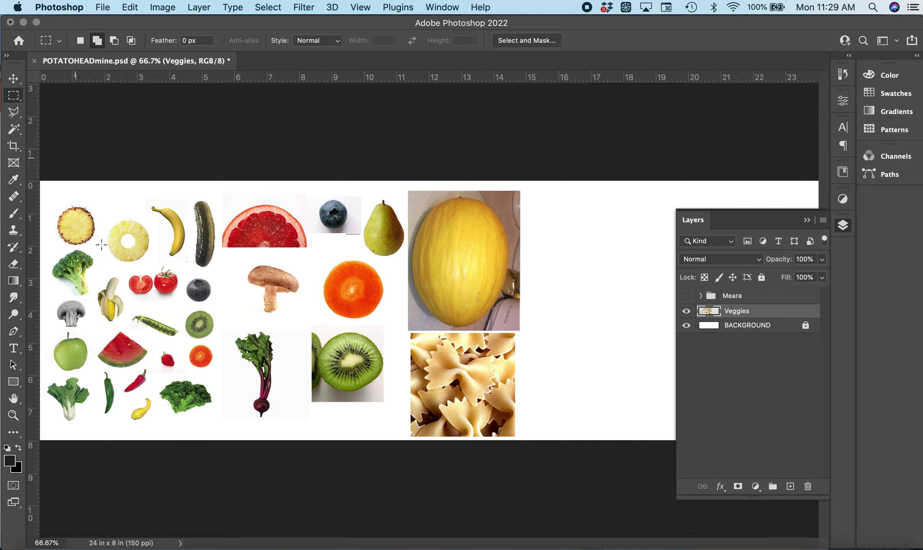
Step: Examine the fruit, vegetable and pasta photos on the Veggies layer up close and at full canvas width
key(super+equal)
key(super+equal)
key(super+equal)
key(super+equal)
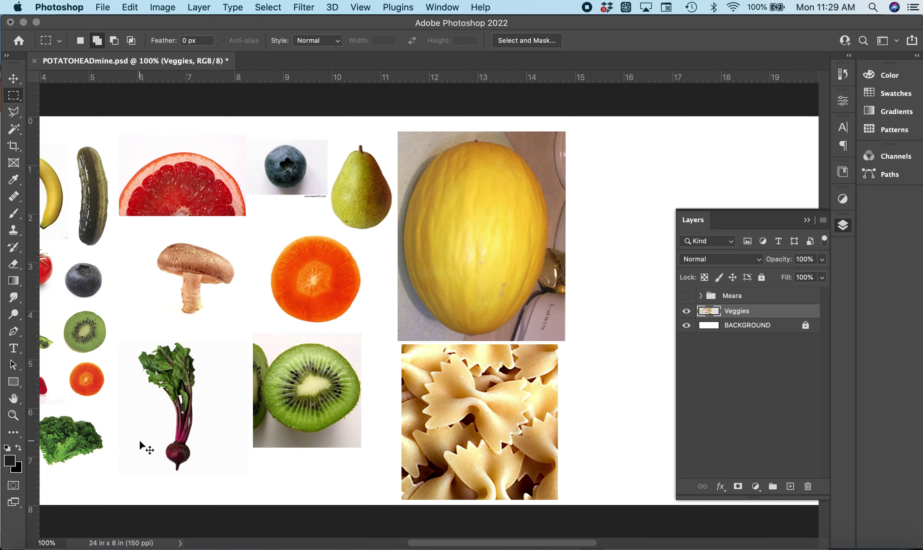
key(super+minus)
key(super+minus)
key(super+minus)
key(super+minus)
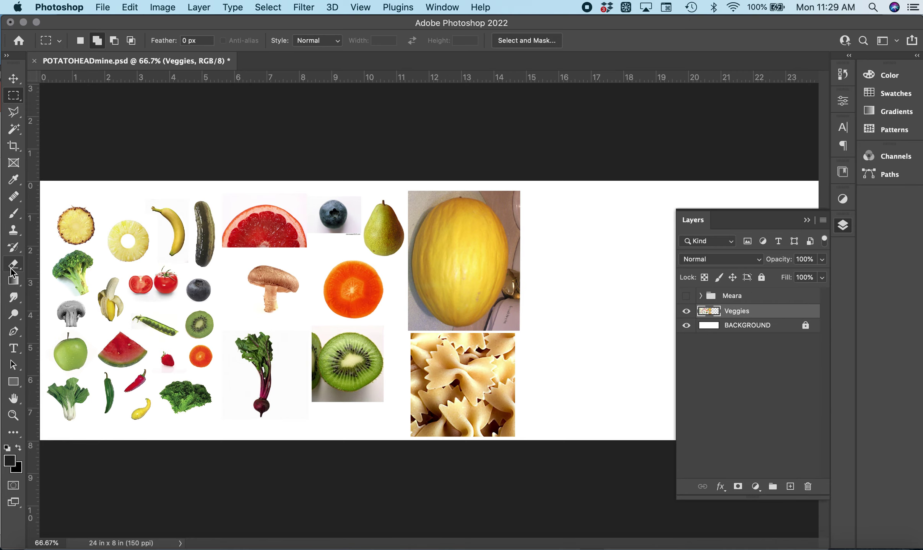
scroll(190, 246, down, 1)
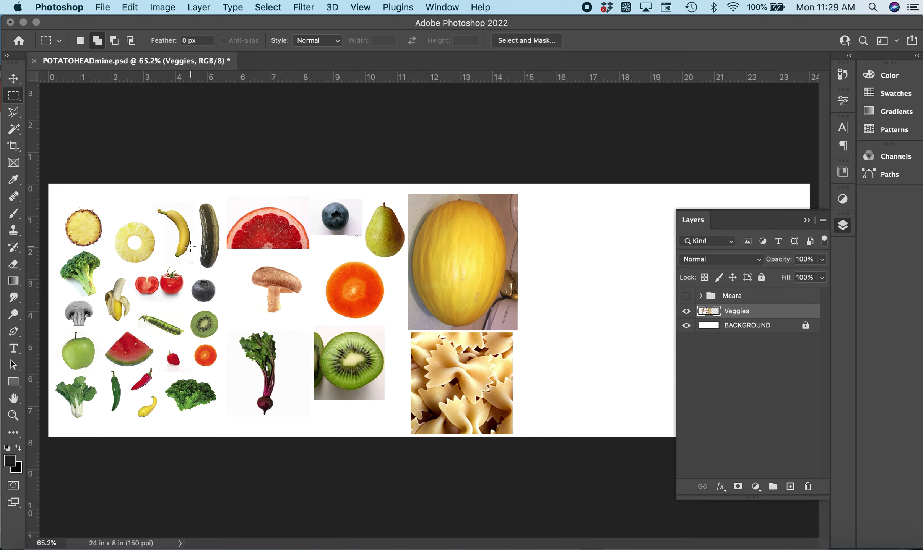
scroll(191, 247, up, 5)
scroll(190, 247, down, 3)
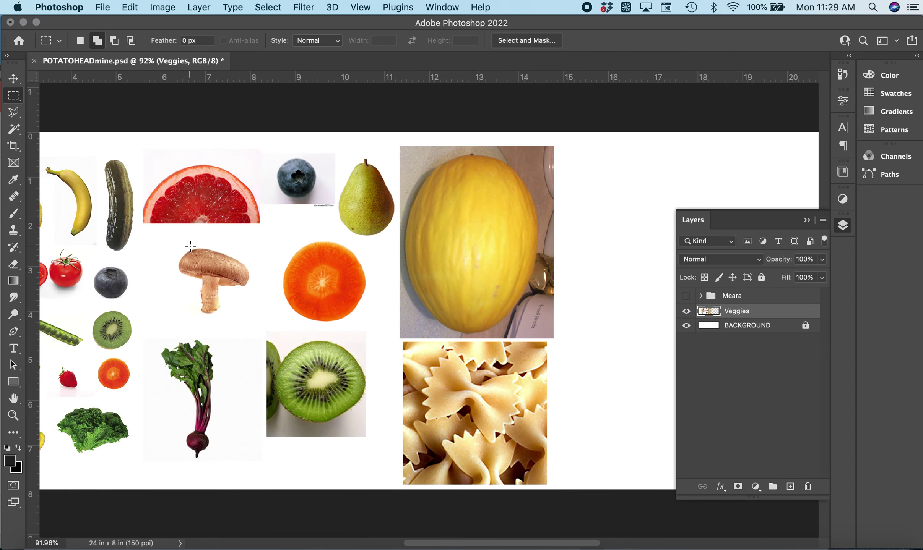
scroll(190, 247, down, 2)
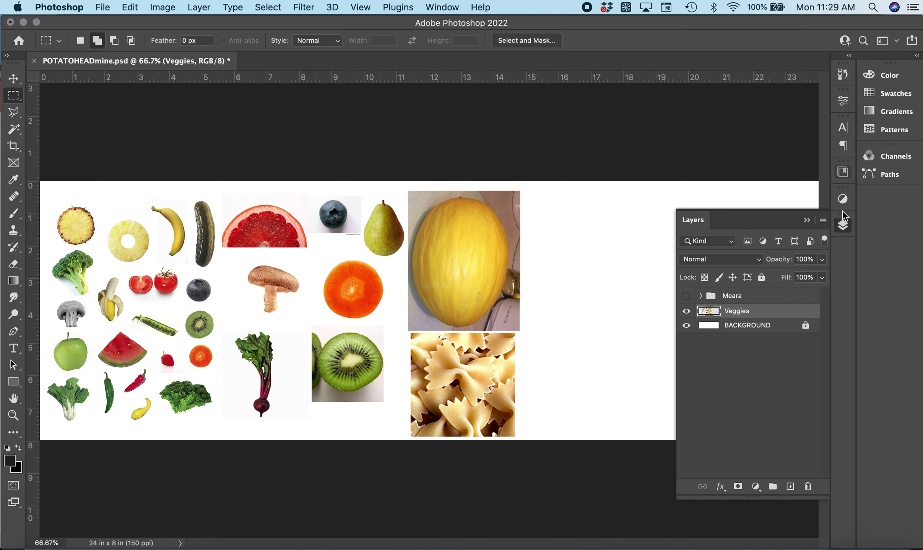
Step: Hide the BACKGROUND layer and move the Veggies layer slightly to the right and upward with the Move tool
click(806, 220)
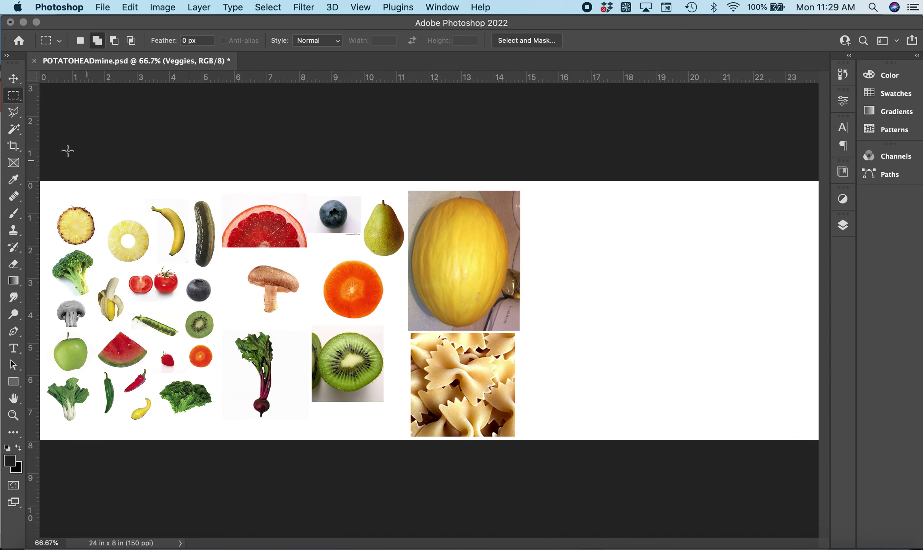
click(12, 77)
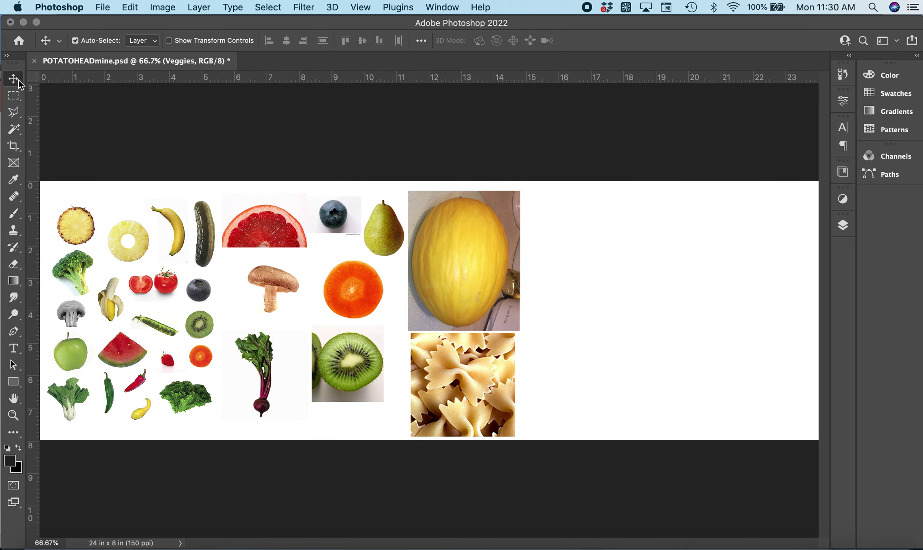
click(843, 226)
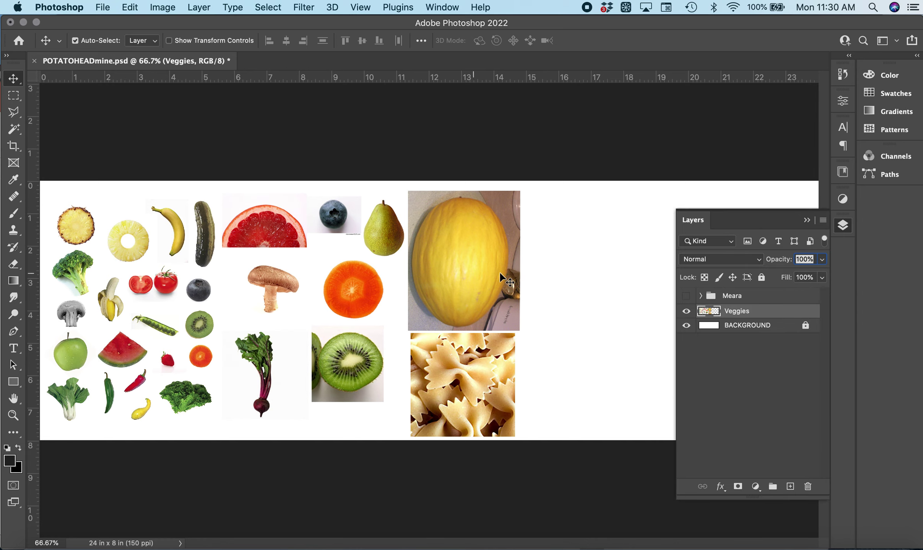
click(686, 325)
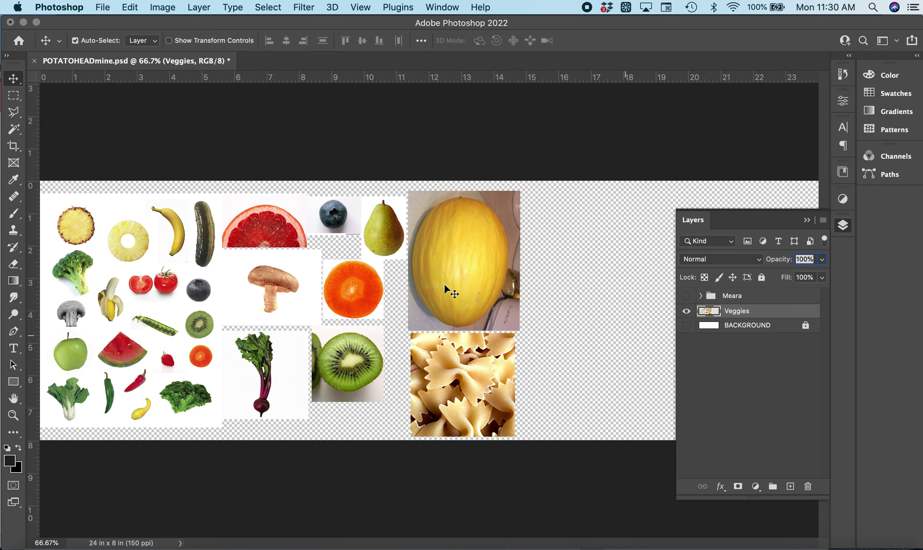
mouse_move(451, 273)
mouse_down()
mouse_move(521, 271)
mouse_move(449, 271)
mouse_up()
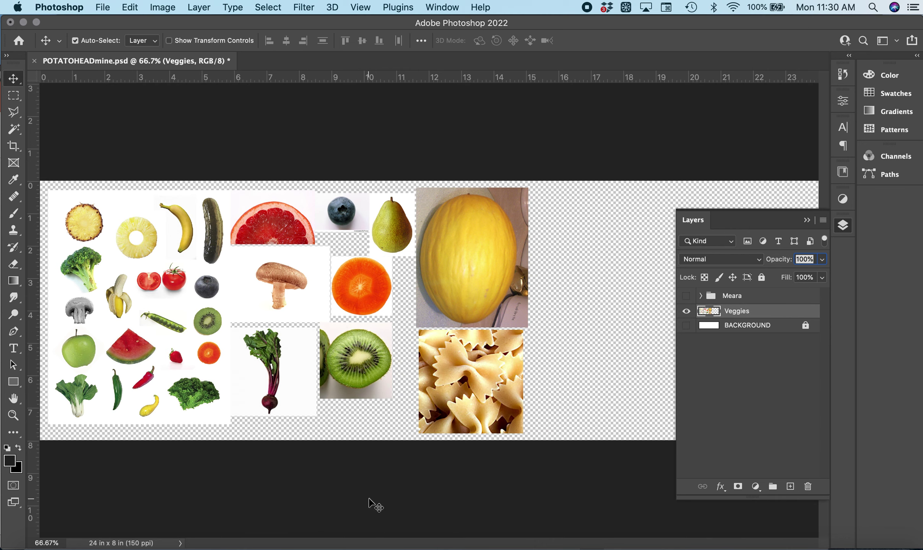
Step: Scale the Veggies layer proportionally to 99.57% with Free Transform and apply the transformation
key(super+t)
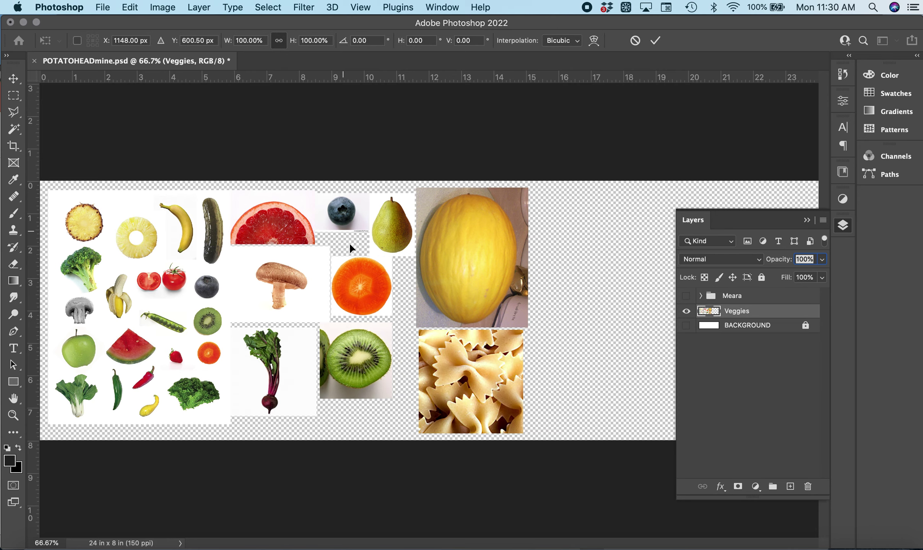
click(128, 7)
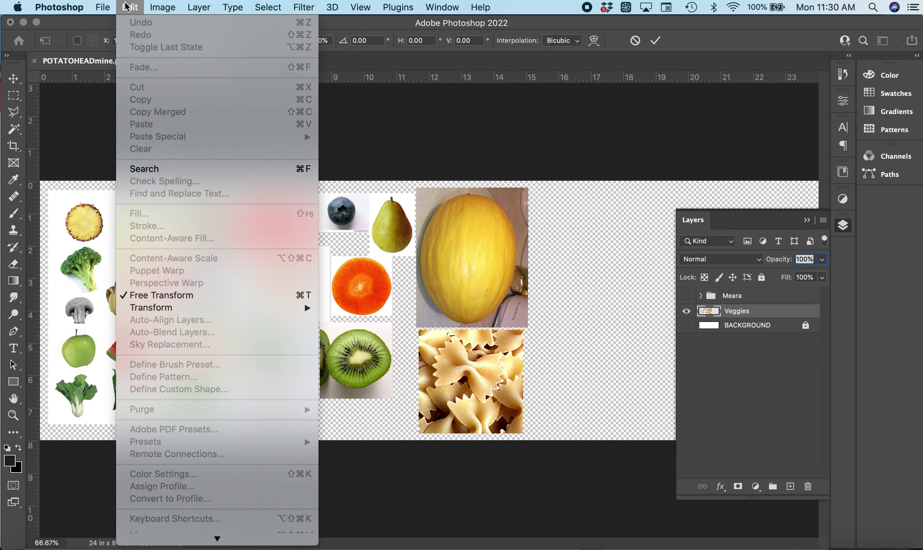
click(128, 6)
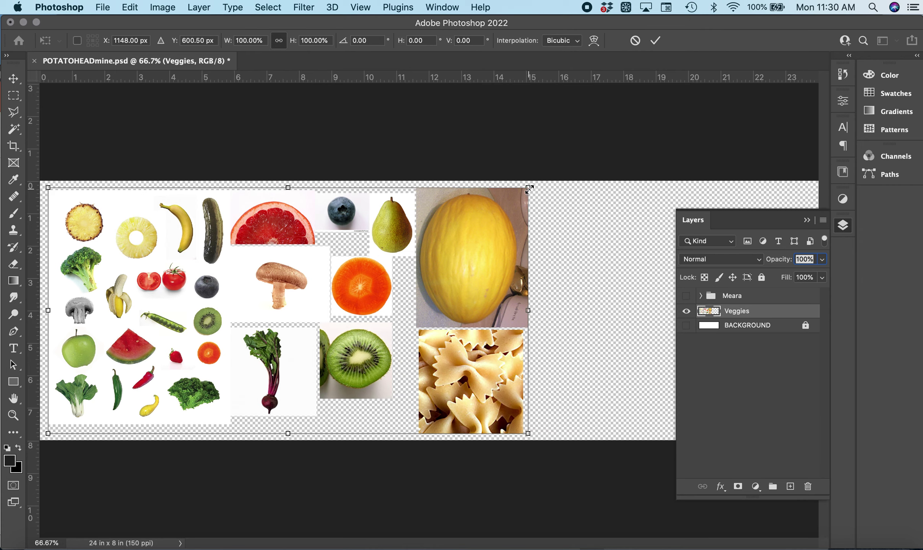
mouse_move(529, 188)
mouse_down()
mouse_move(534, 182)
mouse_move(504, 204)
mouse_move(520, 202)
mouse_move(487, 214)
mouse_move(512, 199)
mouse_move(508, 193)
mouse_move(537, 184)
mouse_move(493, 208)
mouse_move(522, 203)
mouse_move(491, 224)
mouse_move(544, 190)
mouse_move(488, 215)
mouse_move(523, 205)
mouse_move(526, 189)
mouse_up()
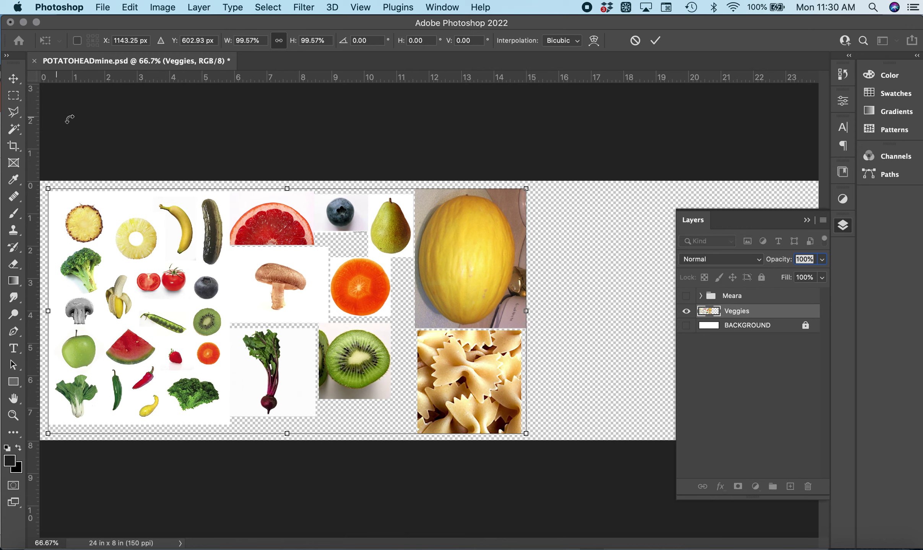
click(23, 78)
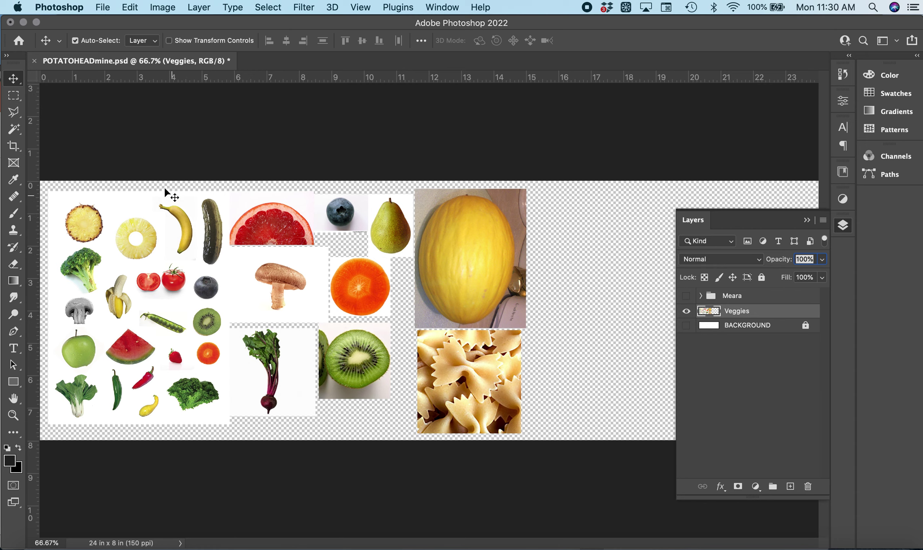
Step: Try an Elliptical Marquee selection around the blueberry beside the pear and deselect it
click(16, 95)
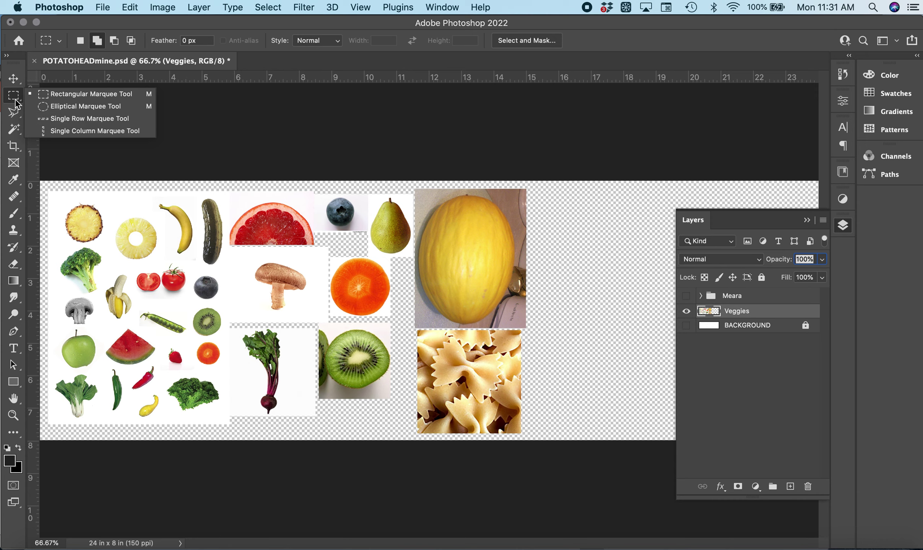
click(79, 108)
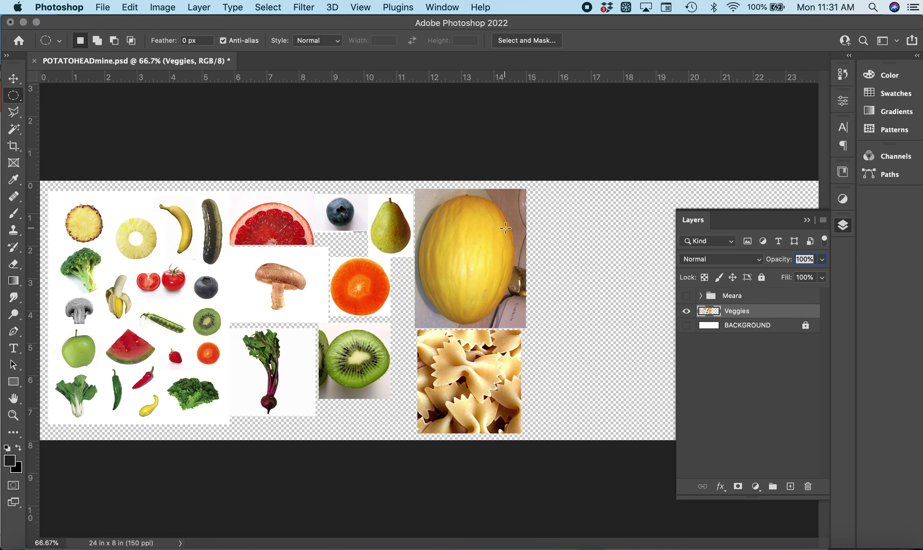
key(super+equal)
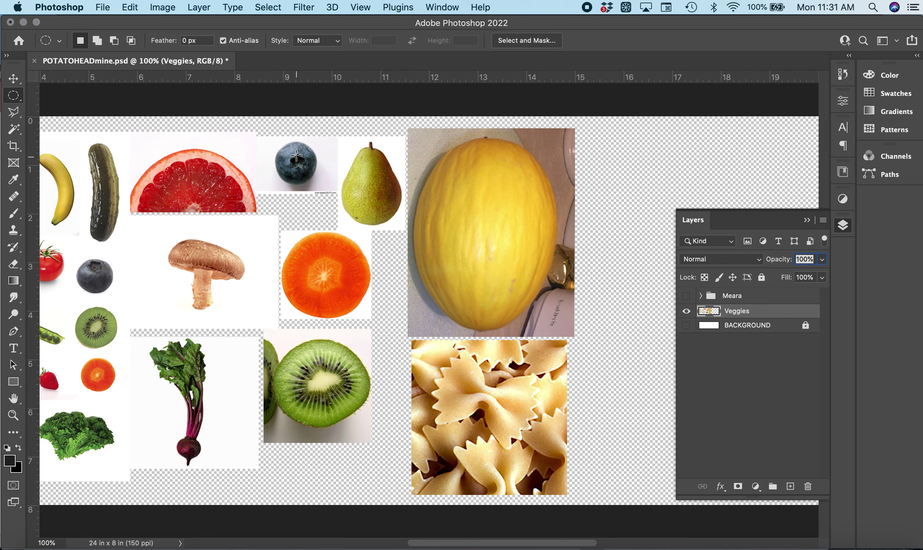
drag(278, 143, 312, 184)
click(128, 7)
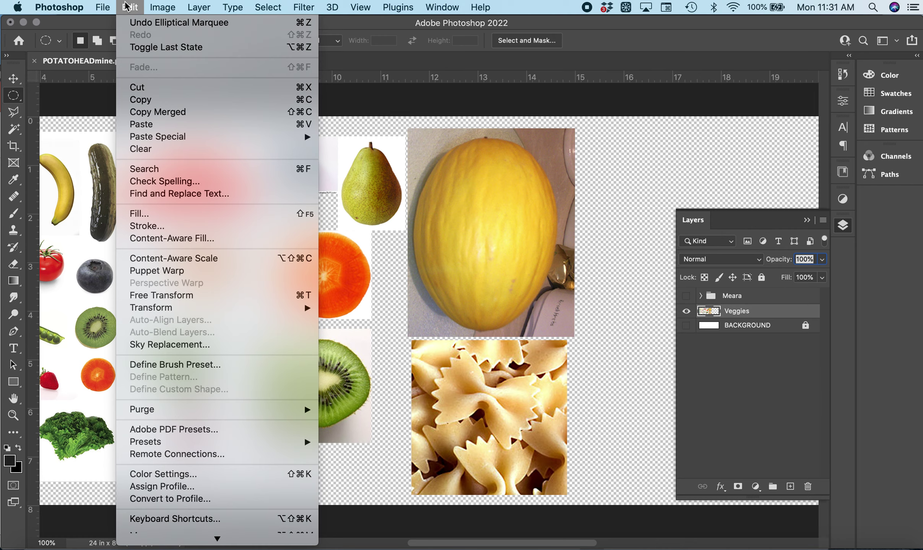
mouse_move(269, 7)
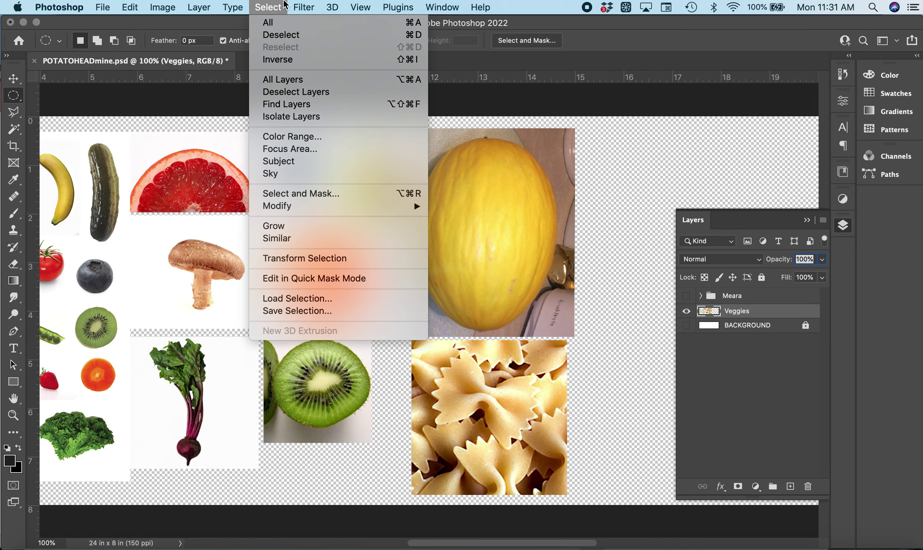
click(267, 35)
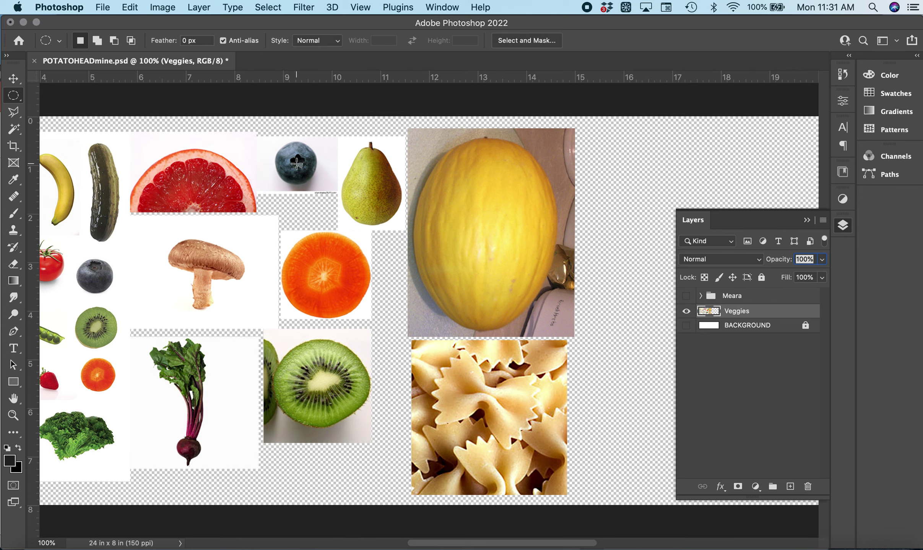
Step: Select the blueberry beside the pear with a circular marquee fitted to its edge and copy it
drag(297, 164, 279, 147)
drag(277, 144, 276, 143)
click(122, 7)
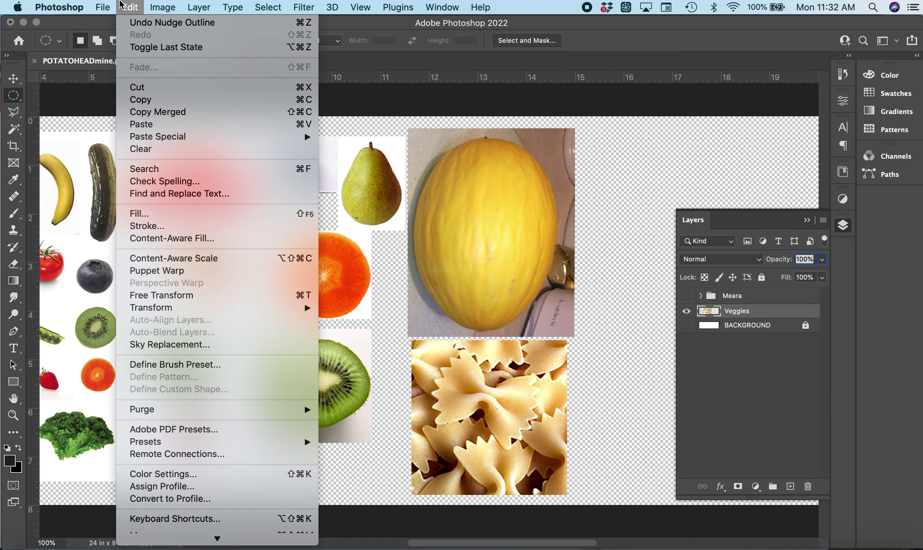
click(121, 5)
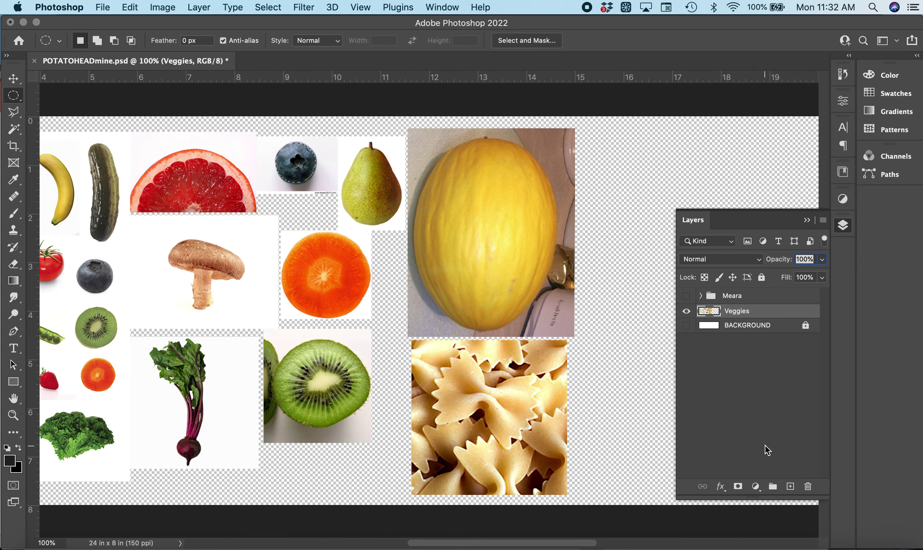
Step: Add a new layer above Veggies and paste the copied blueberry into it
click(790, 487)
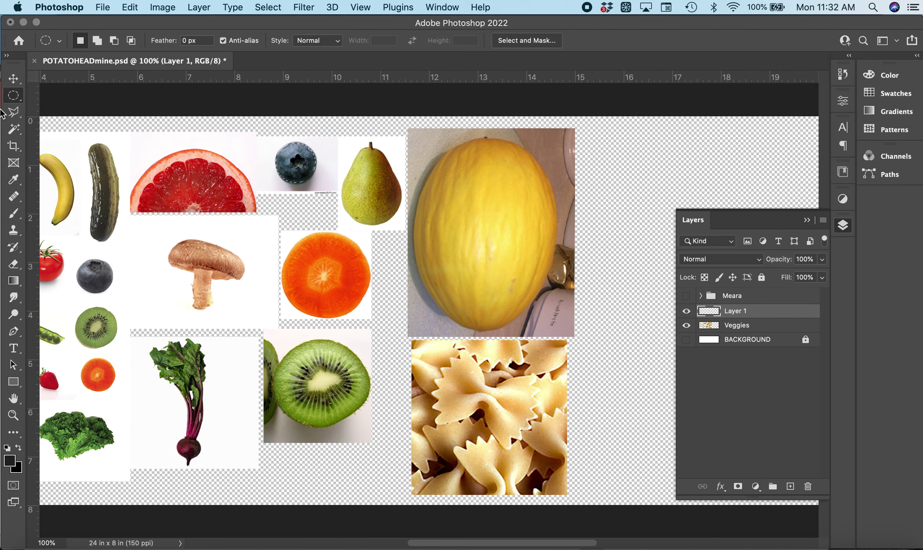
click(137, 5)
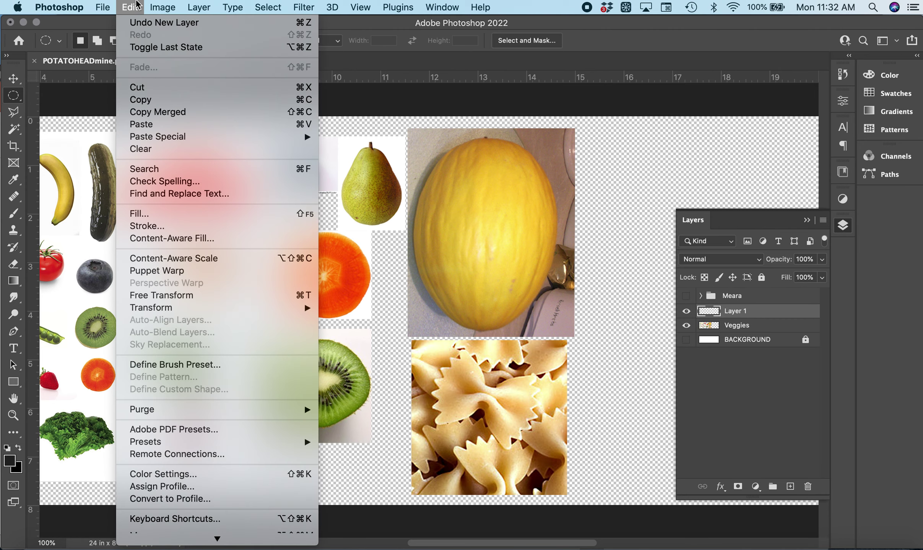
click(165, 125)
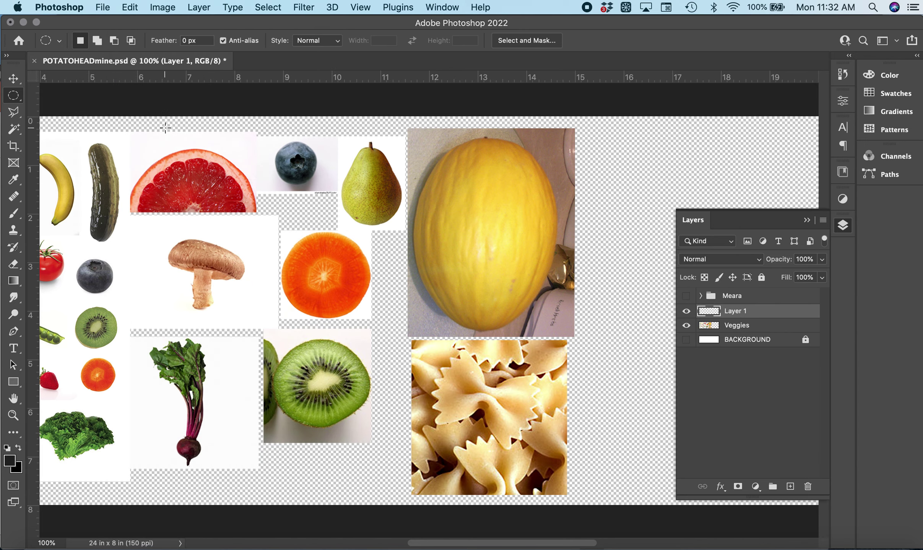
Step: Move the pasted blueberry onto the upper left part of the yellow melon as the first eye
click(14, 79)
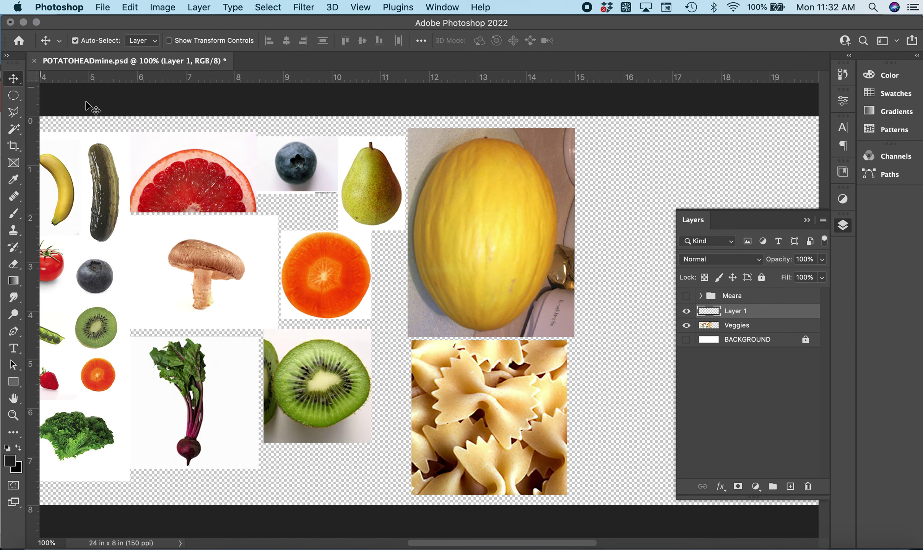
drag(301, 158, 402, 231)
scroll(351, 212, down, 5)
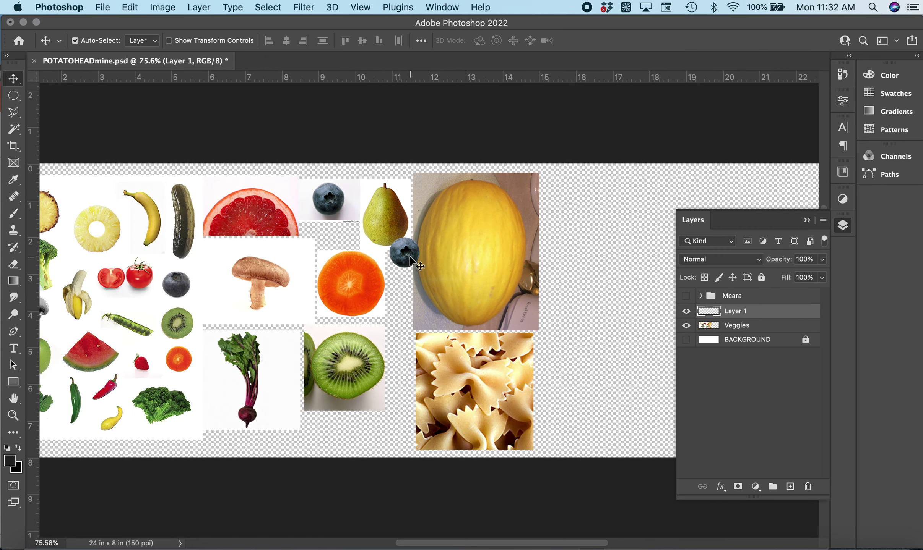
scroll(409, 262, up, 4)
drag(402, 245, 463, 210)
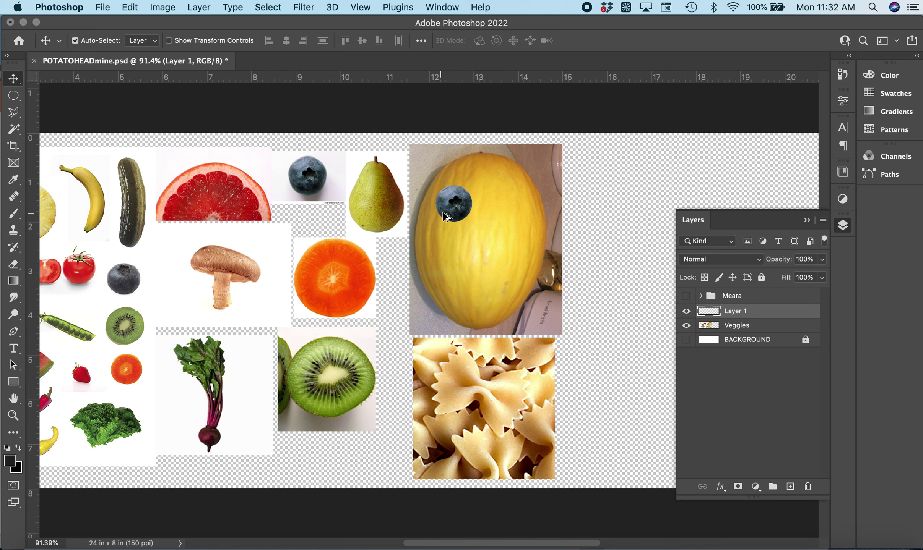
drag(459, 204, 522, 204)
click(522, 218)
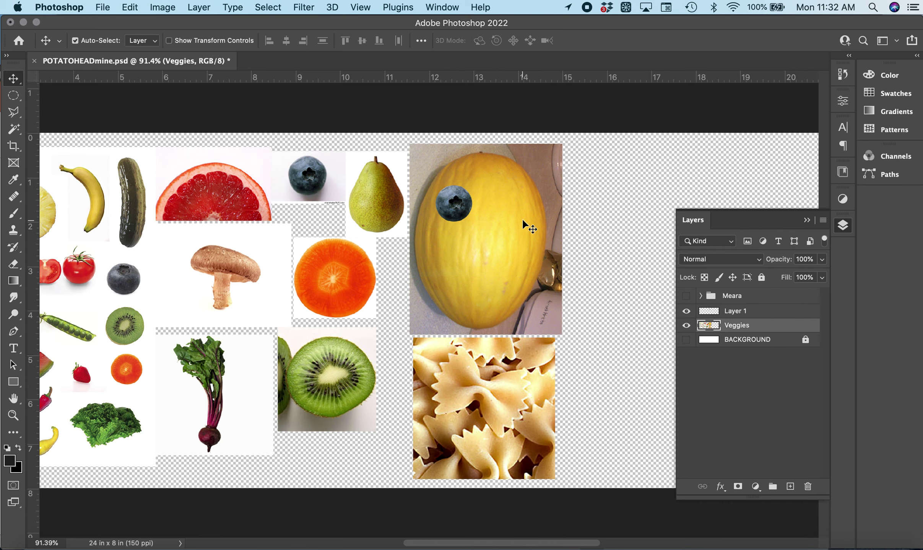
click(449, 201)
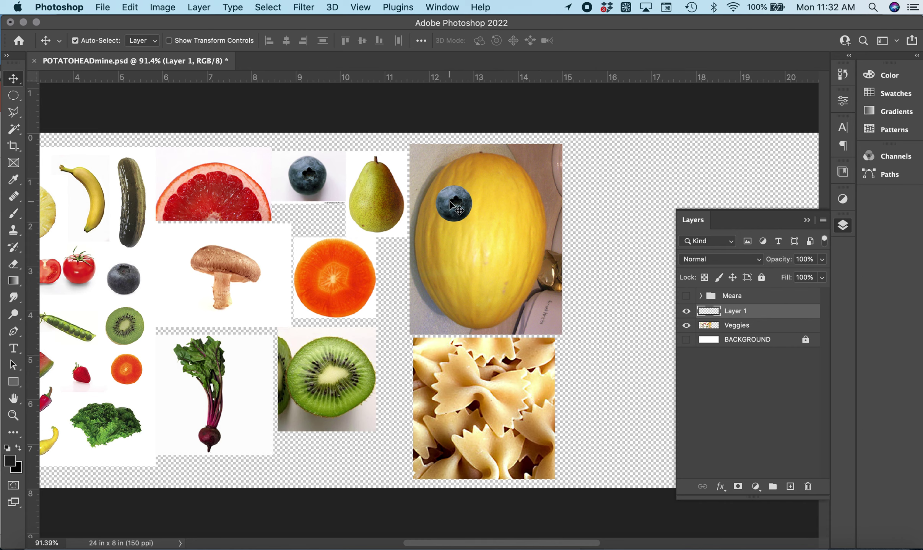
mouse_move(450, 205)
mouse_down()
mouse_move(509, 185)
mouse_move(520, 200)
mouse_move(454, 198)
mouse_up()
Step: Paste a second blueberry level with the first as the melon's other eye and name its layer Blueberry
click(517, 286)
click(534, 261)
key(super+v)
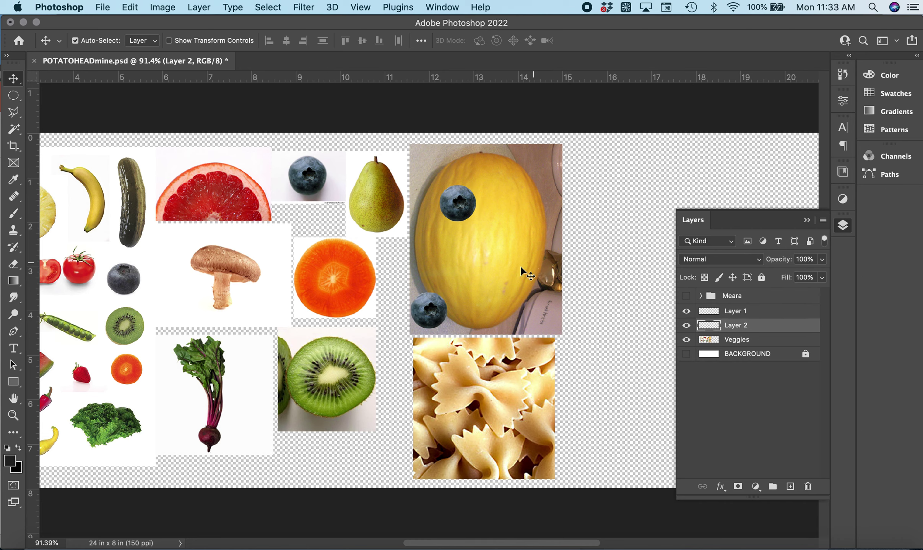
drag(430, 311, 521, 204)
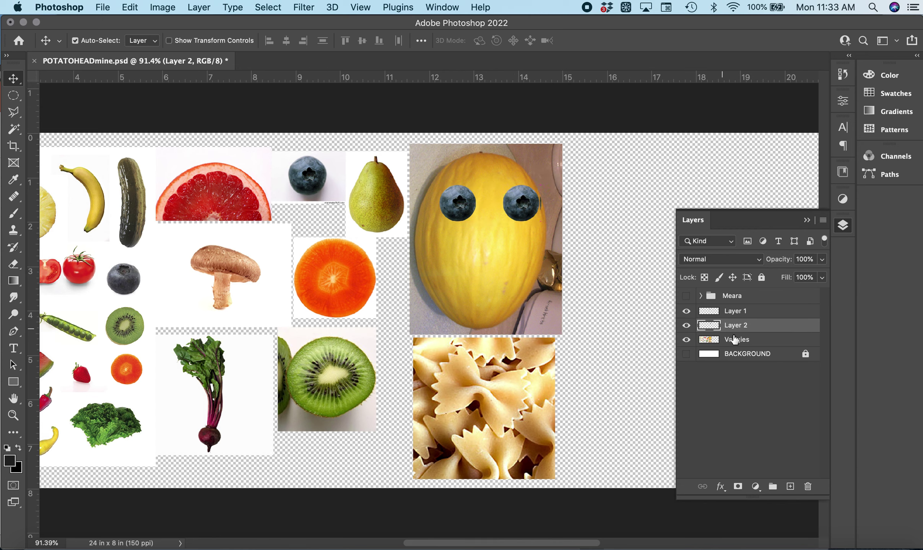
text(Blueberry)
key(Return)
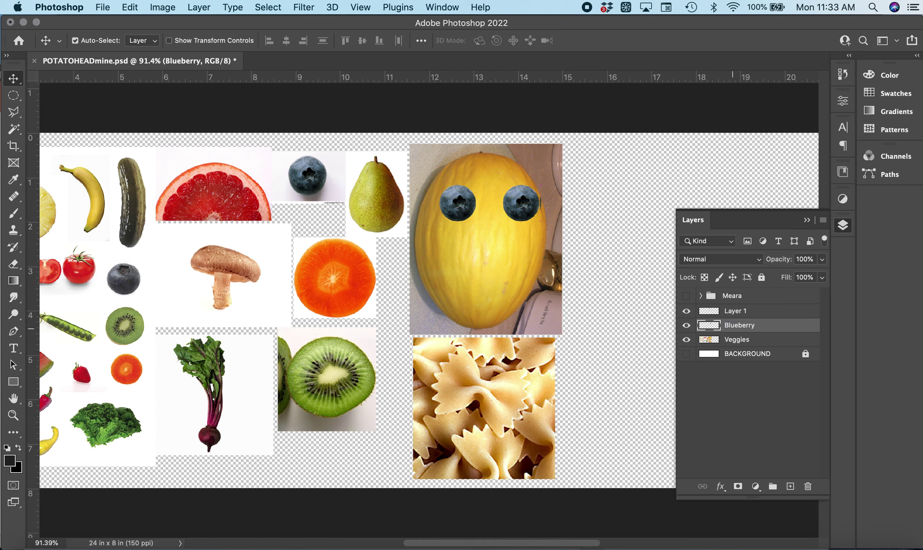
Step: Hide and show Layer 1 and the Blueberry layer in turn to check which eye each one holds
click(732, 314)
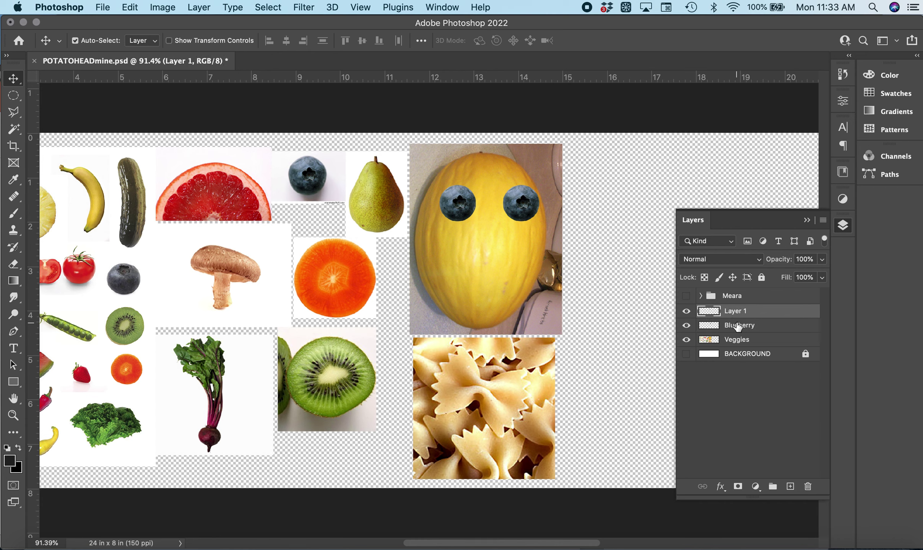
click(687, 312)
click(687, 312)
click(686, 312)
click(687, 313)
click(686, 325)
click(686, 325)
Step: Merge Layer 1 and the Blueberry layer and name the merged layer Bluebberies
shift+click(738, 326)
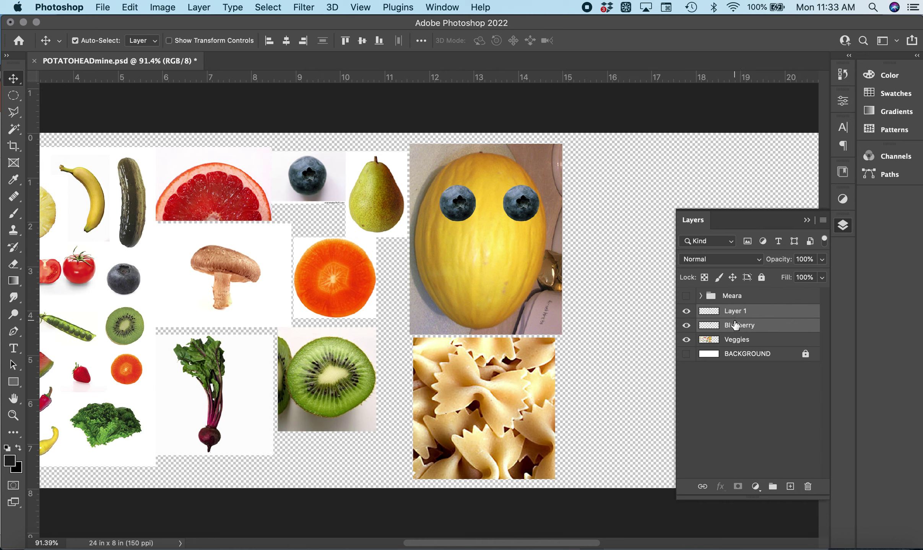
right_click(734, 324)
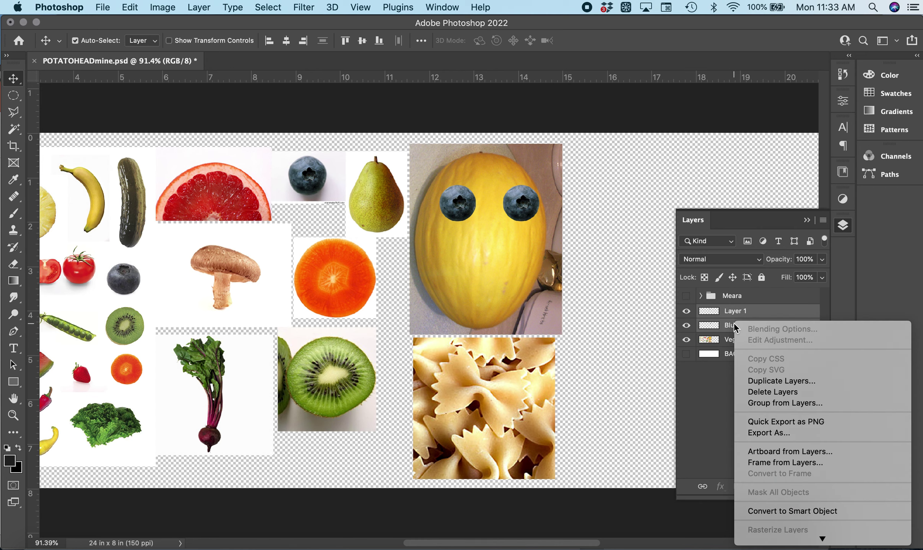
scroll(799, 411, down, 5)
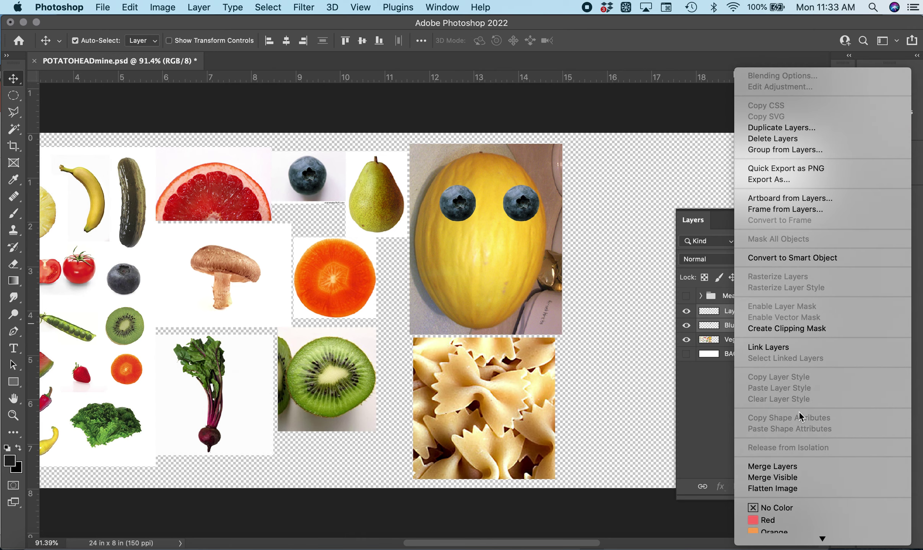
click(794, 467)
double_click(734, 311)
text(Bluebberies)
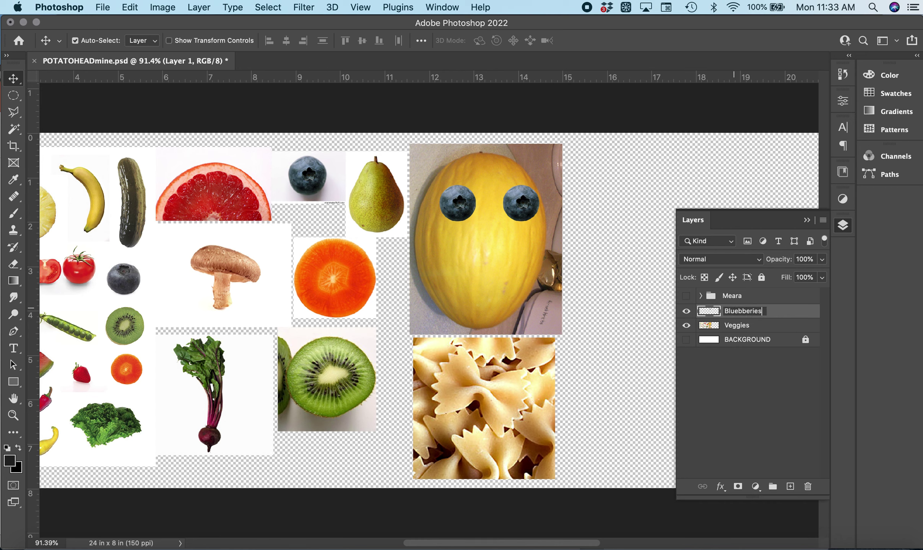
key(Return)
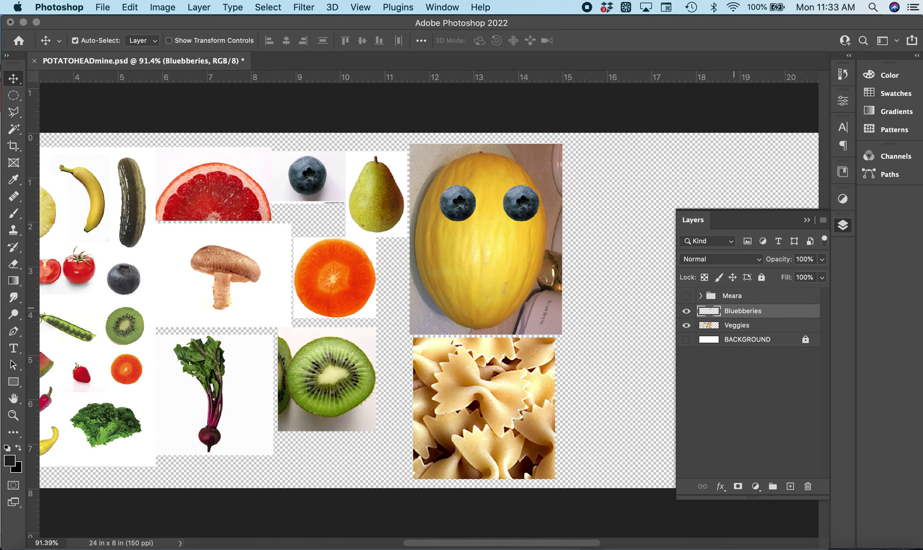
Step: Hide and show the Bluebberies layer to check that it holds both eyes
click(739, 311)
click(758, 399)
click(687, 312)
click(687, 311)
click(687, 311)
click(687, 311)
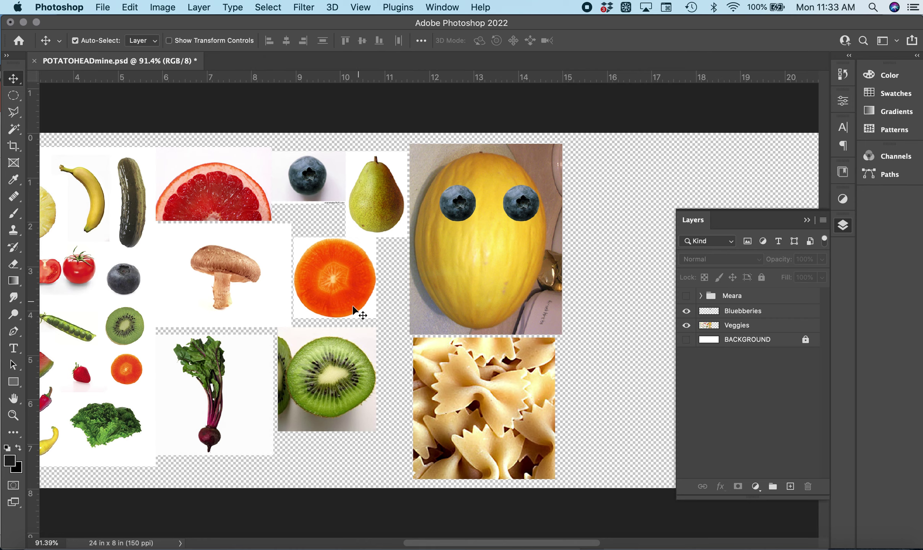
Step: Make the Veggies layer active and briefly hide it to view the blueberry eyes on their own
scroll(350, 313, left, 6)
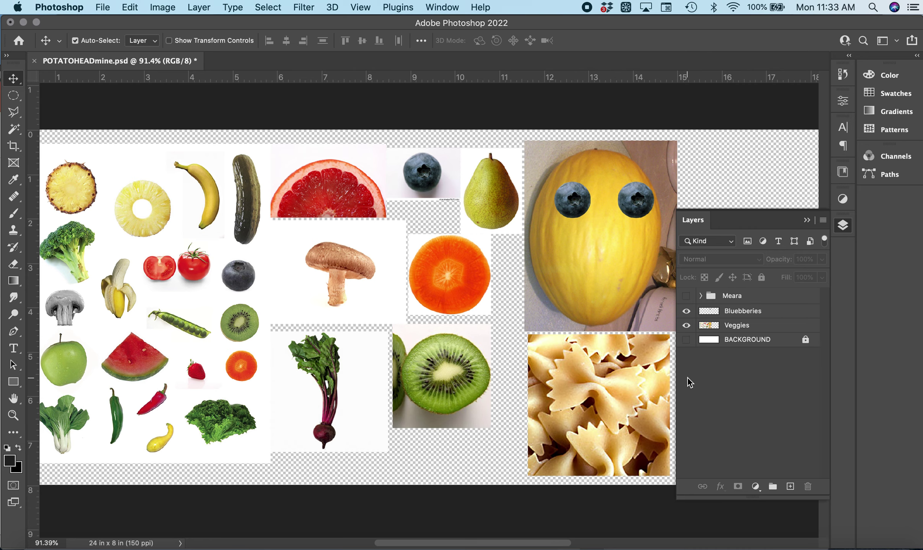
click(731, 331)
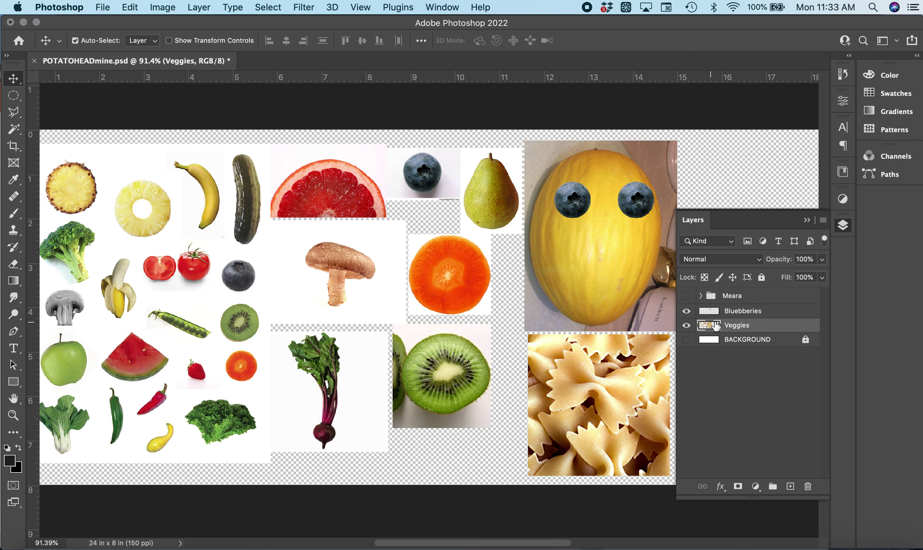
click(686, 326)
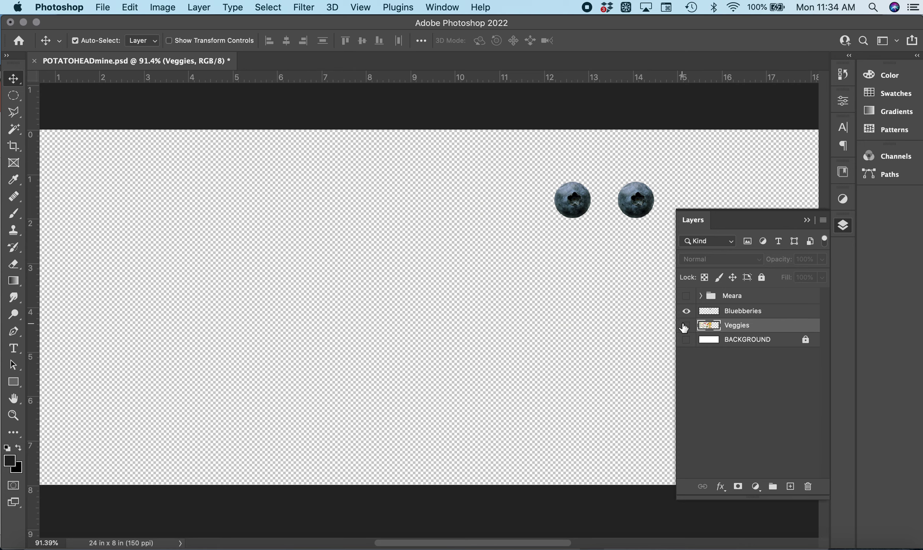
click(685, 326)
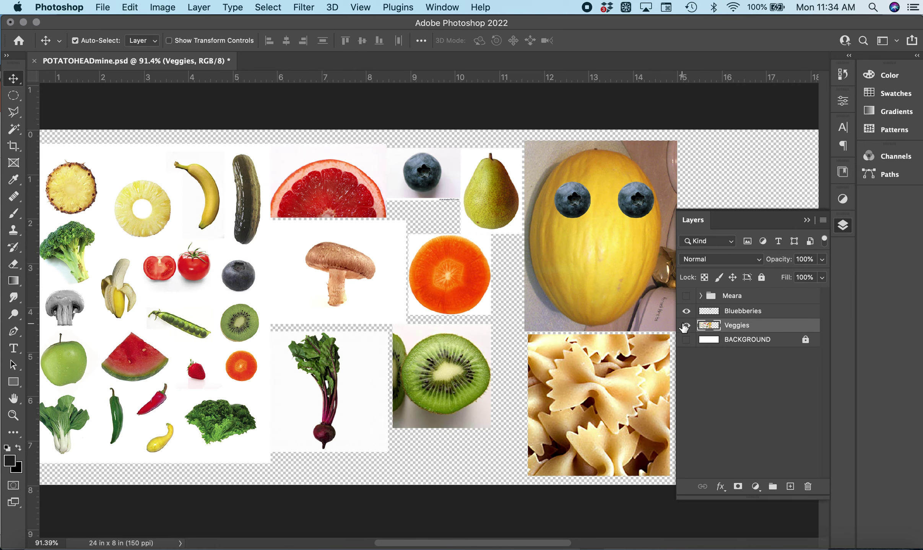
Step: Select the yellow melon in the Veggies layer by tracing around its edge with the Magnetic Lasso
click(17, 119)
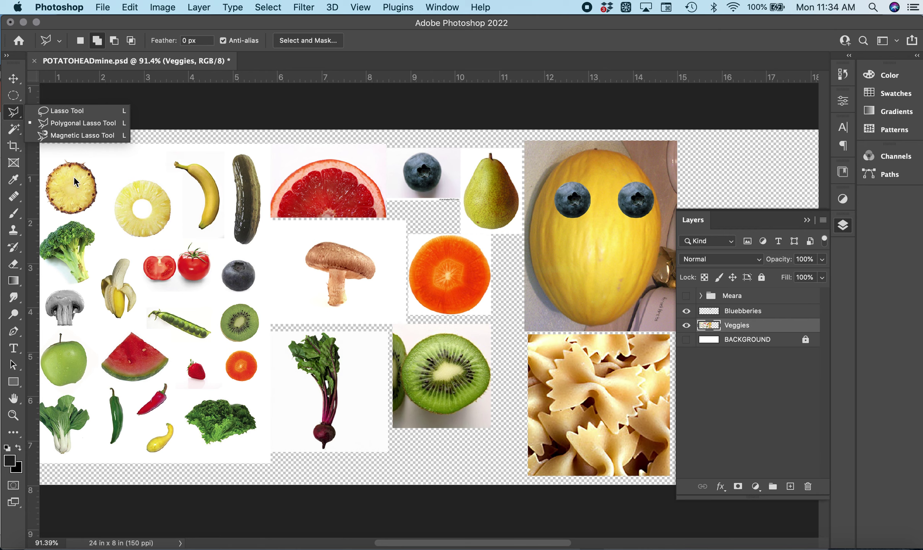
click(62, 137)
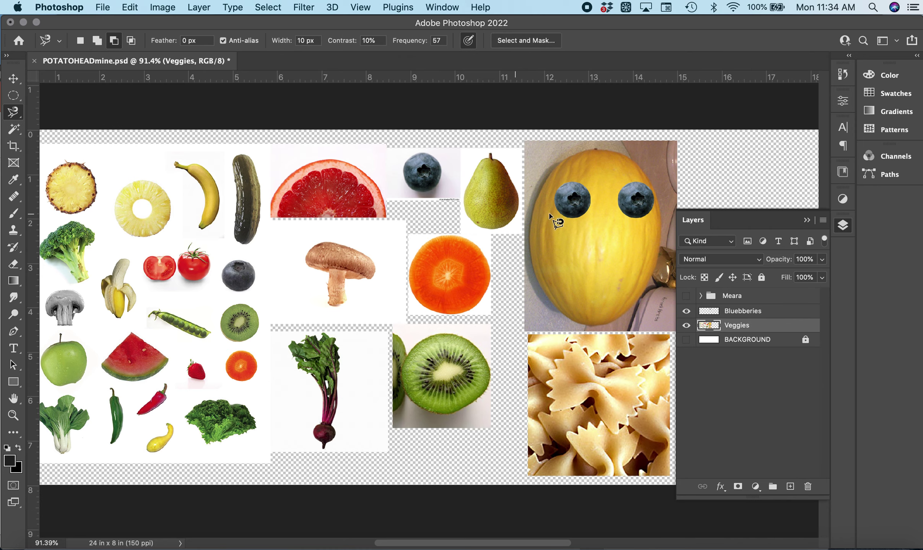
scroll(545, 218, up, 5)
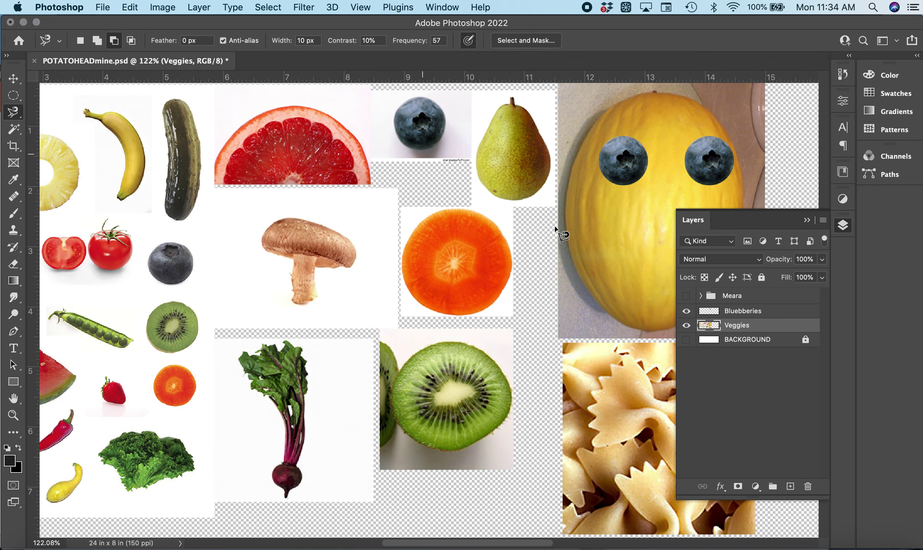
scroll(558, 231, right, 10)
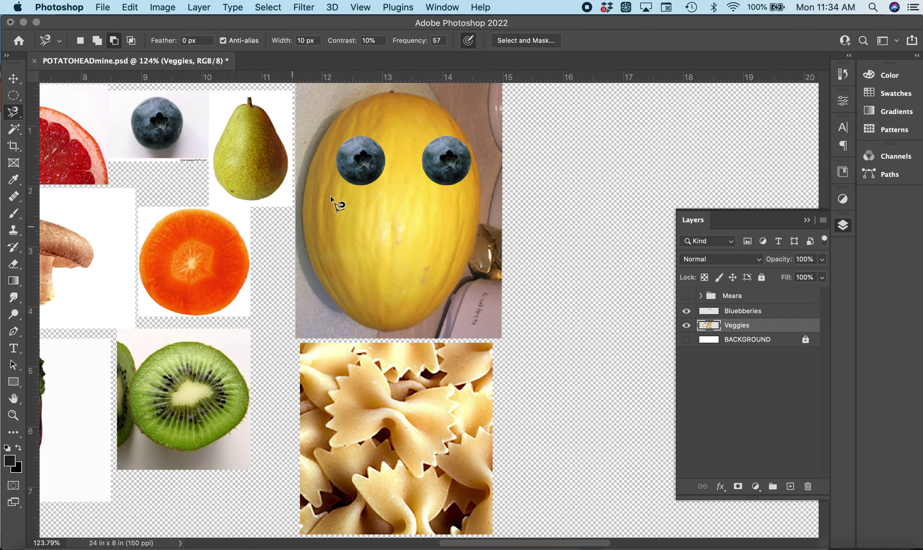
scroll(331, 199, up, 2)
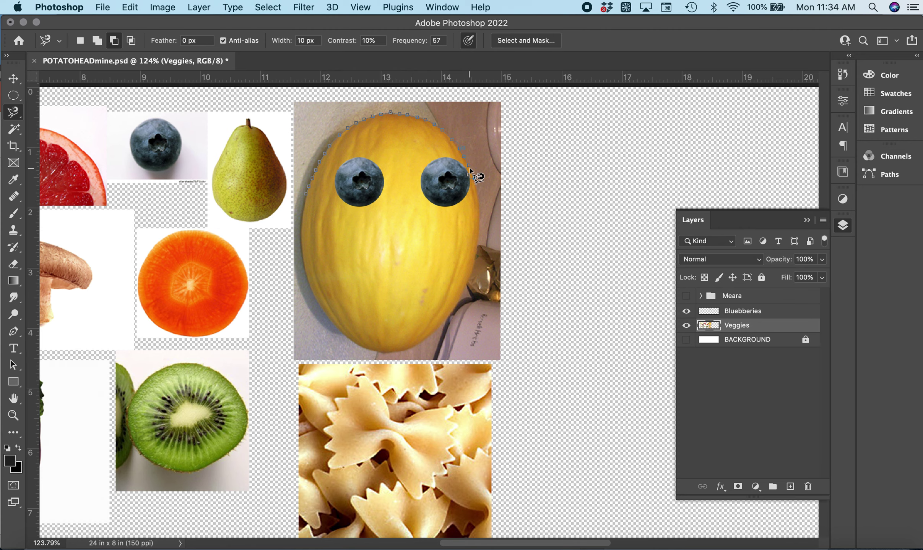
scroll(469, 169, up, 3)
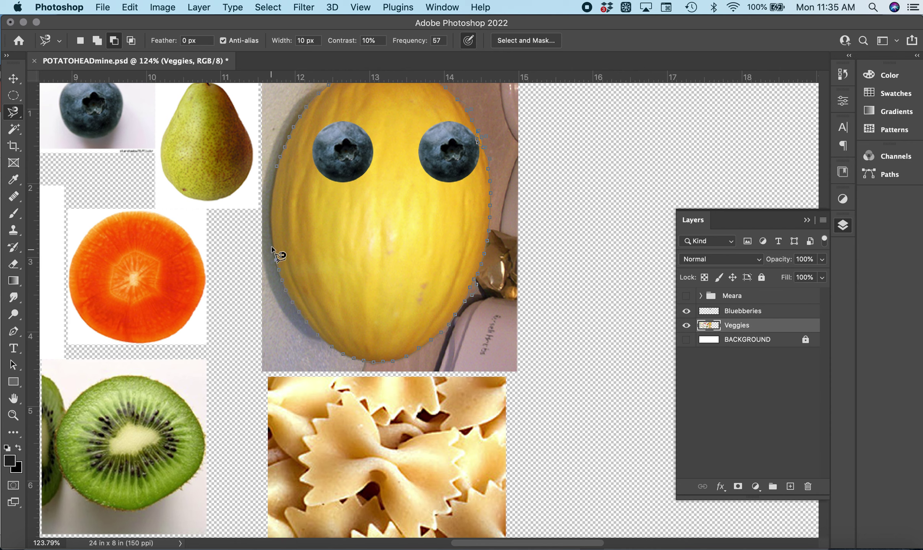
click(276, 167)
scroll(406, 247, up, 2)
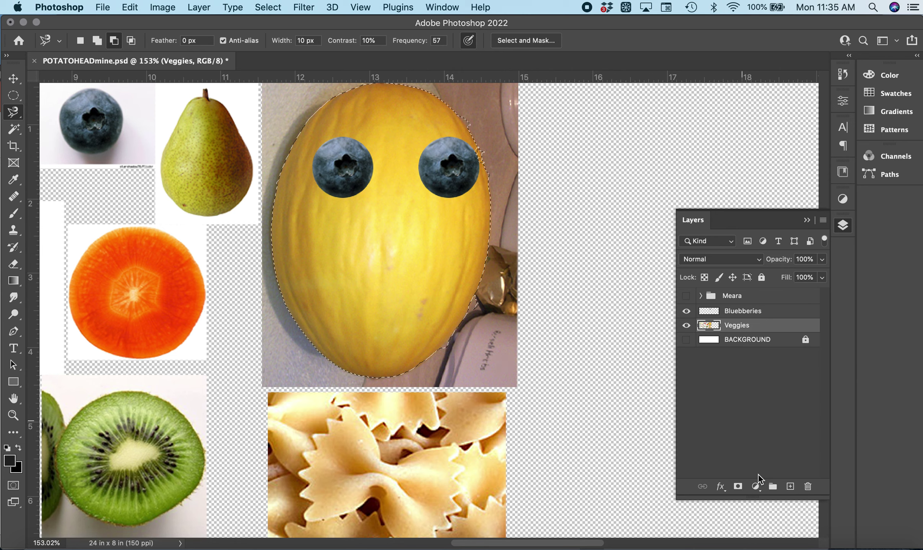
Step: Copy the selected melon onto a new layer directly above the Veggies layer
click(789, 487)
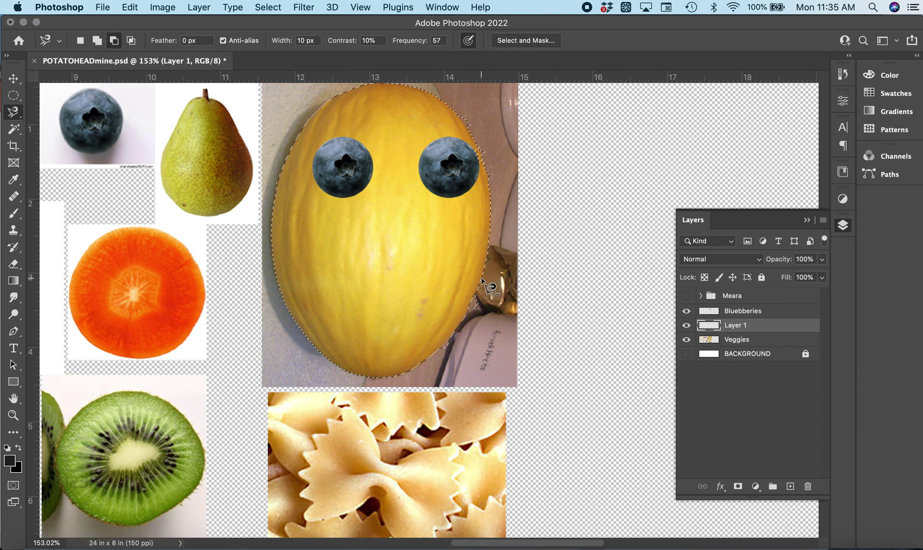
key(super+v)
click(12, 77)
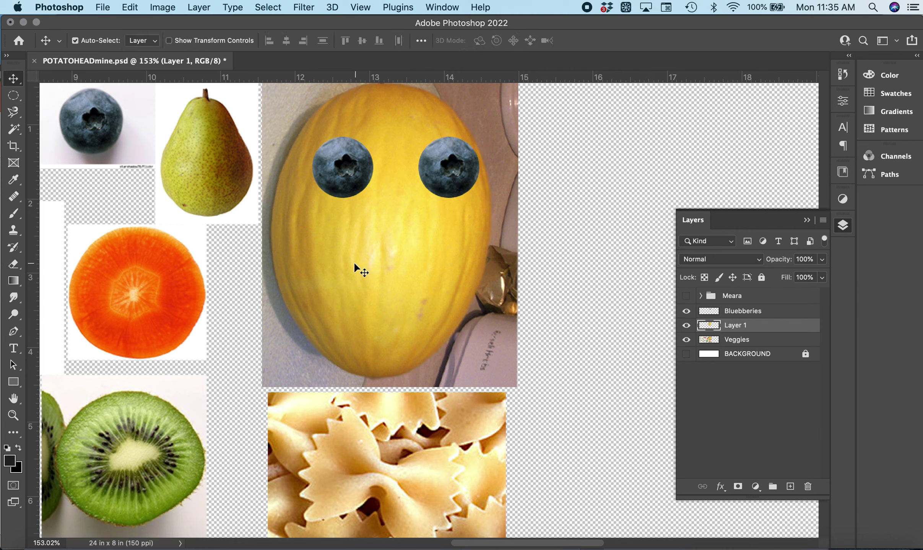
Step: Move the melon copy onto the empty canvas area beside the source photos, undoing the accidental shift of the Veggies layer
drag(350, 258, 544, 326)
drag(401, 258, 554, 274)
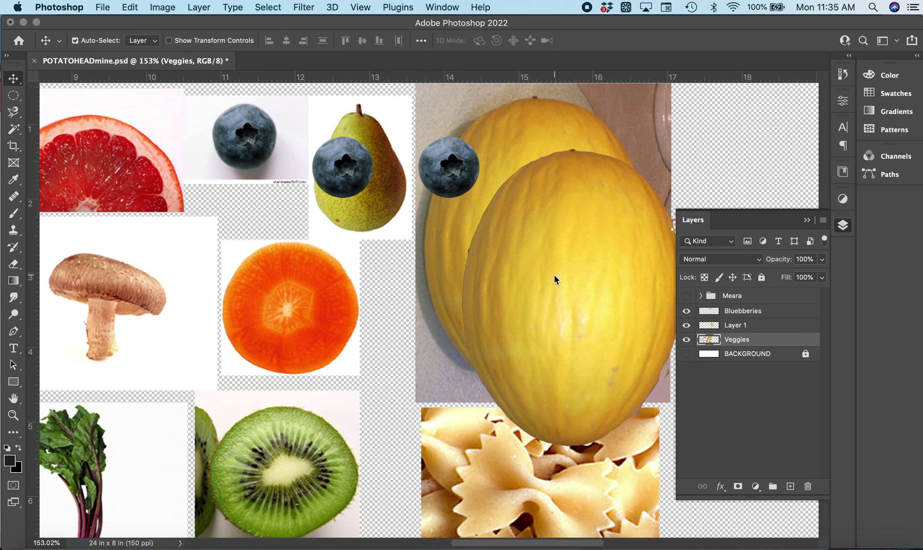
key(super+z)
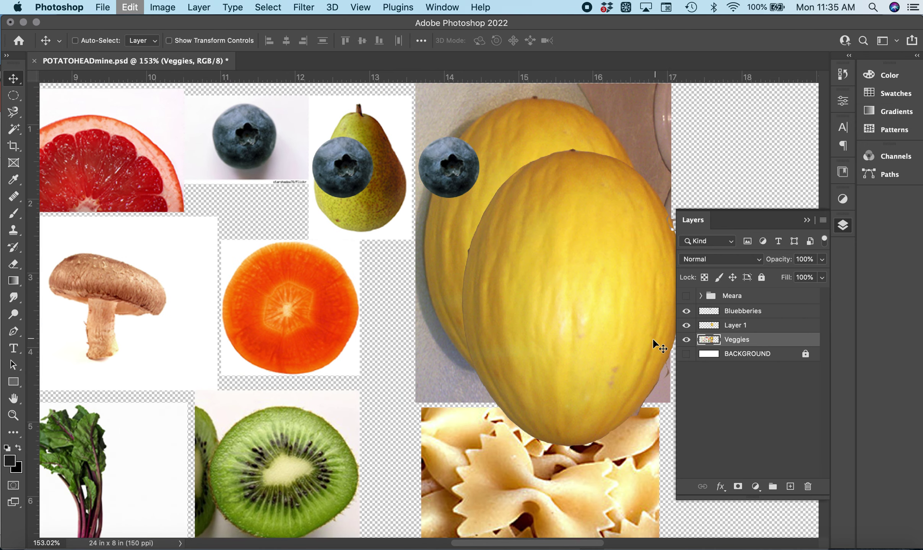
scroll(548, 344, right, 2)
scroll(549, 346, right, 6)
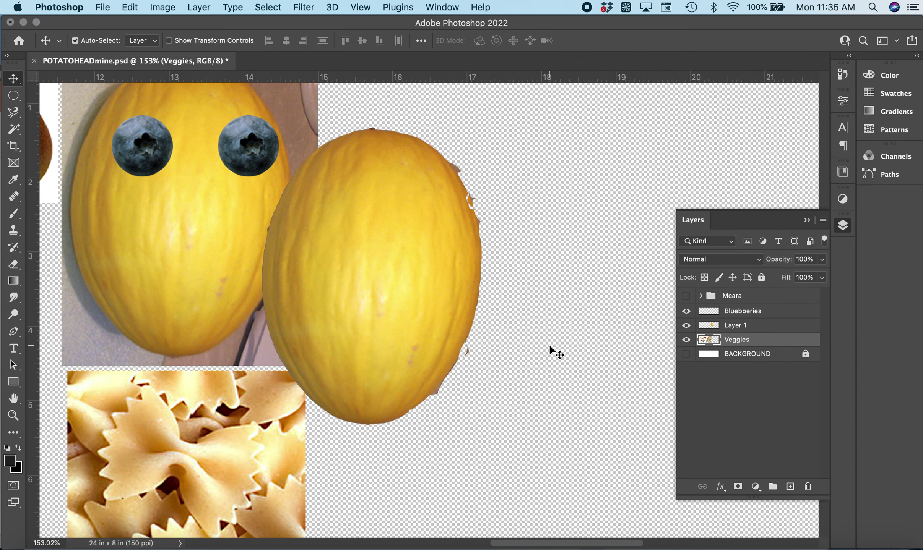
drag(418, 321, 568, 341)
drag(393, 248, 488, 315)
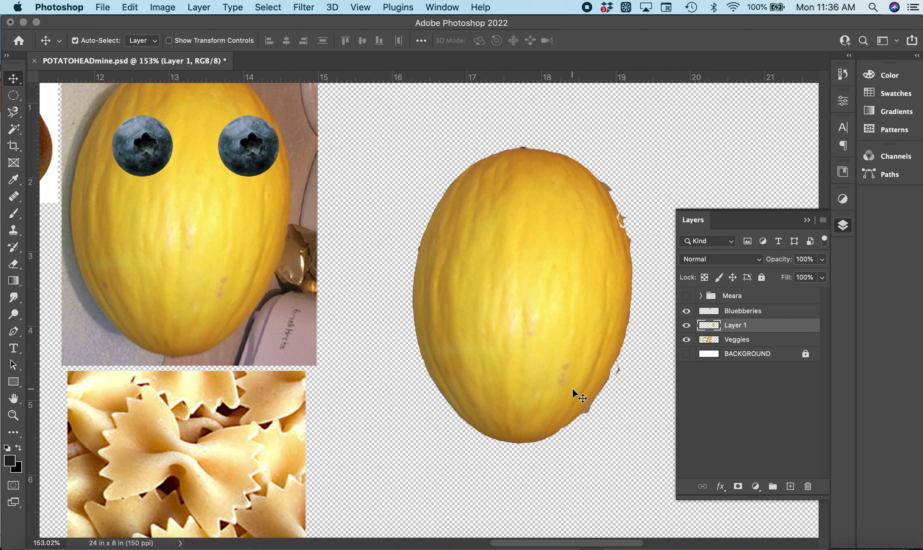
Step: Rename the melon copy's layer as Cantaloupe
double_click(740, 326)
text(Cantaloupe)
key(Return)
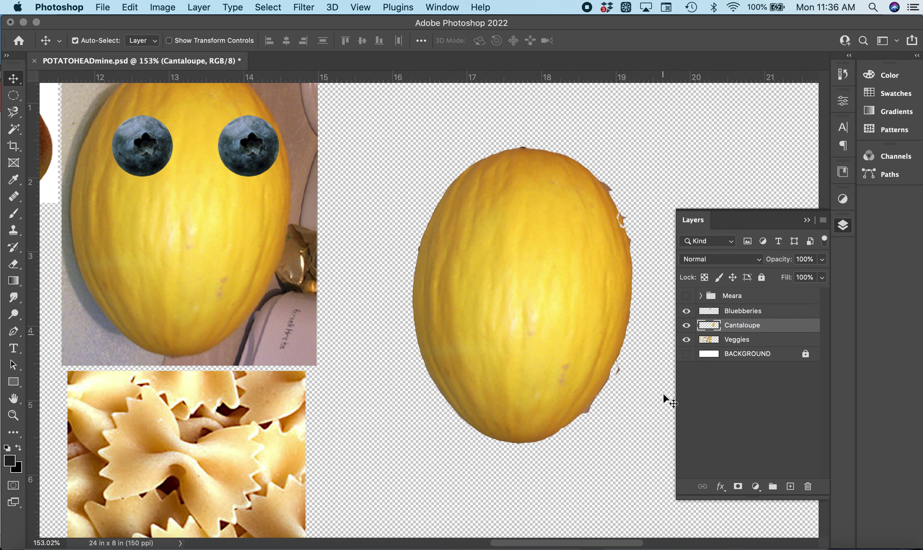
Step: Switch to the Eraser and set its brush size to 25 px
click(14, 265)
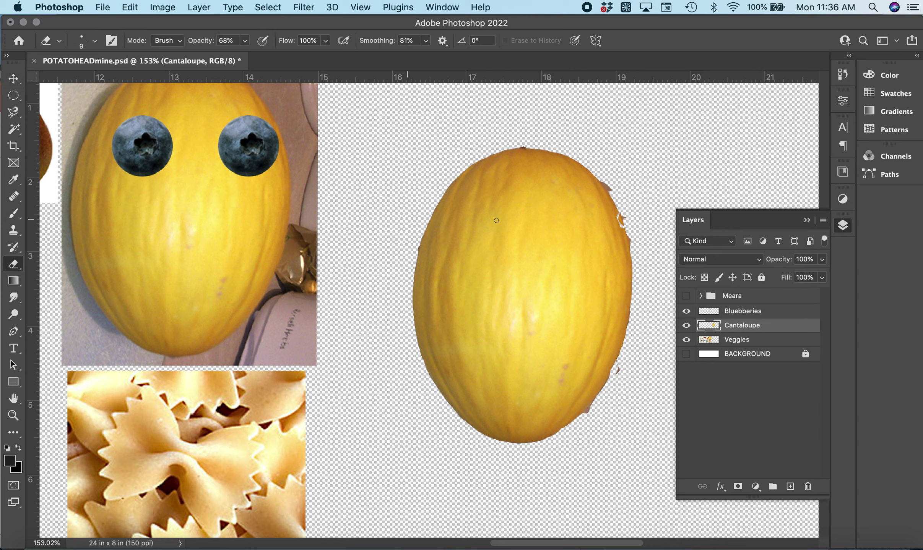
key(bracketright)
key(bracketright)
key(bracketright)
key(bracketleft)
key(bracketleft)
key(bracketleft)
key(bracketright)
key(bracketright)
key(bracketright)
key(bracketright)
key(bracketright)
key(bracketright)
key(bracketright)
key(bracketright)
key(bracketleft)
key(bracketleft)
key(bracketleft)
Step: Set the Eraser's opacity and smoothing to 100%, keeping the flow at 100%
click(245, 40)
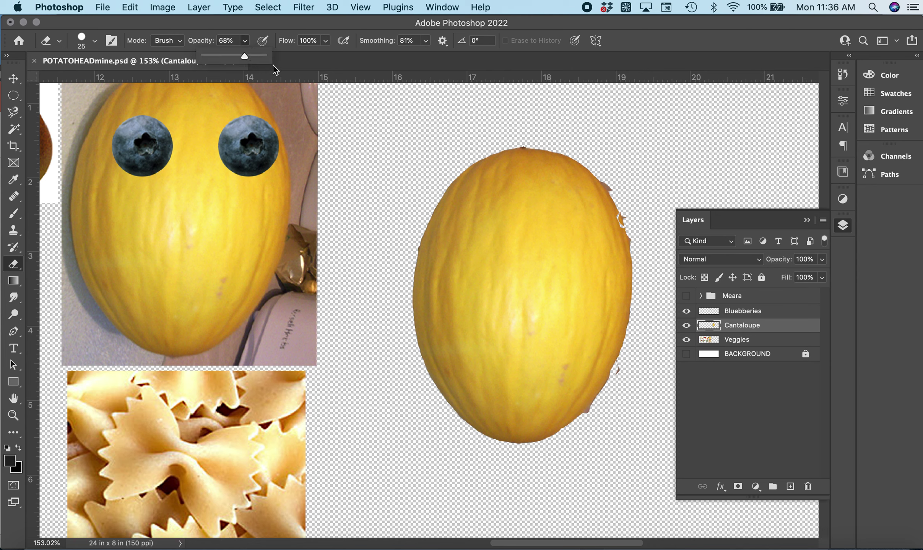
drag(244, 57, 275, 57)
click(267, 22)
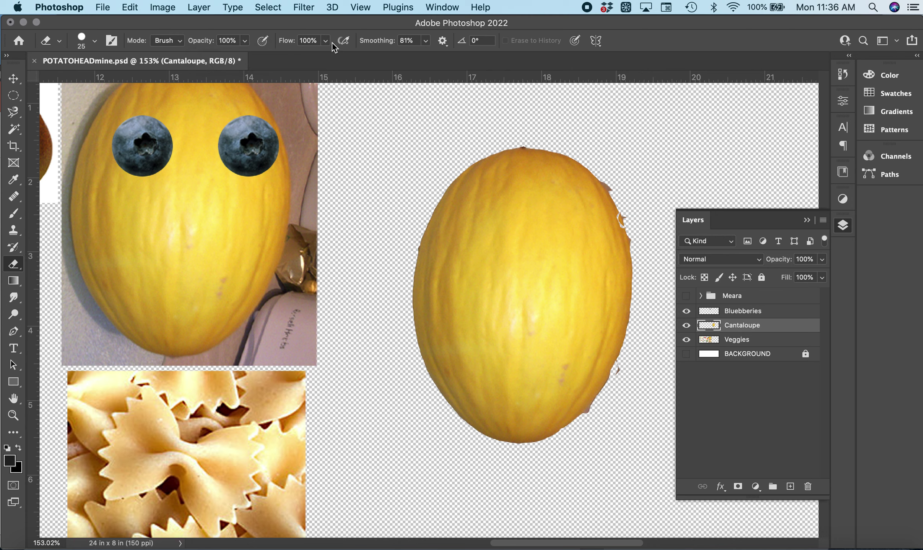
click(326, 41)
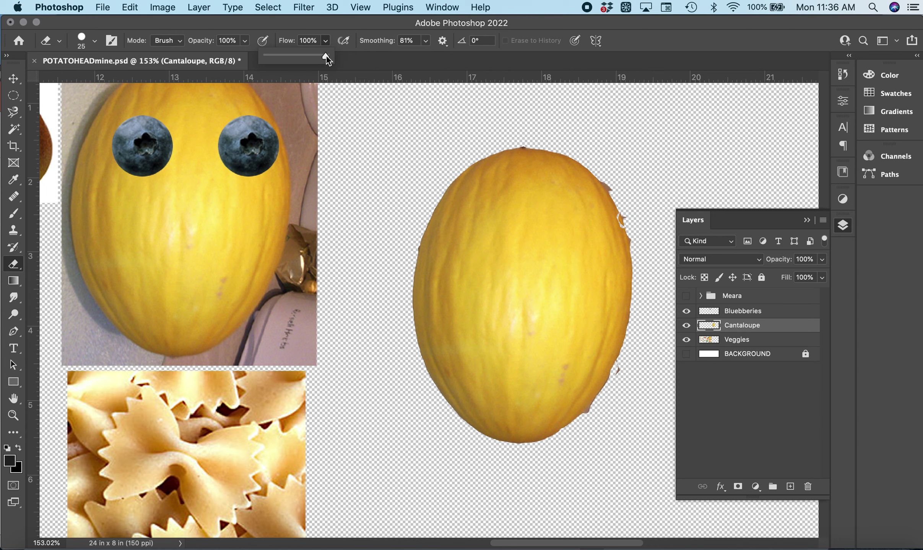
click(376, 27)
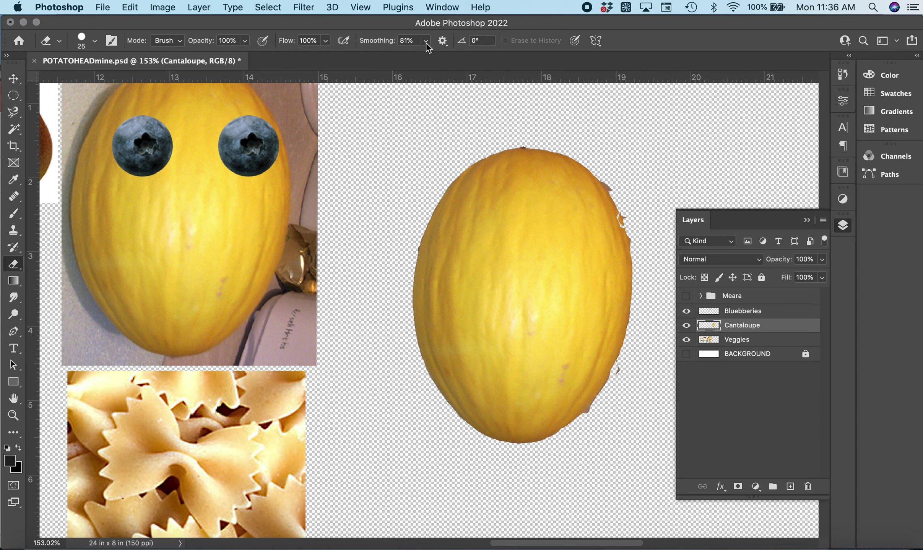
click(426, 41)
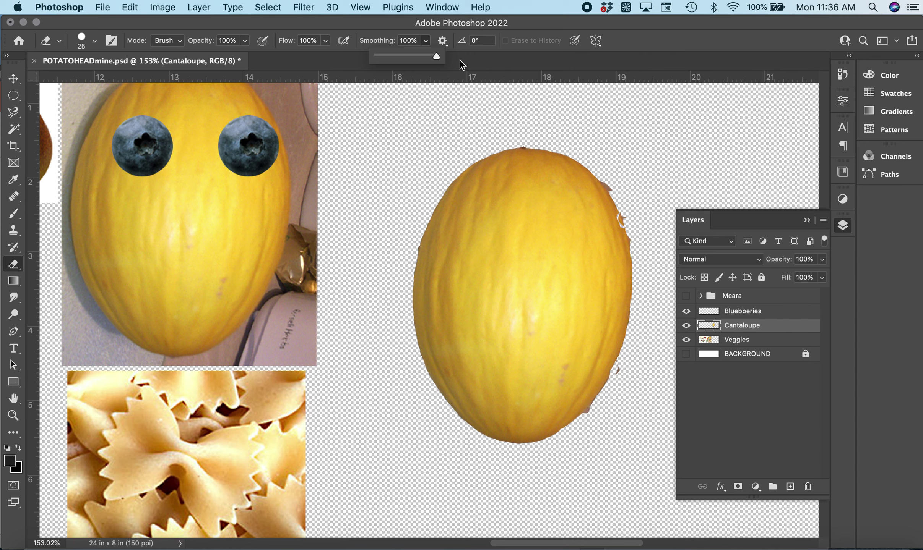
click(393, 29)
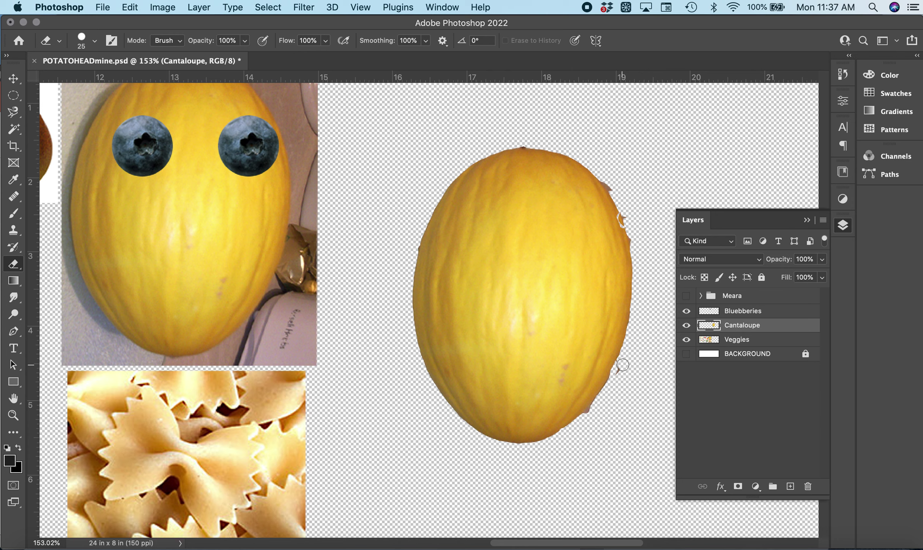
Step: Erase the leftover background scraps along the melon copy's right edge, and hide and show the Veggies layer to check the cutout
mouse_move(622, 365)
mouse_down()
mouse_move(589, 420)
mouse_move(594, 406)
mouse_up()
click(13, 78)
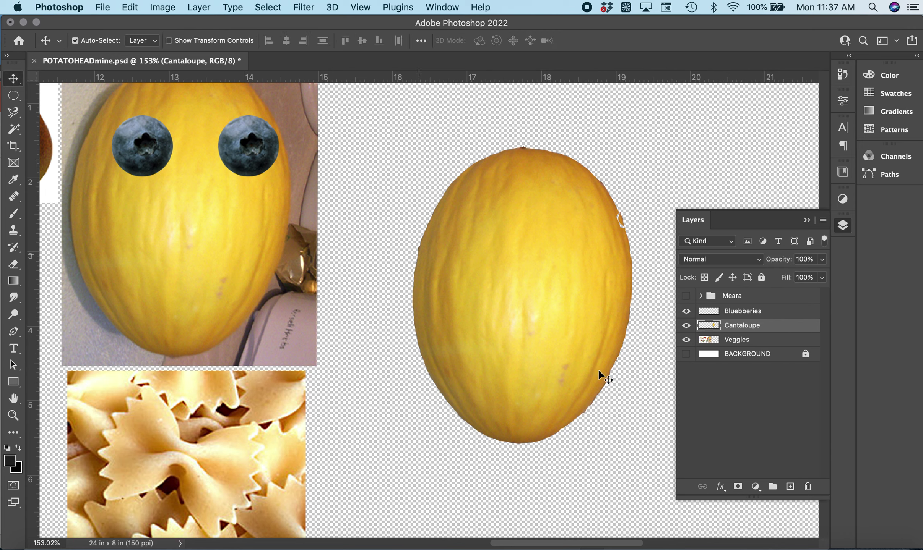
click(689, 340)
click(692, 340)
click(693, 340)
click(692, 340)
Step: Scale the Cantaloupe melon to about 165%, roughly 4.89 by 6.62 in, and position it in the empty canvas area
click(130, 7)
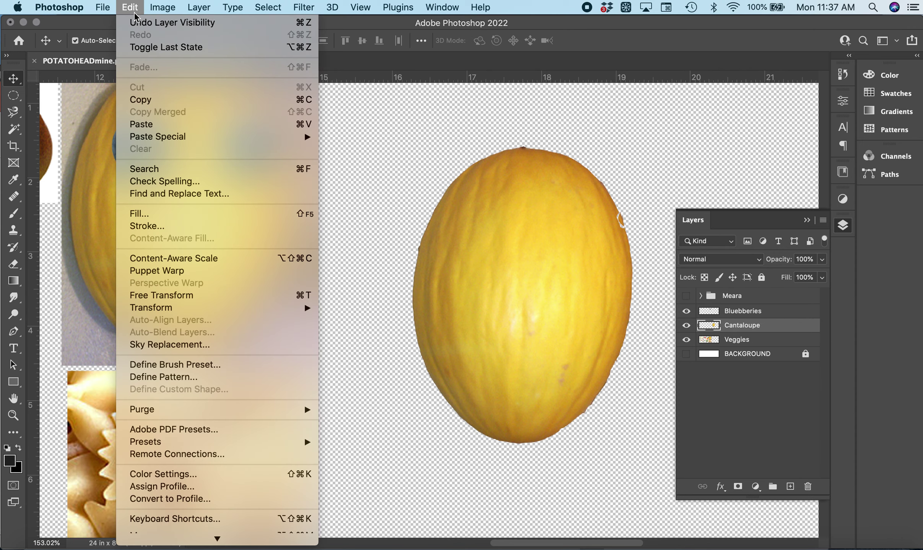
mouse_move(212, 308)
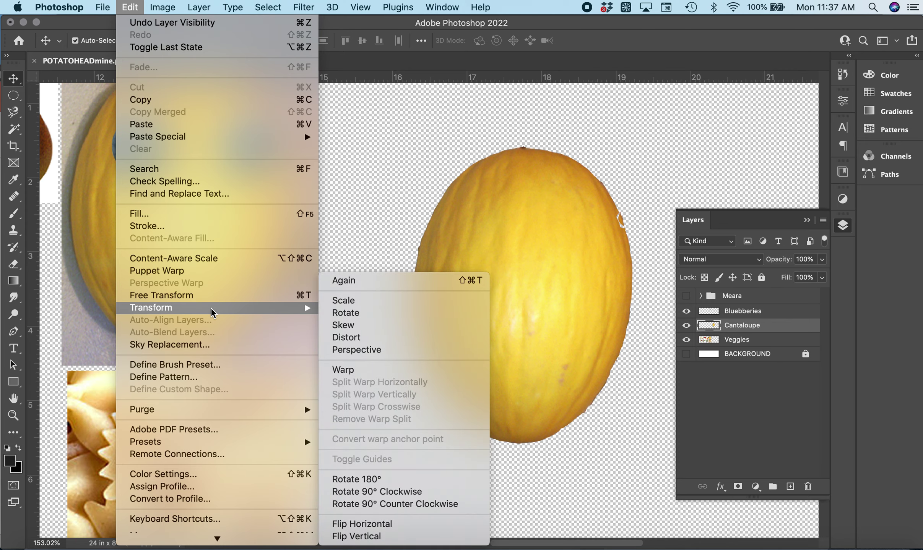
click(346, 302)
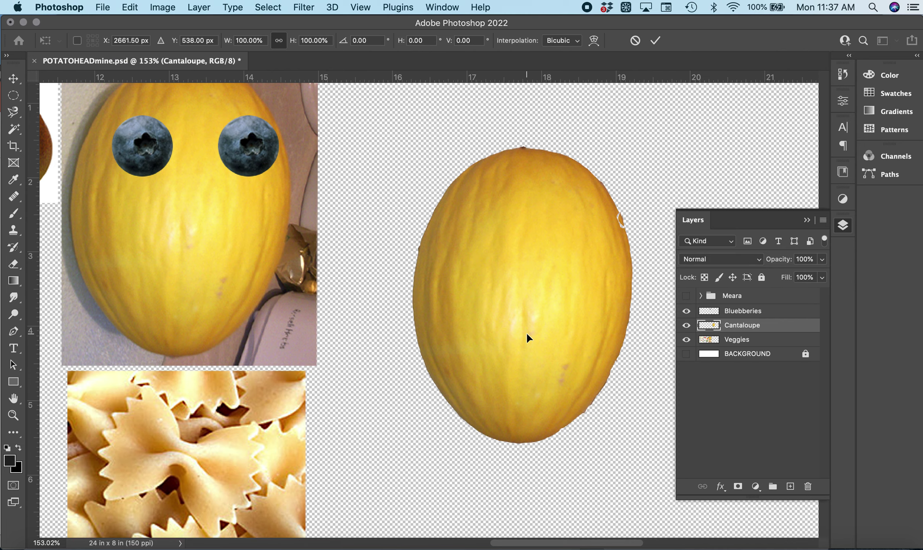
scroll(527, 332, down, 3)
scroll(458, 234, down, 1)
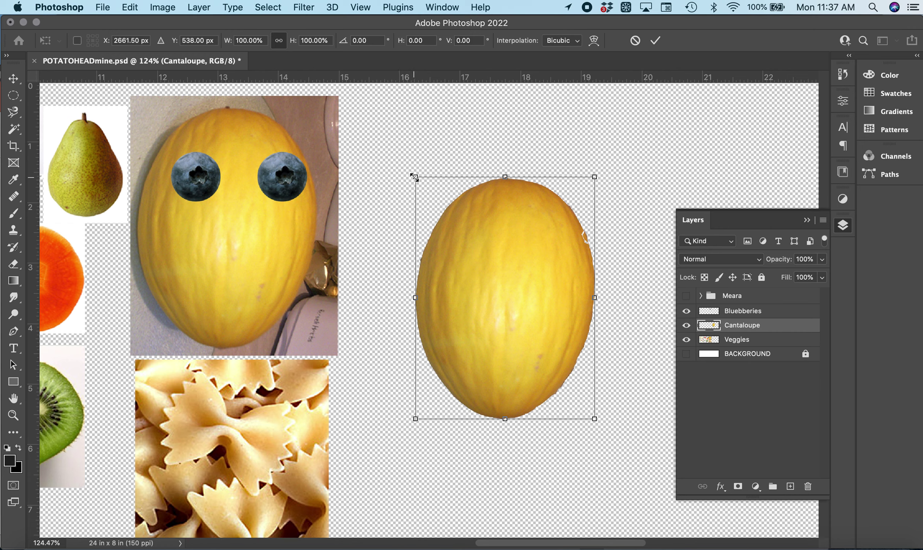
drag(414, 177, 352, 96)
scroll(628, 445, down, 2)
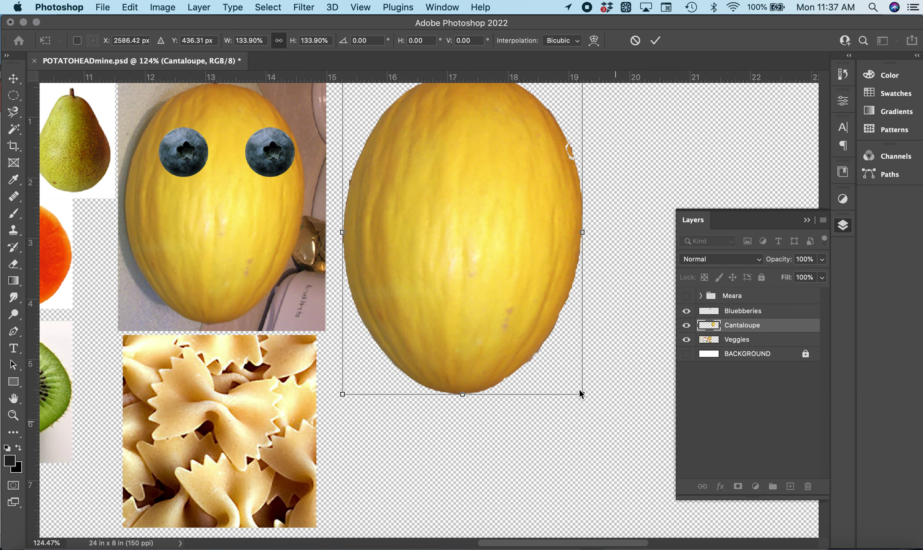
scroll(565, 367, down, 3)
drag(534, 312, 553, 361)
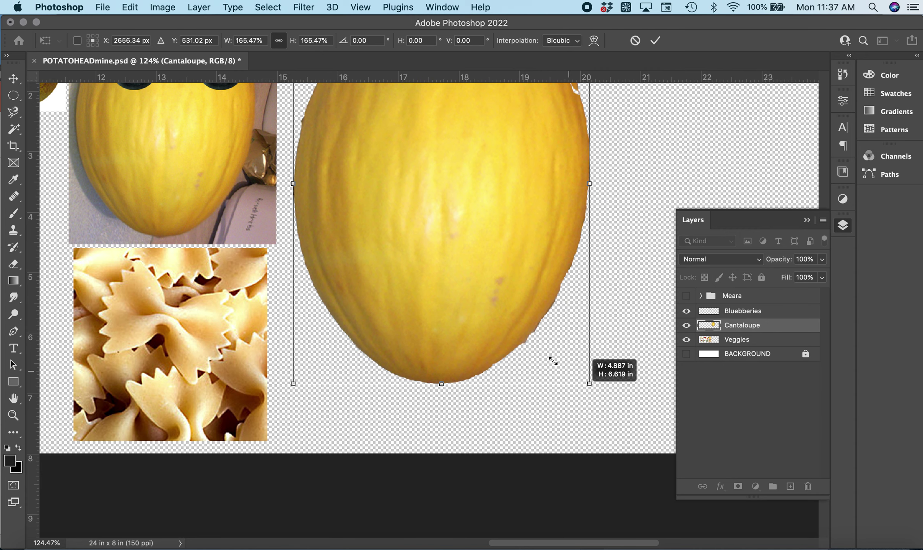
drag(453, 211, 495, 252)
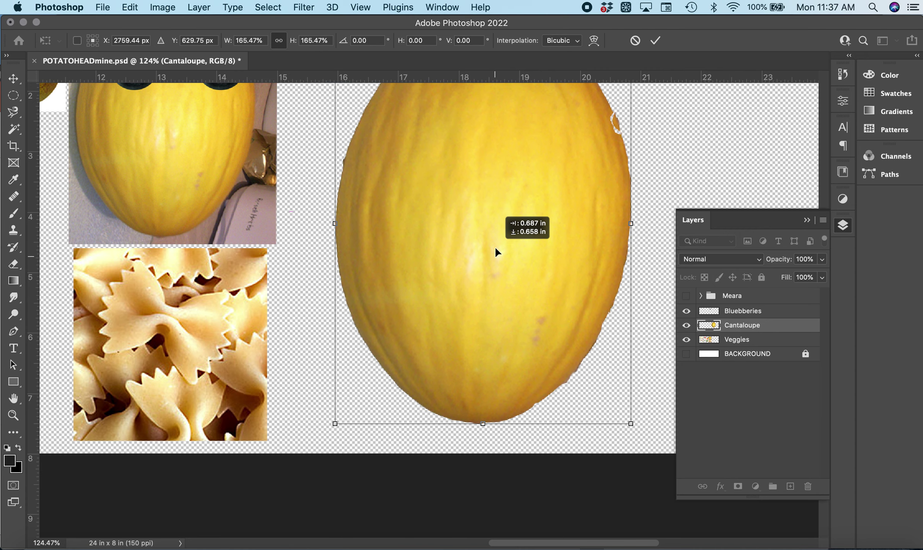
key(Return)
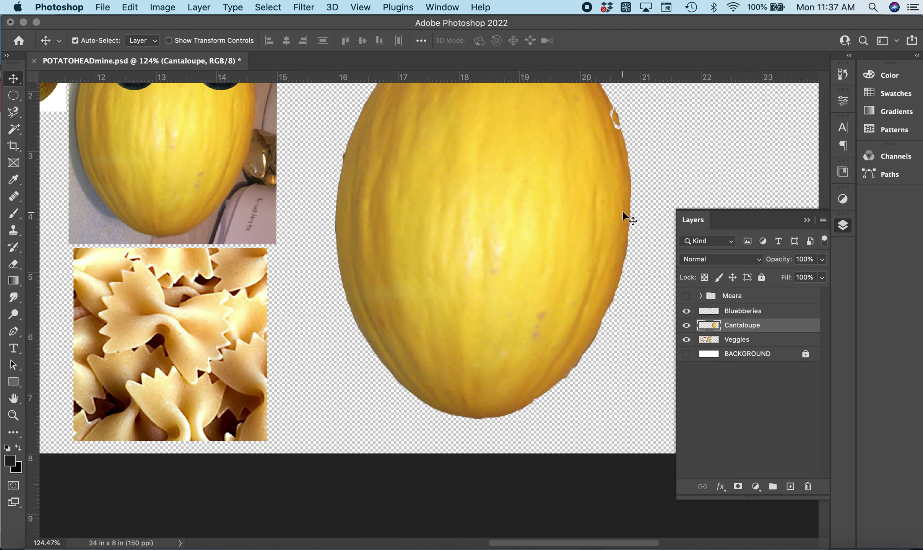
Step: Move the Bluebberies layer's pair of eyes onto the upper part of the enlarged melon
scroll(623, 212, down, 5)
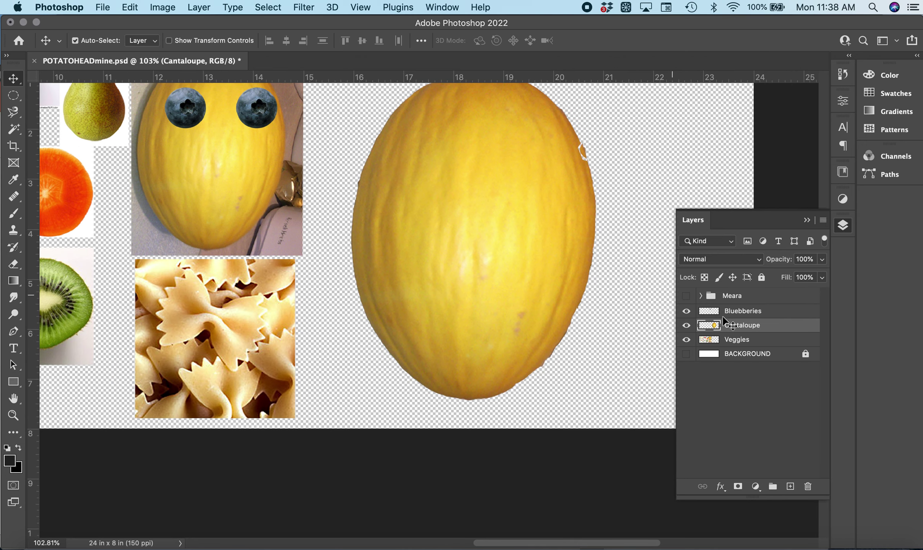
click(749, 311)
drag(205, 128, 464, 168)
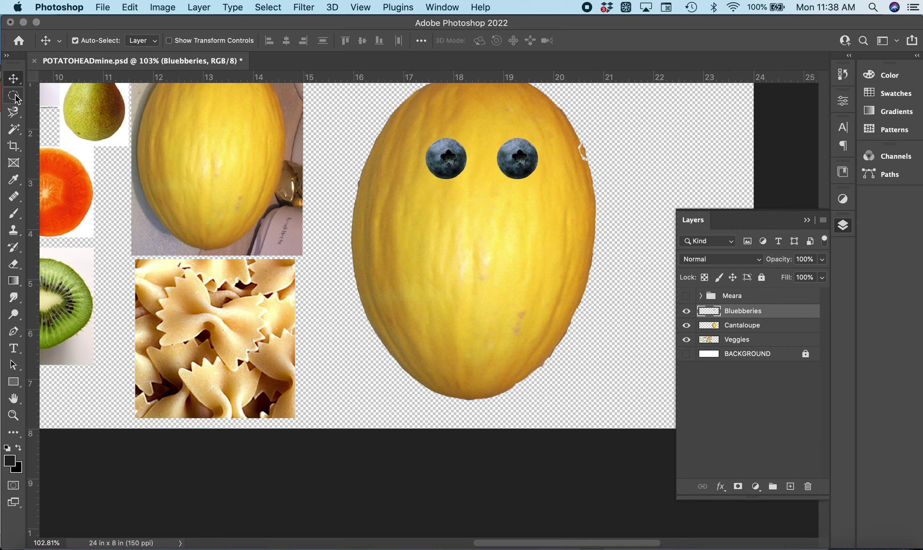
Step: Select the right blueberry eye with a rectangular marquee and nudge it rightward to widen the gap between the eyes
drag(15, 95, 44, 94)
drag(486, 127, 548, 190)
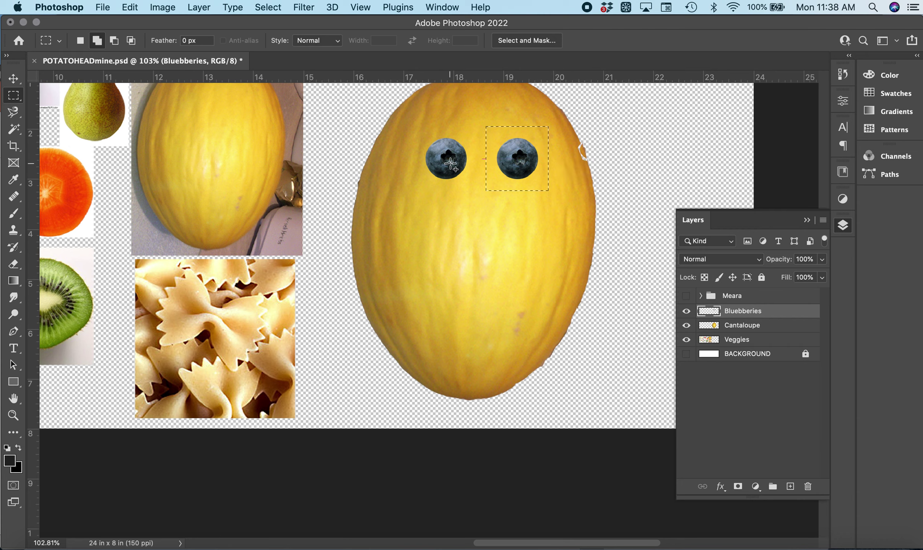
click(14, 79)
key(Right)
key(Right)
key(Right)
key(Right)
key(Right)
key(Right)
key(Right)
key(Right)
key(Right)
key(Right)
key(Right)
key(Right)
key(Right)
key(Right)
key(Right)
key(Right)
key(Right)
key(Right)
key(Right)
key(Right)
key(Right)
key(Right)
key(Right)
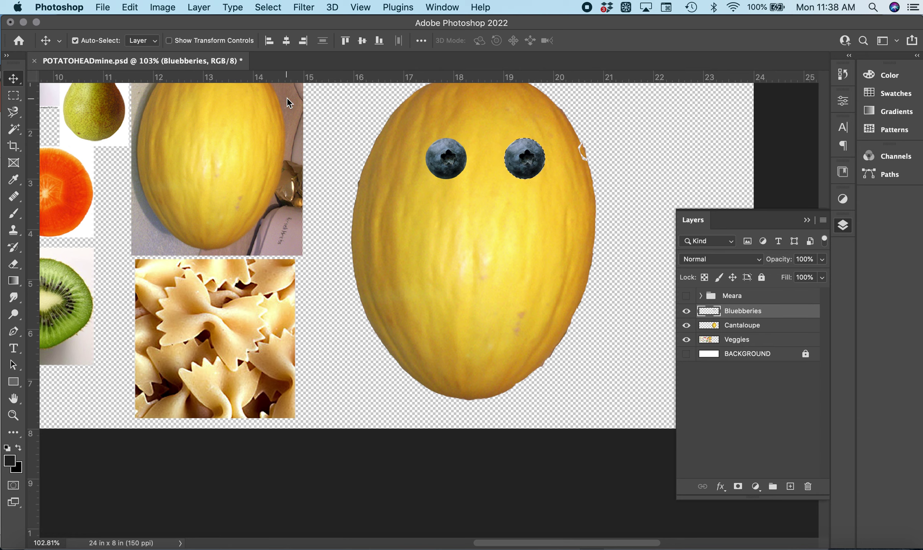
key(Right)
key(Right)
key(Right)
key(Right)
key(Right)
key(Right)
key(Right)
key(Right)
key(Right)
key(Right)
key(Right)
key(Right)
key(Right)
key(Right)
key(Right)
key(Right)
key(Right)
key(Right)
key(Right)
key(Right)
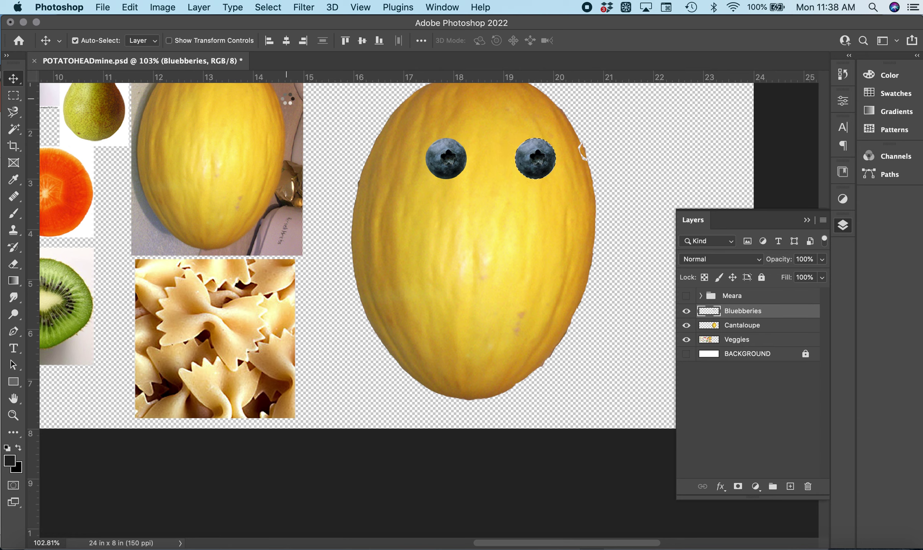
Step: Nudge the selected right blueberry eye farther right to the melon's edge and deselect it
key(Right)
key(Right)
key(Right)
key(Right)
key(Right)
key(Right)
key(Right)
key(Right)
key(Right)
key(Right)
key(Right)
key(Right)
key(Right)
key(Right)
key(Right)
key(Right)
key(Right)
key(Right)
key(Right)
key(Right)
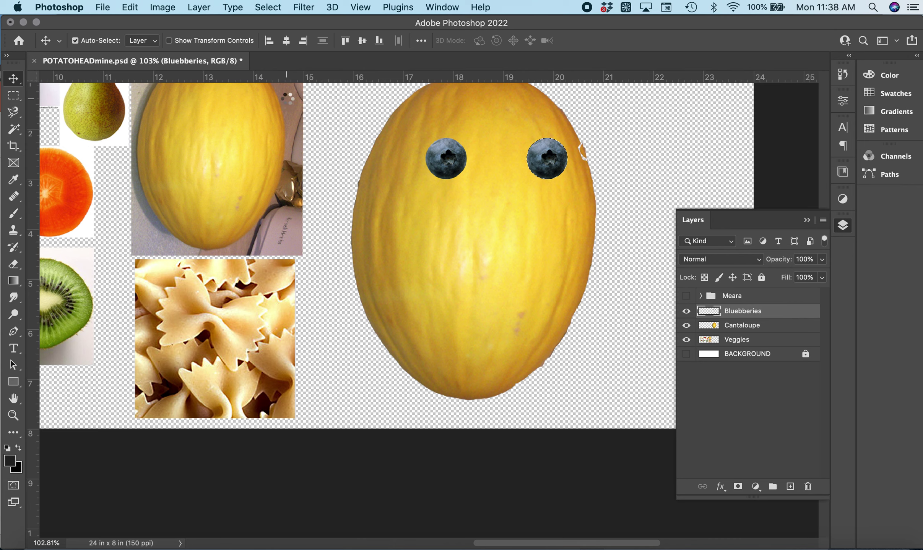
key(Right)
key(Right)
key(Right)
key(Right)
key(Right)
key(Right)
key(Right)
key(Right)
key(Right)
key(Right)
key(Right)
key(Right)
key(Right)
key(Right)
key(Right)
key(Right)
key(Right)
key(Right)
key(Right)
key(Right)
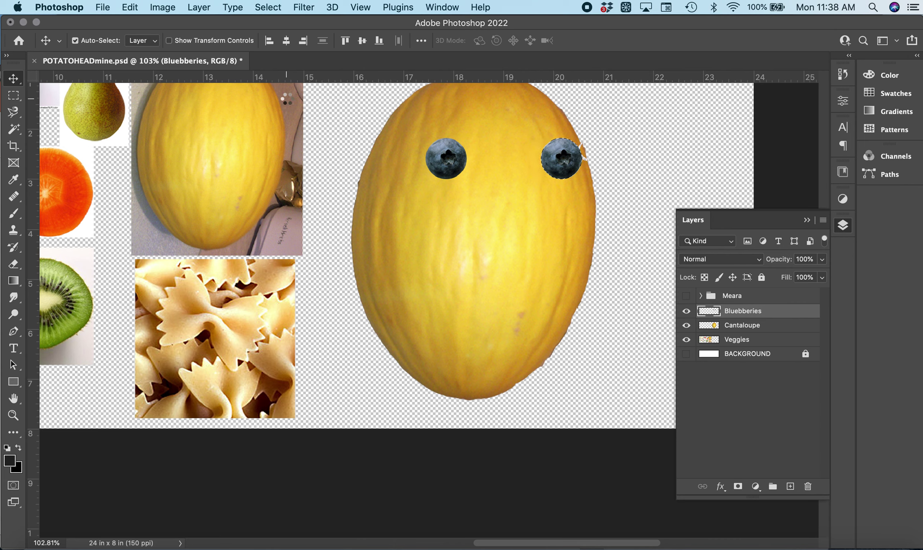
key(Right)
key(Right)
key(Right)
key(Right)
key(Right)
key(Right)
key(Right)
key(Right)
key(Right)
key(Right)
key(Right)
key(Right)
key(Right)
key(Right)
key(Right)
key(Right)
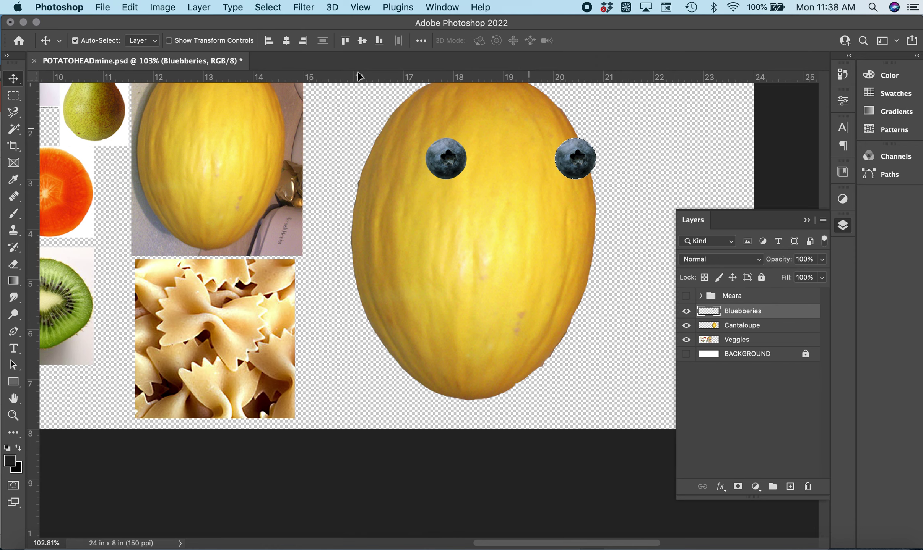
click(142, 5)
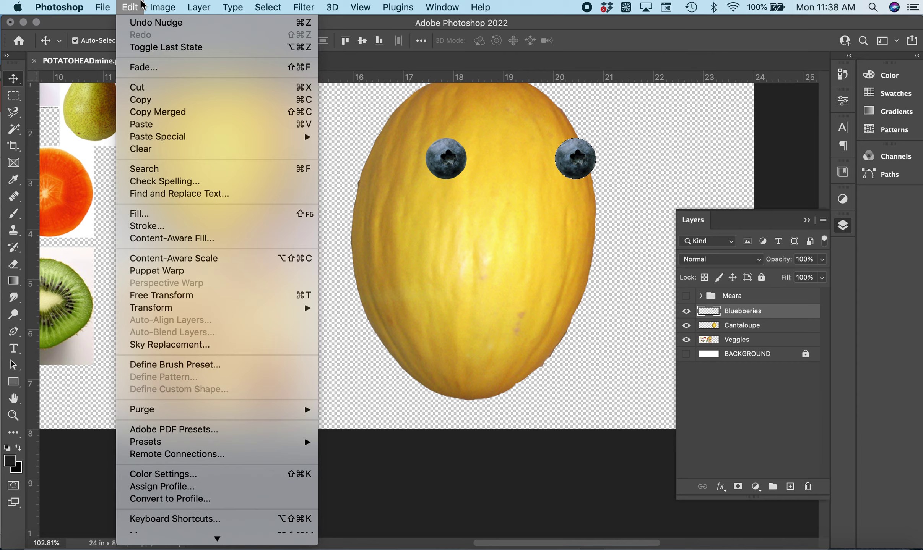
mouse_move(268, 7)
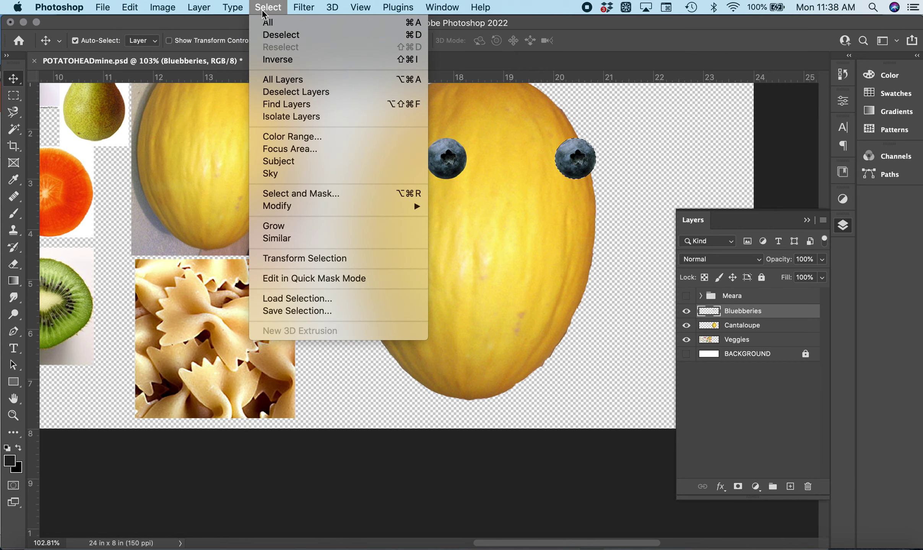
click(269, 37)
Step: Scale down the pair of blueberry eyes proportionally and position it centrally on the melon's upper part
drag(591, 169, 564, 173)
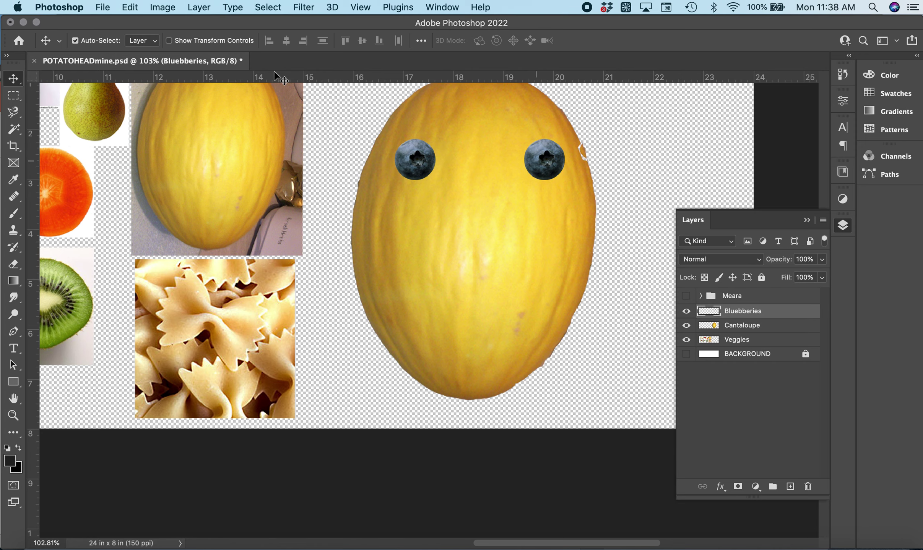
click(136, 5)
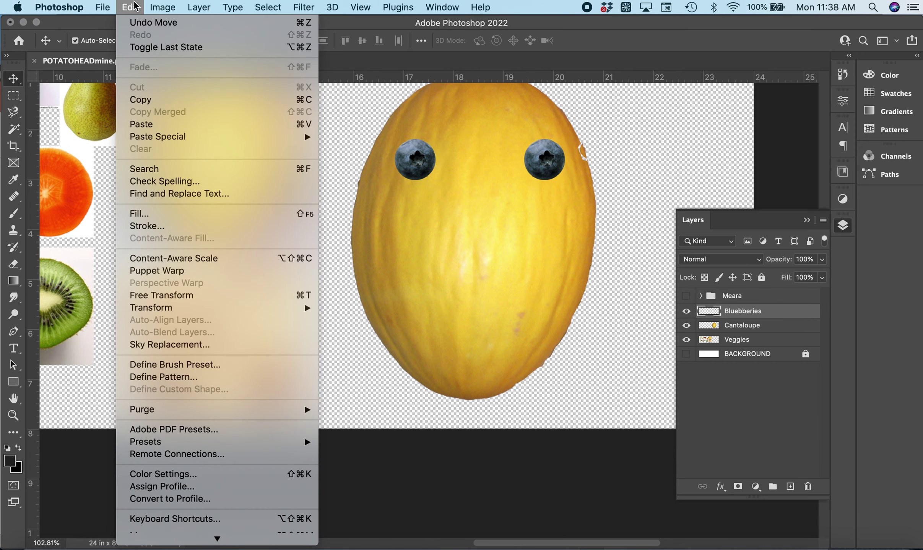
mouse_move(176, 308)
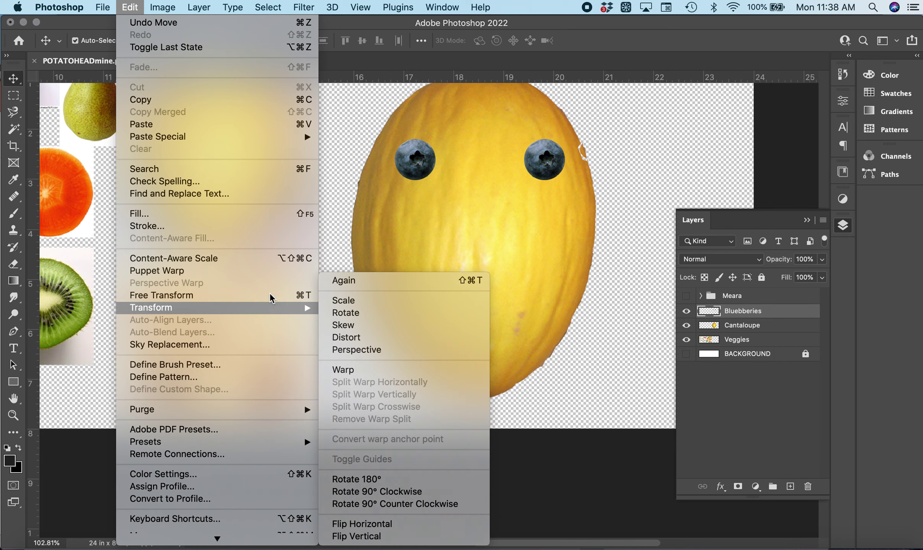
click(207, 295)
scroll(392, 205, up, 5)
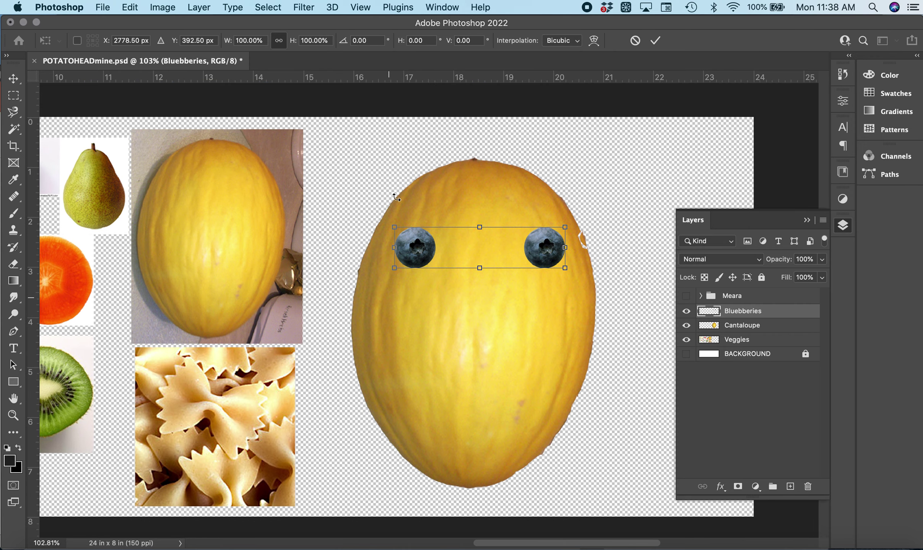
drag(397, 231, 451, 255)
key(Return)
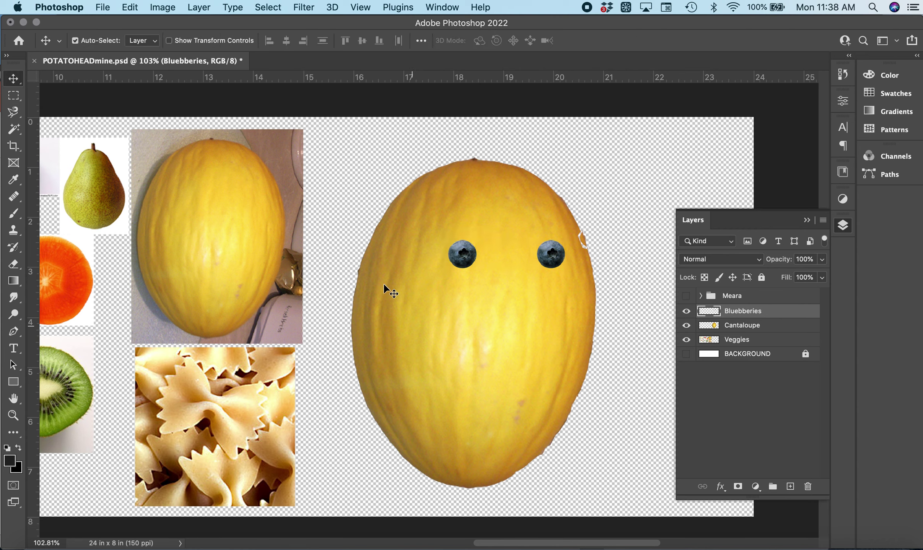
drag(459, 248, 432, 237)
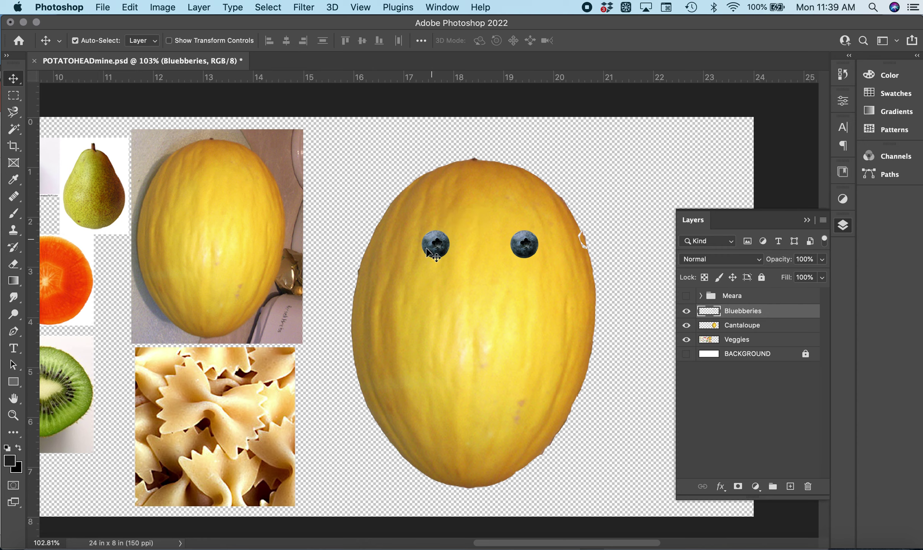
Step: Select the carrot slice on the Veggies layer with an elliptical marquee and copy it
click(392, 296)
scroll(392, 295, left, 5)
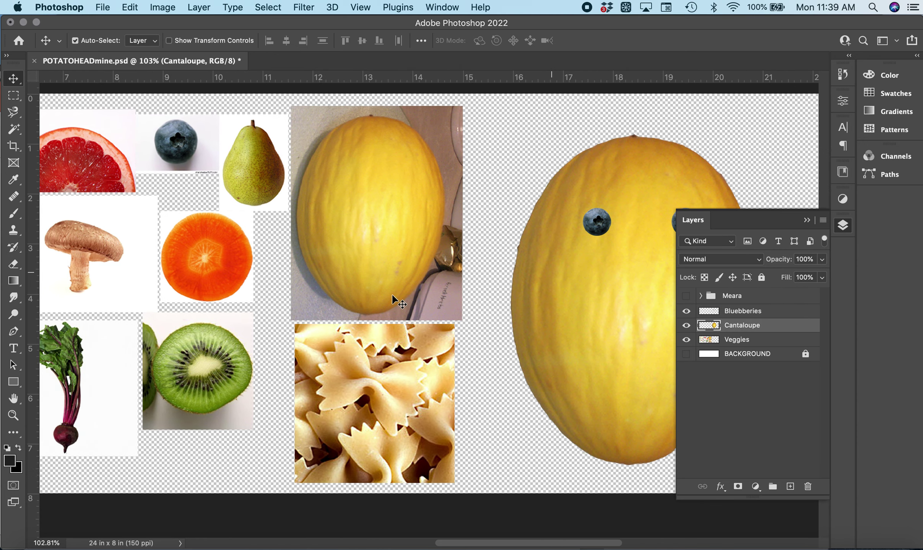
scroll(392, 294, left, 1)
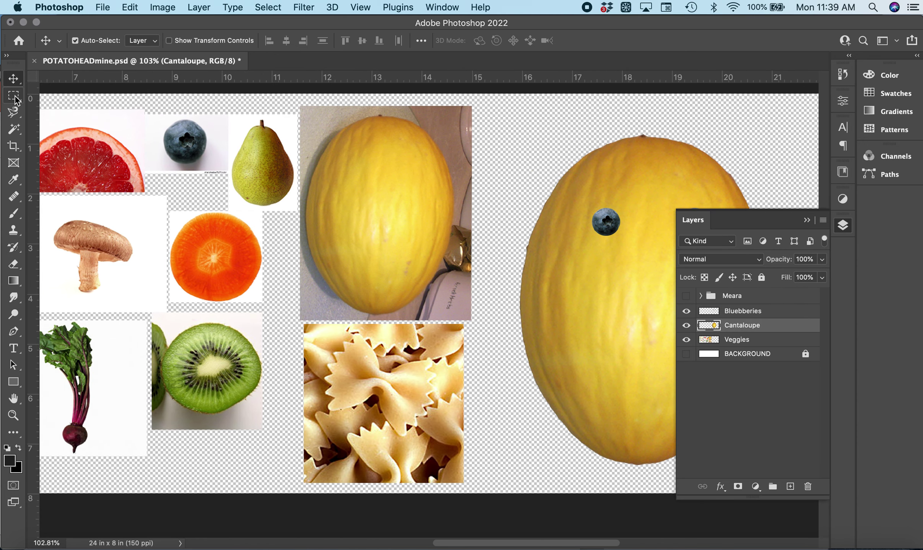
click(15, 100)
click(77, 107)
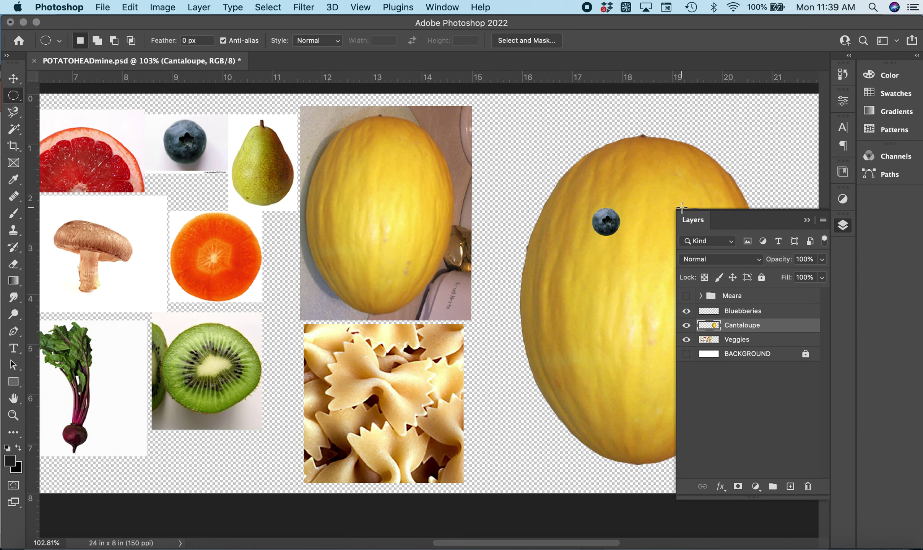
click(739, 341)
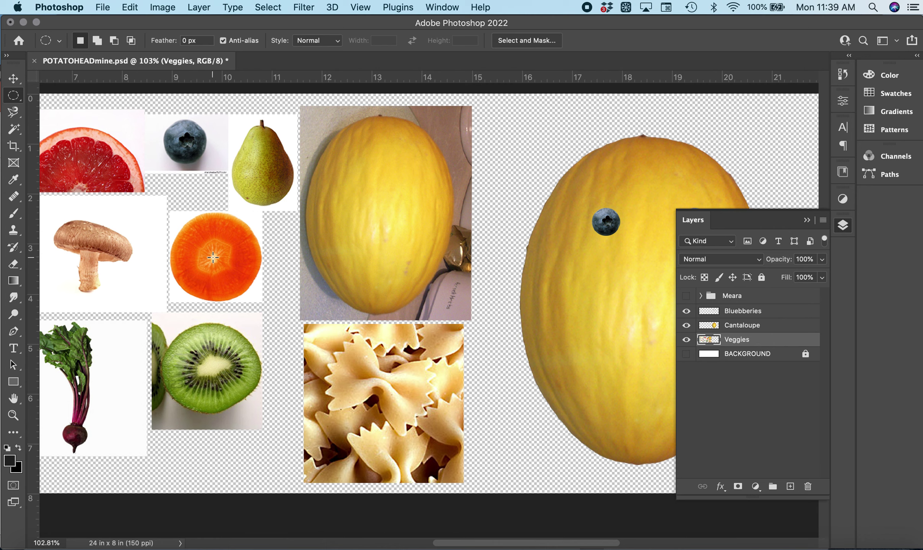
drag(213, 257, 170, 197)
click(138, 8)
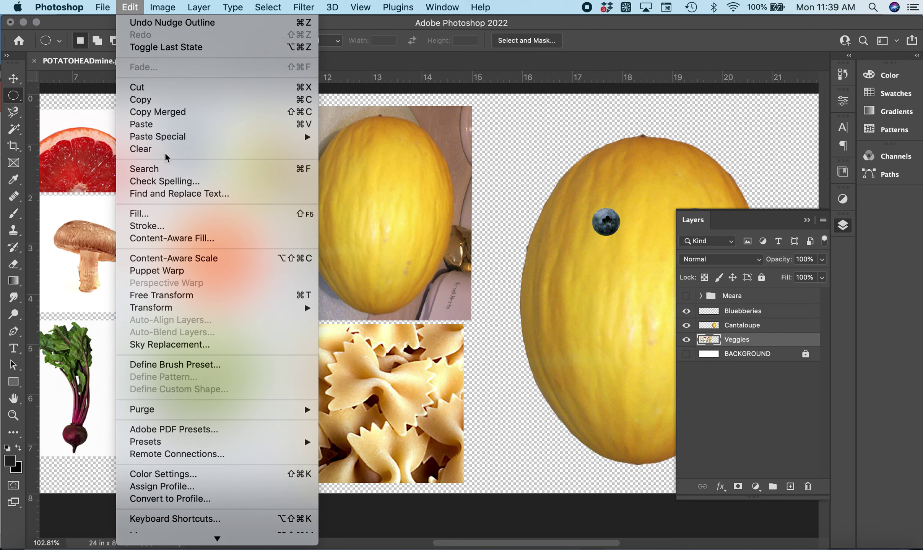
click(157, 101)
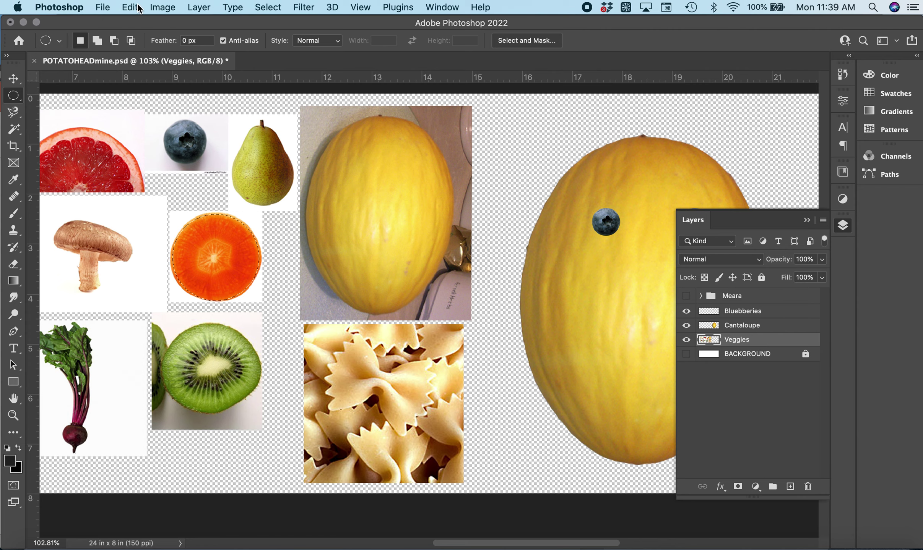
Step: Create a layer named Carrots above the Veggies layer and paste the copied carrot slice into it
click(130, 5)
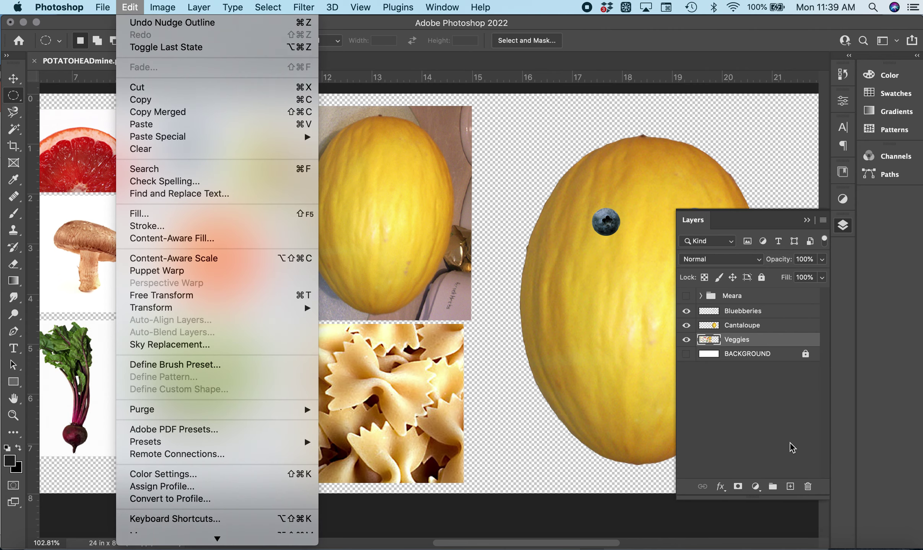
click(790, 489)
click(791, 494)
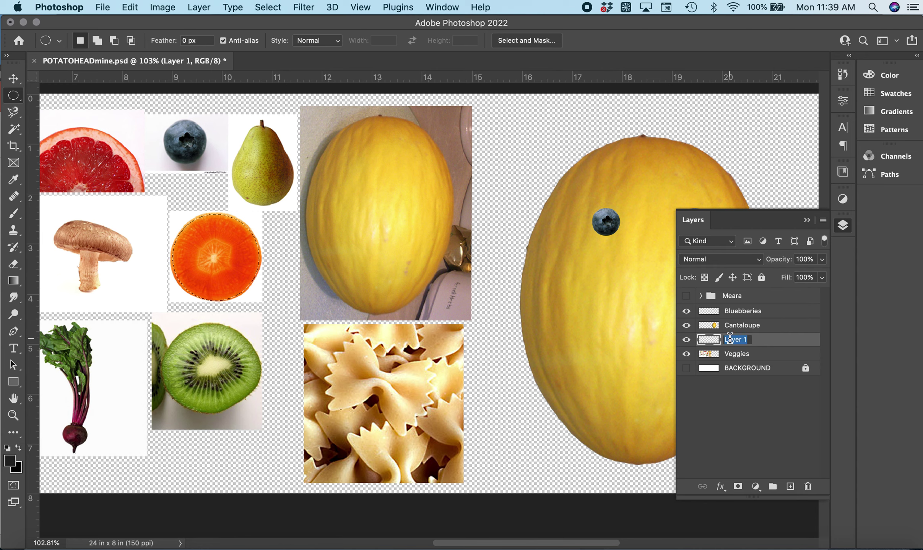
text(Carrots)
key(Return)
click(15, 79)
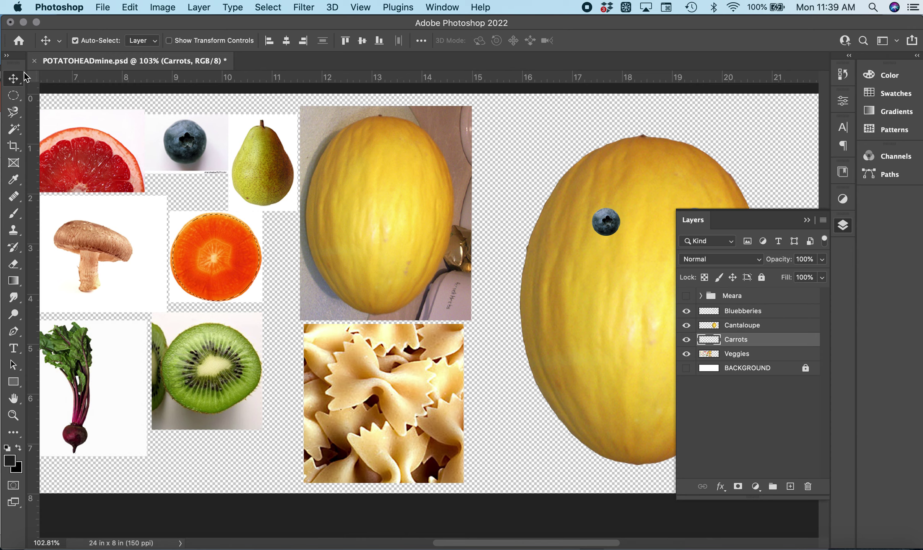
click(144, 11)
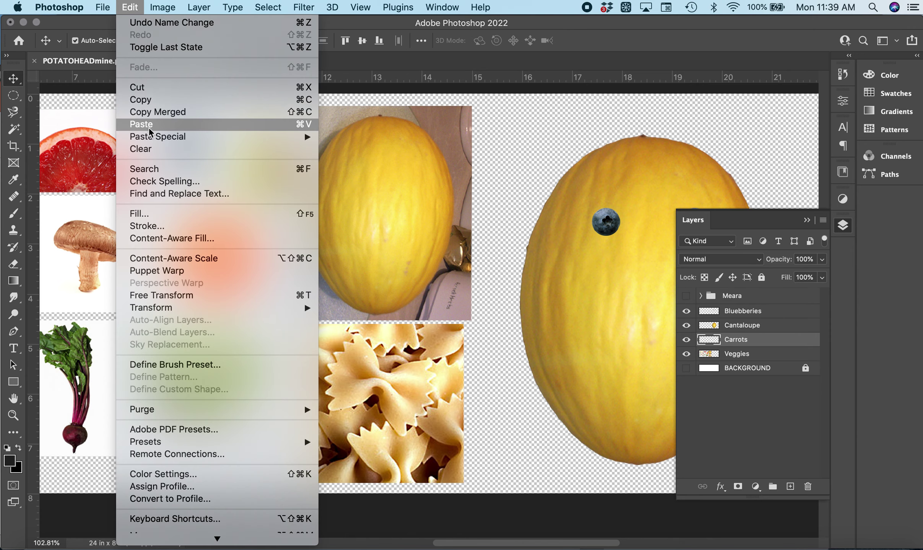
mouse_move(154, 137)
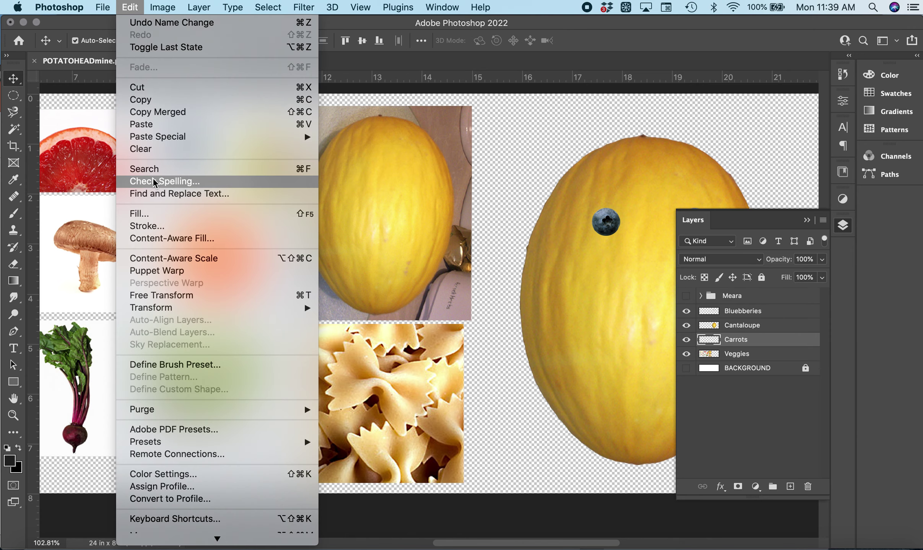
click(148, 128)
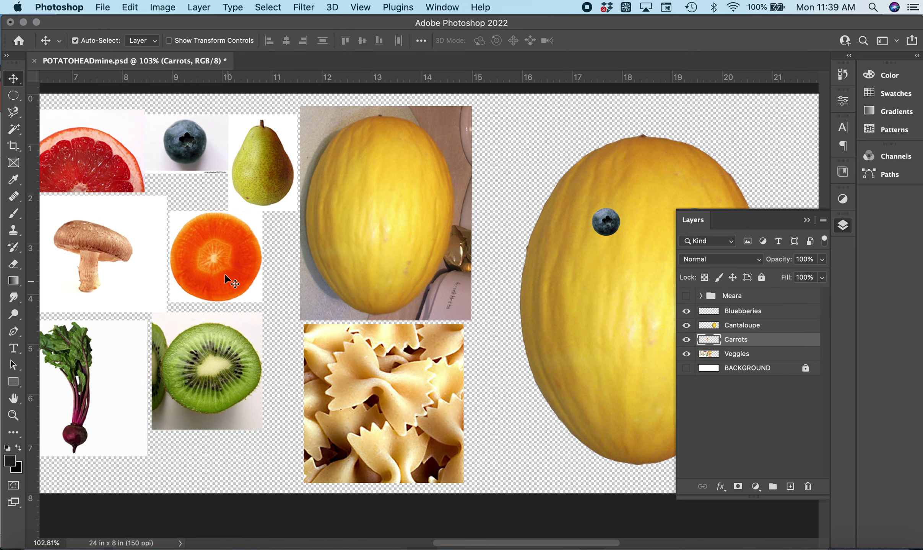
Step: Move the pasted carrot slice to the large melon's left edge and place the Carrots layer above Cantaloupe
drag(237, 279, 555, 310)
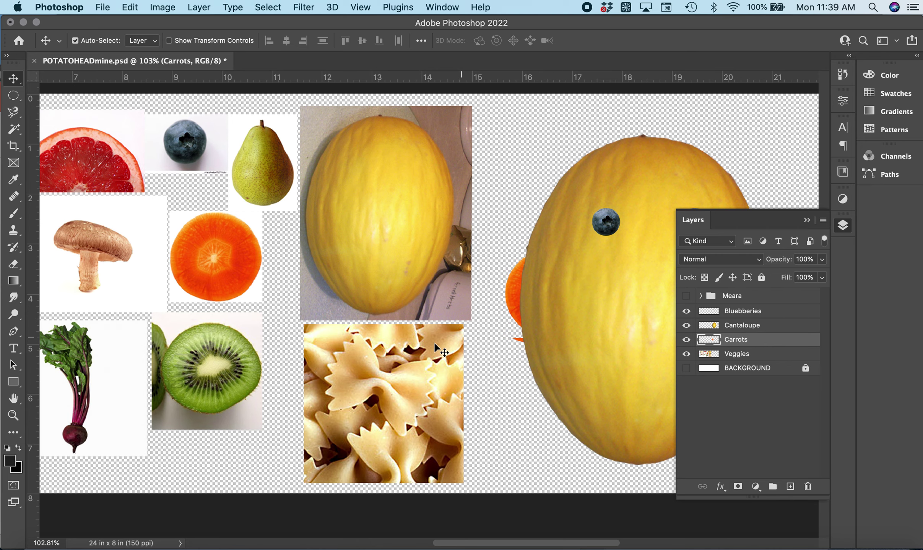
scroll(435, 344, right, 10)
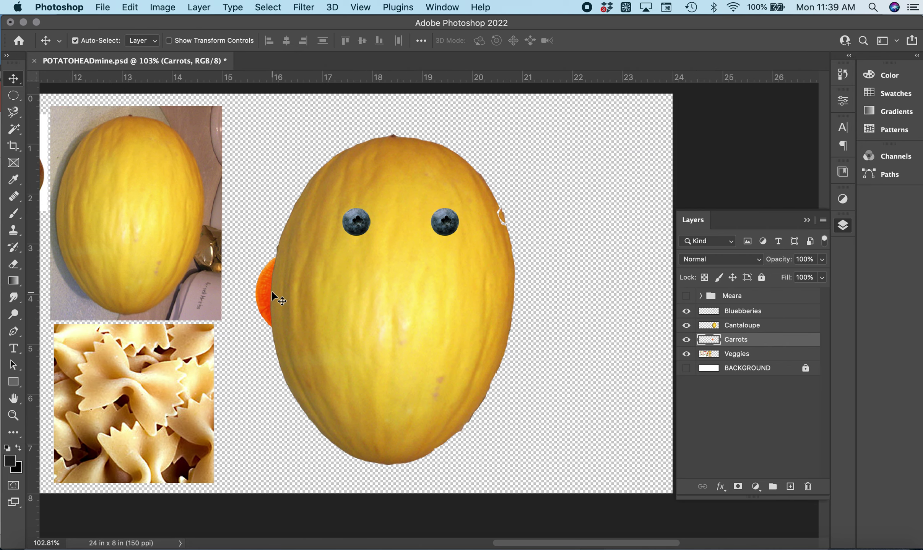
drag(260, 288, 286, 270)
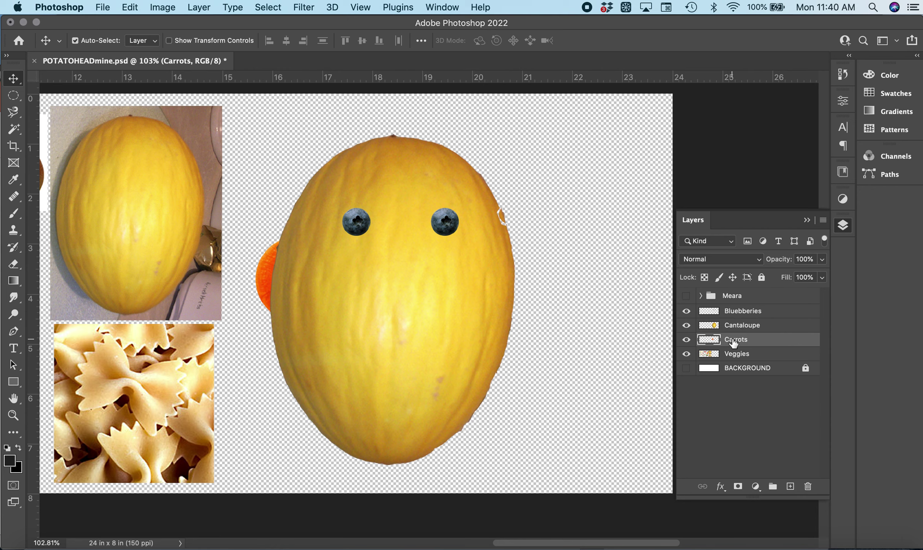
drag(733, 344, 732, 324)
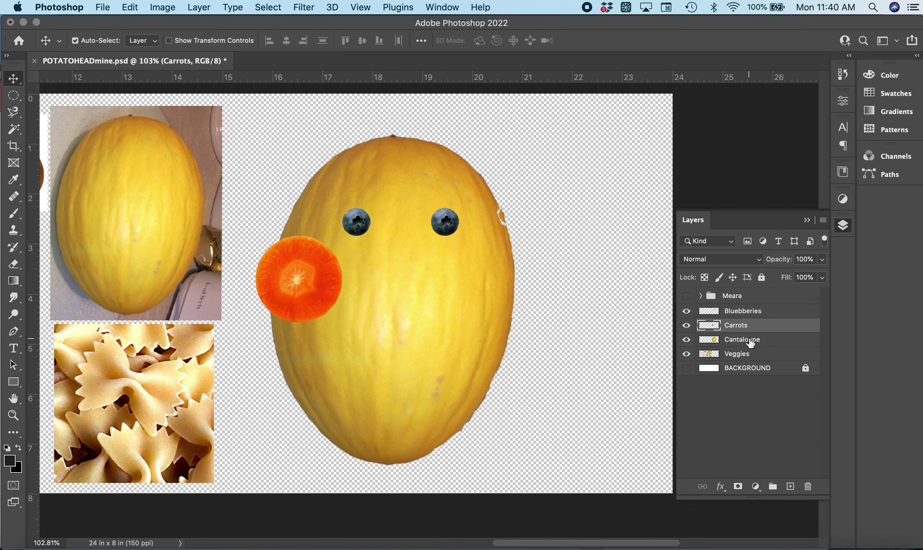
Step: Move the carrot slice behind the left blueberry eye and scale it proportionally to about 59%
click(750, 343)
click(742, 326)
click(742, 313)
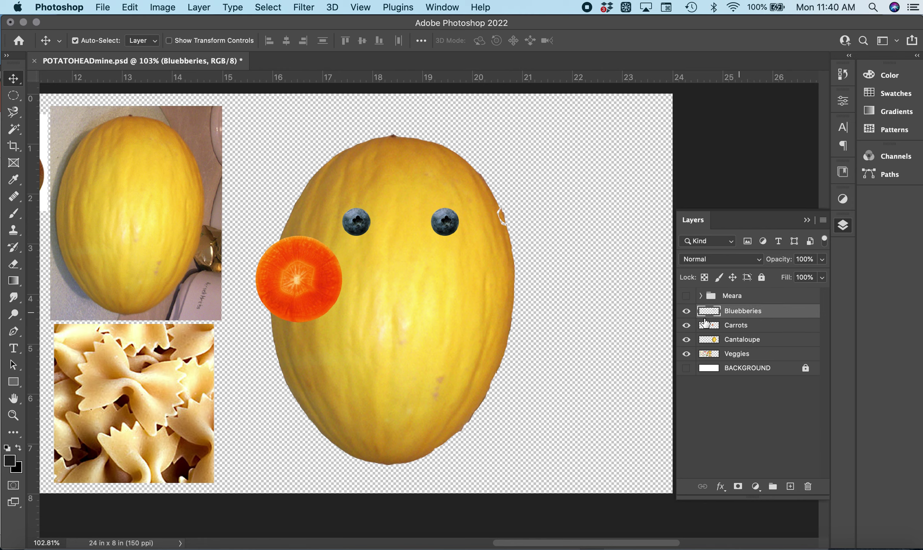
click(587, 328)
click(292, 287)
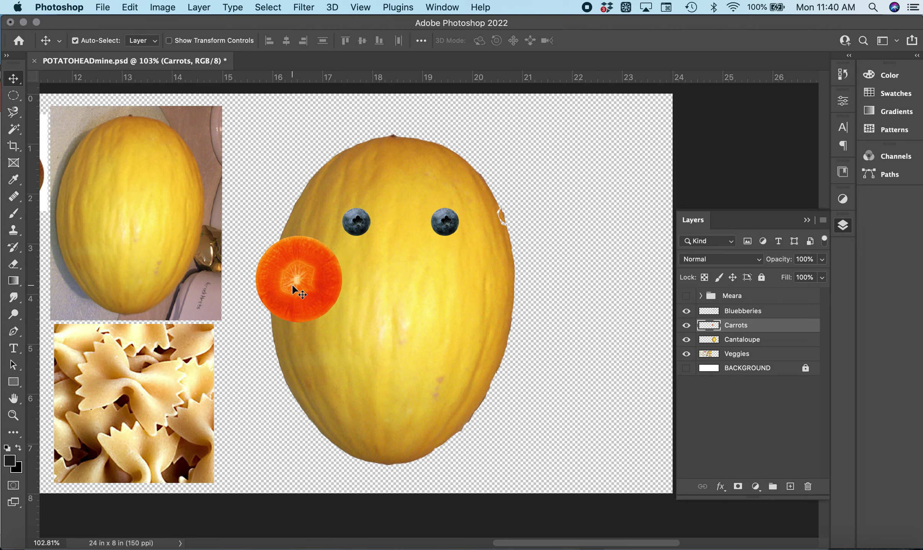
drag(292, 286, 352, 227)
click(130, 7)
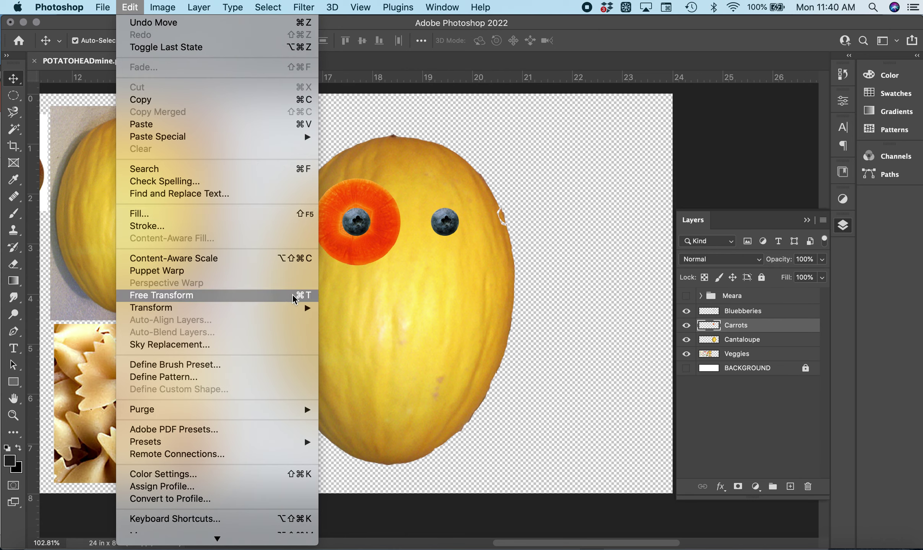
click(301, 297)
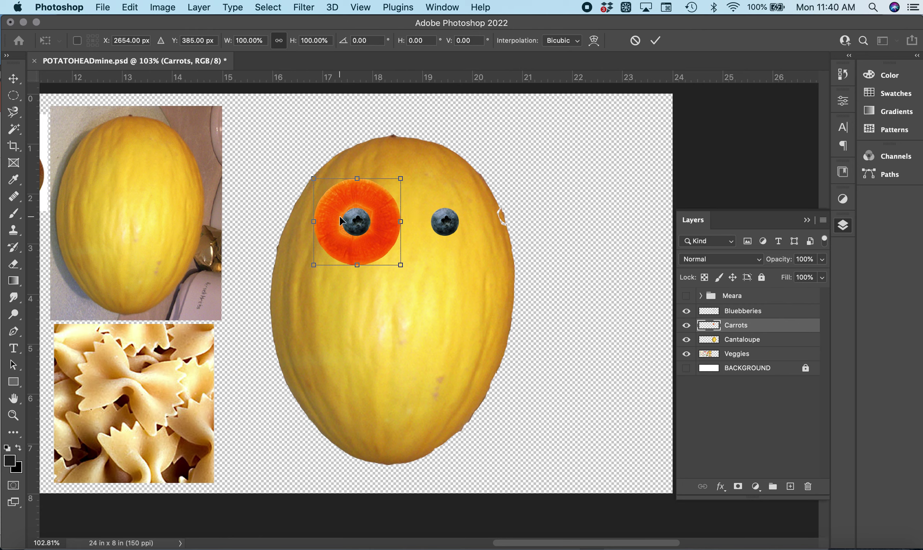
drag(314, 176, 348, 232)
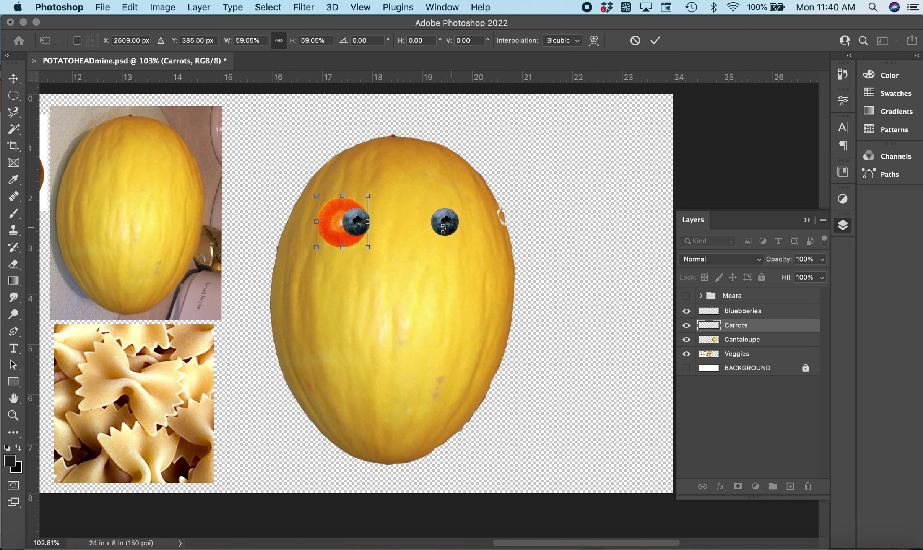
key(Return)
Step: Centre the left blueberry on the carrot slice, and move the marquee-selected right blueberry farther right as the other eye
drag(448, 229, 432, 229)
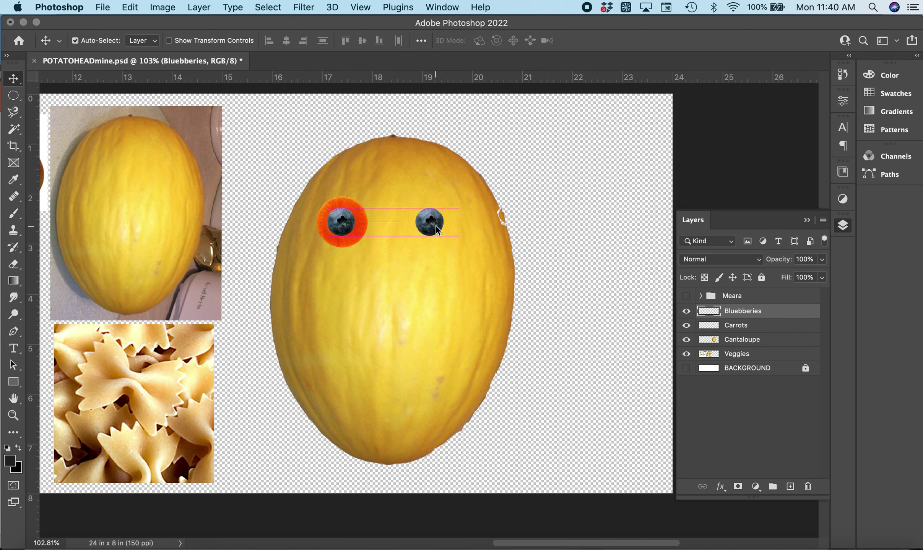
click(13, 96)
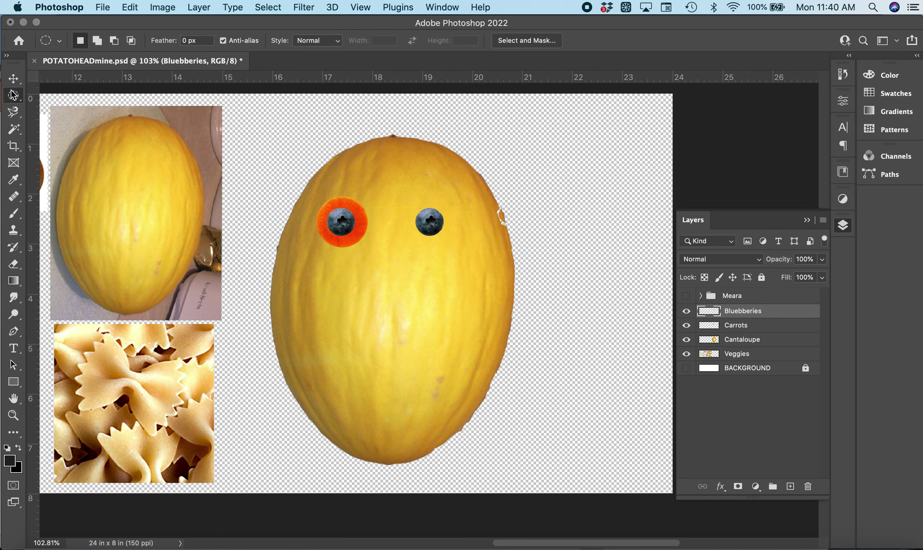
click(105, 96)
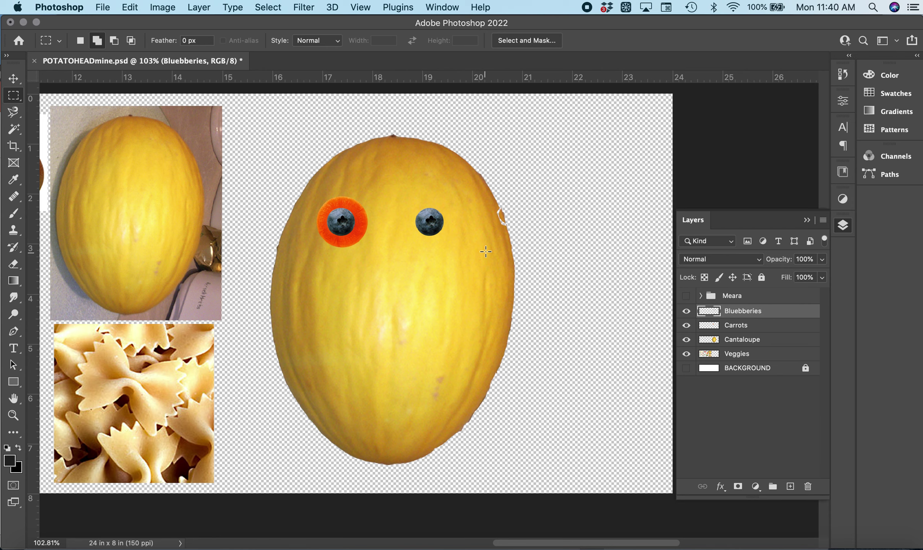
drag(404, 210, 452, 252)
key(Up)
key(Up)
key(Up)
key(Up)
key(Up)
key(Up)
key(Up)
key(Up)
key(Up)
key(Up)
key(Up)
key(Up)
key(Up)
key(Up)
key(Up)
click(14, 78)
drag(433, 225, 451, 220)
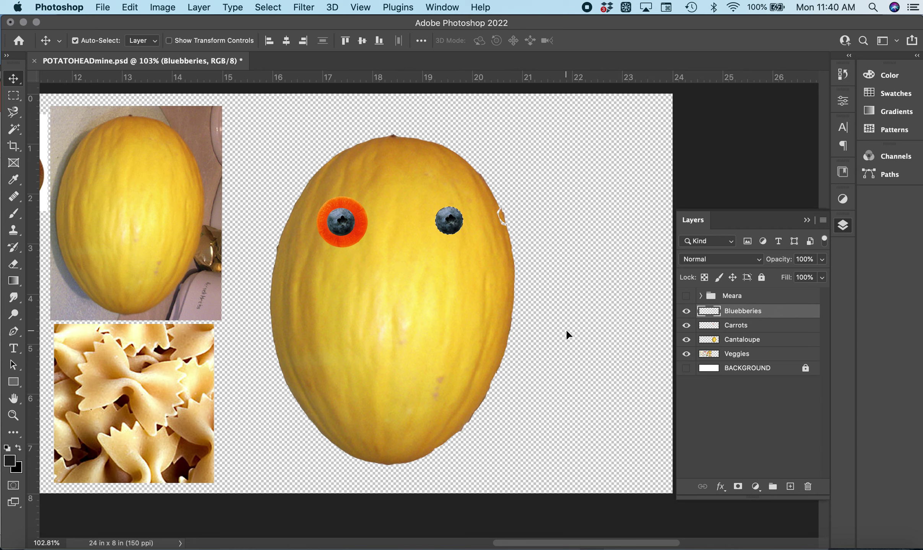
key(super)
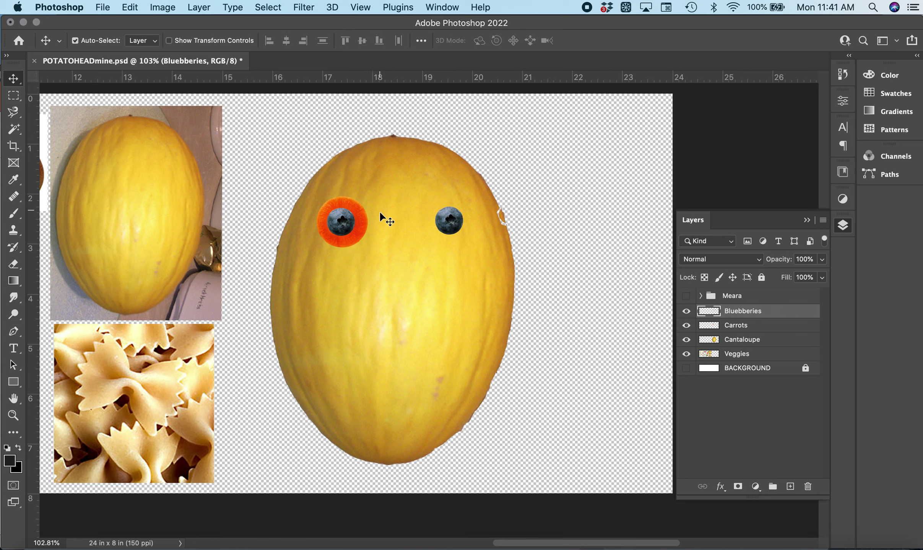
Step: Duplicate the carrot slice from the Carrots layer and place the copy centred behind the right blueberry
click(732, 325)
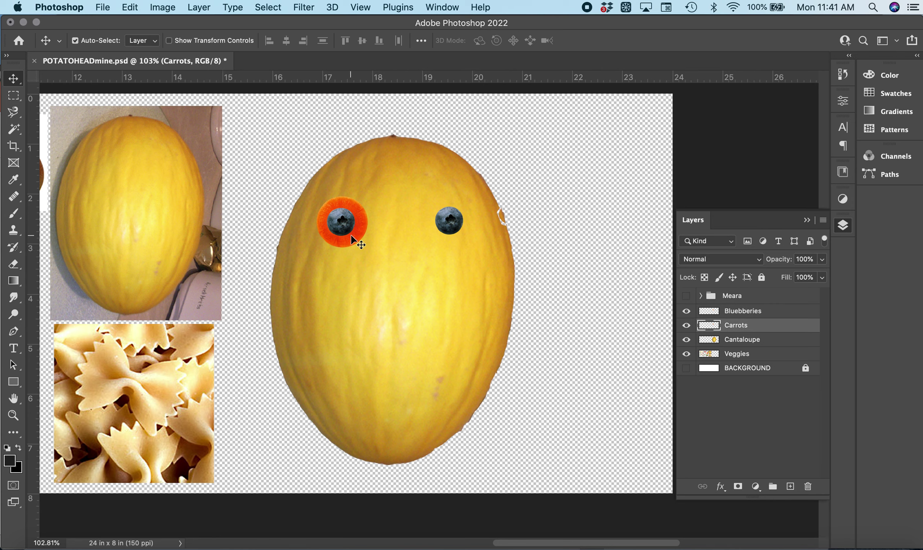
drag(355, 240, 460, 239)
click(569, 306)
Step: Try a rectangular marquee selection around the mushroom photo and deselect it
scroll(244, 357, left, 2)
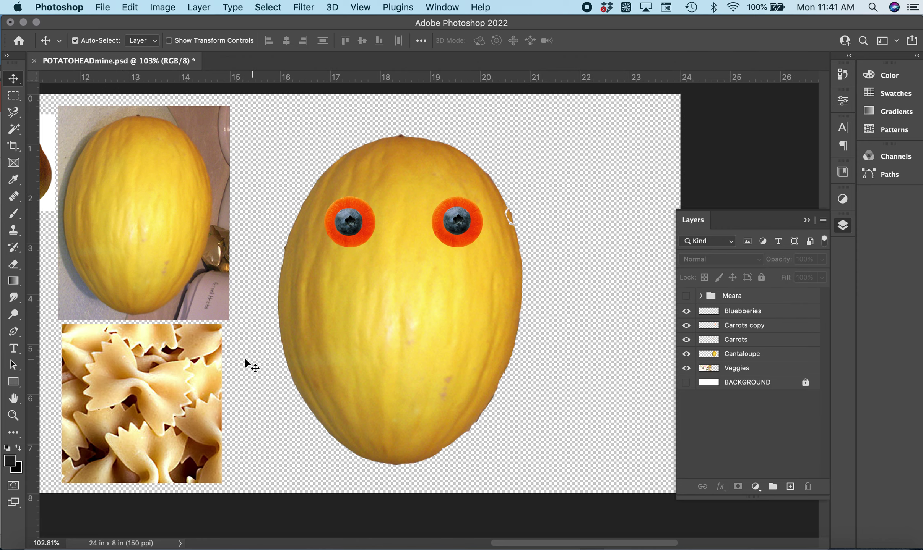
scroll(245, 360, left, 8)
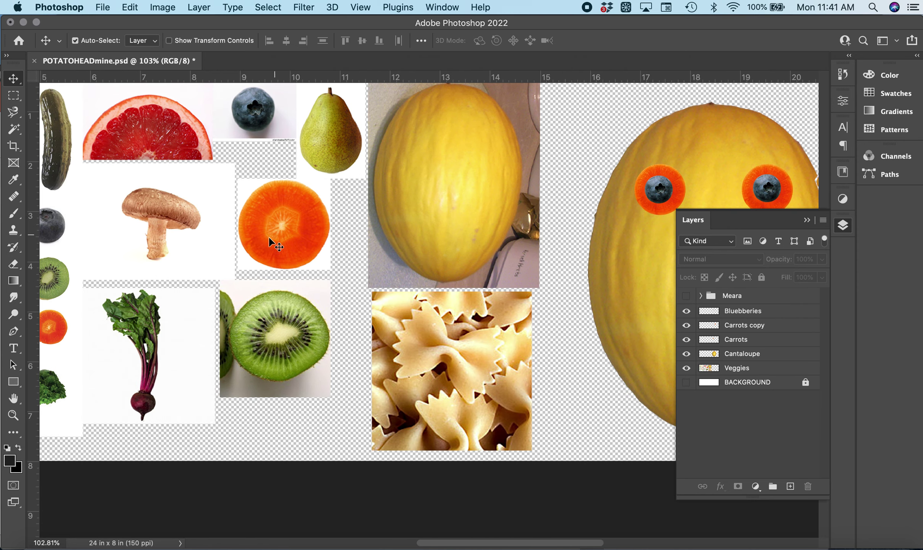
scroll(269, 239, left, 1)
scroll(260, 240, left, 3)
scroll(249, 239, up, 2)
key(m)
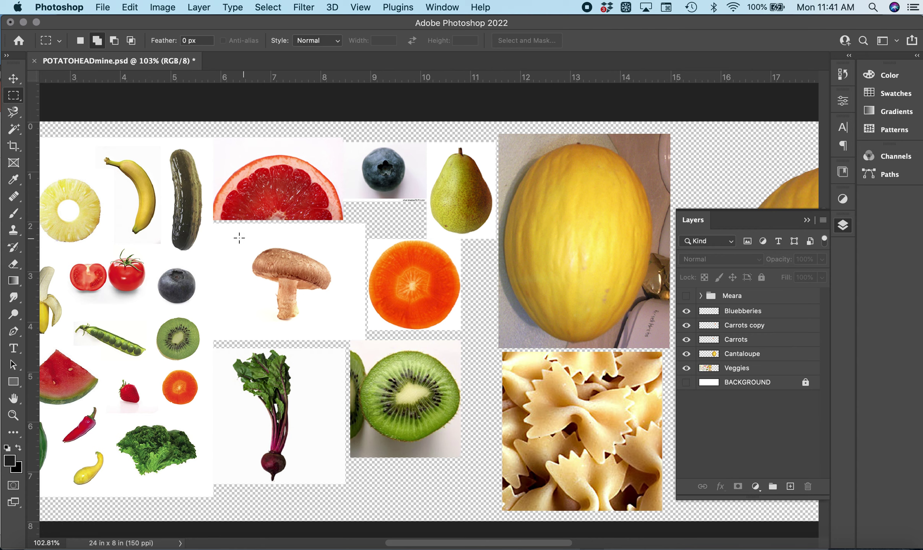
drag(237, 231, 341, 326)
key(super+d)
Step: Try to outline the pear with the freehand Lasso and deselect it
click(13, 115)
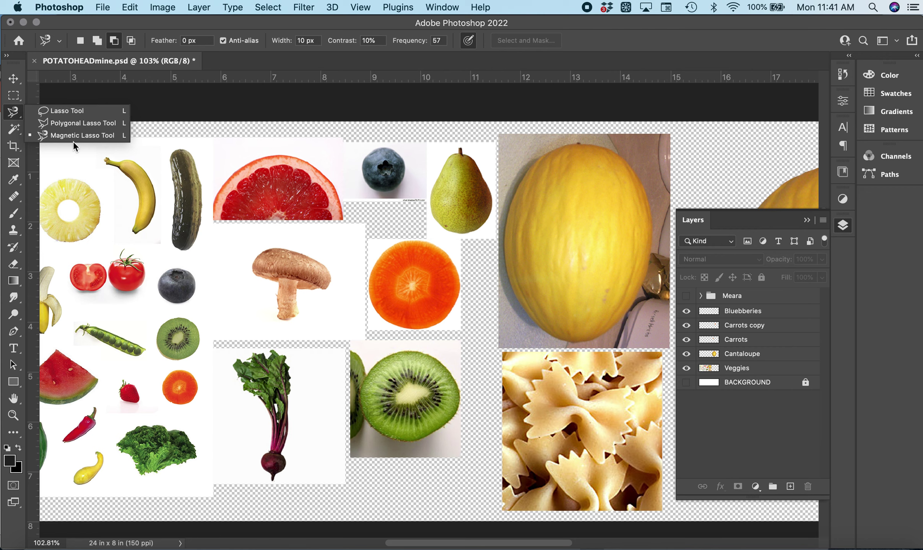
click(72, 112)
scroll(290, 306, left, 5)
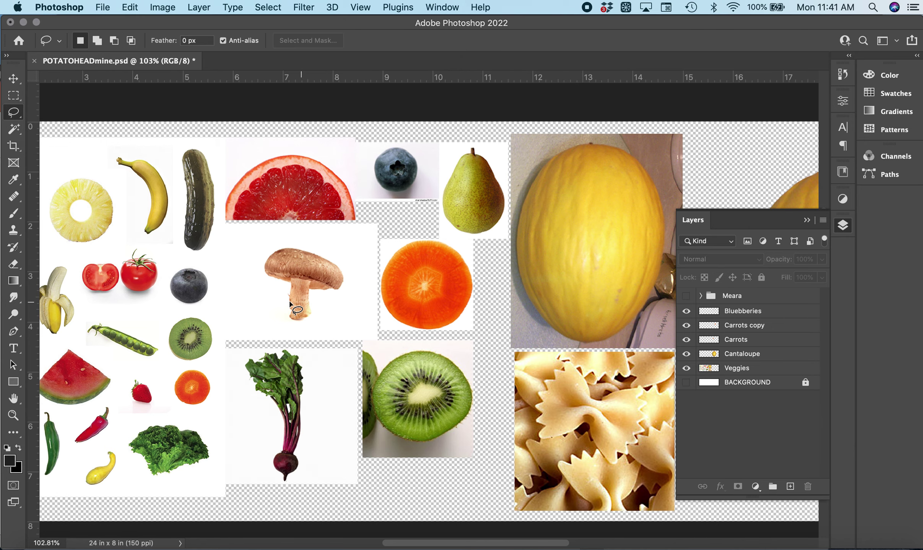
scroll(290, 306, right, 10)
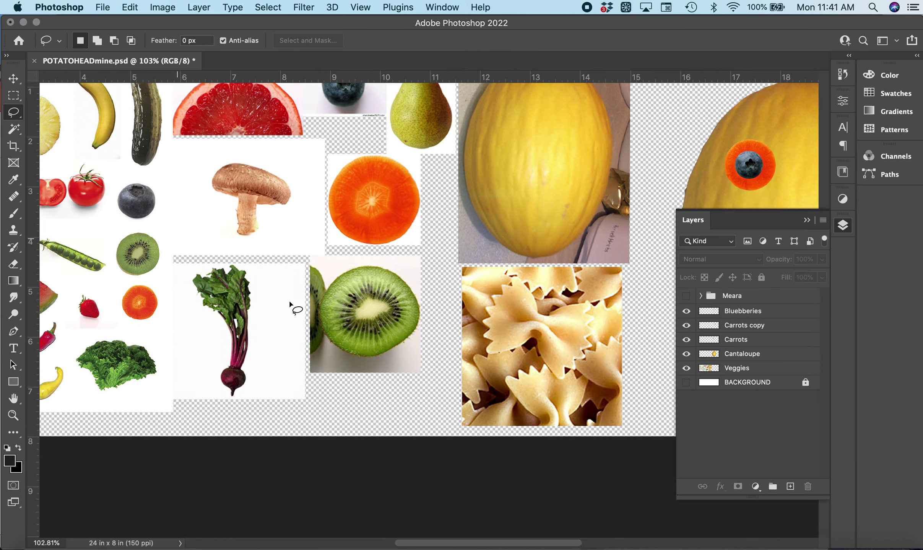
scroll(289, 306, left, 5)
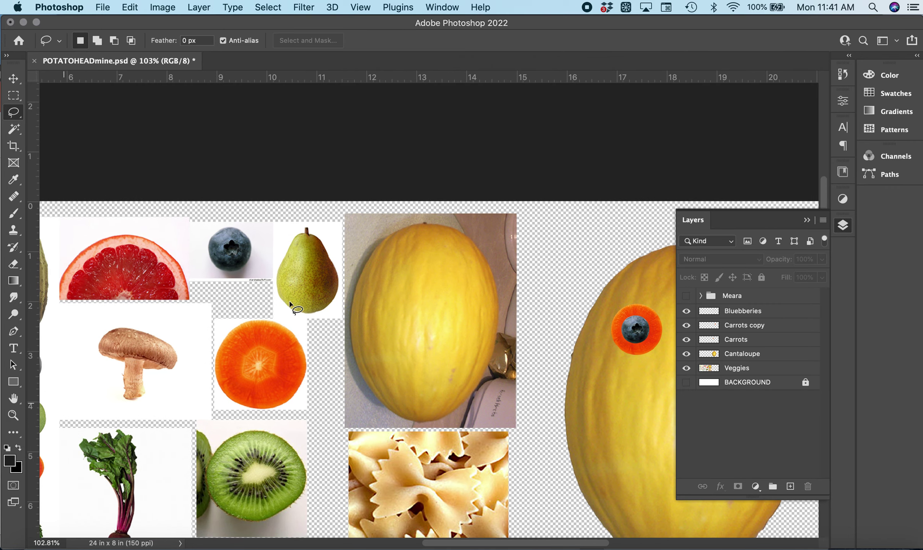
scroll(289, 305, left, 2)
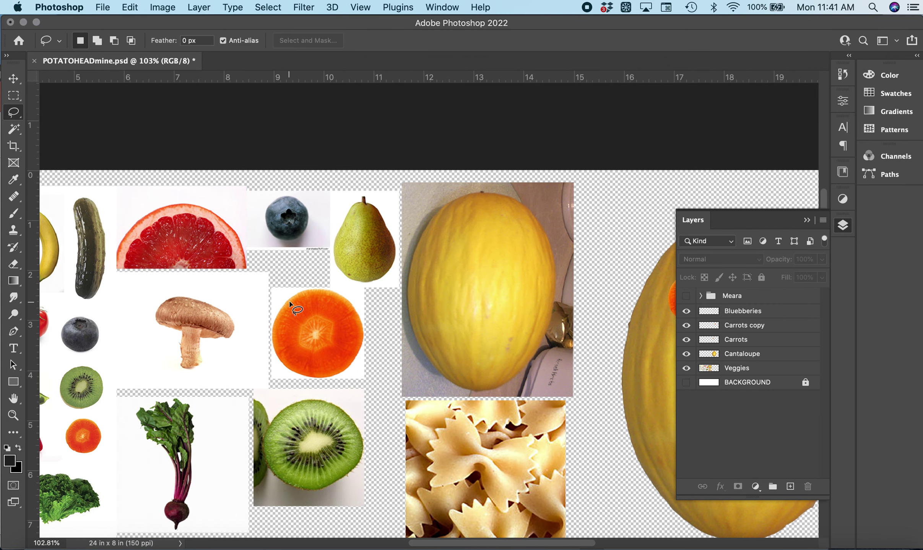
scroll(173, 263, left, 8)
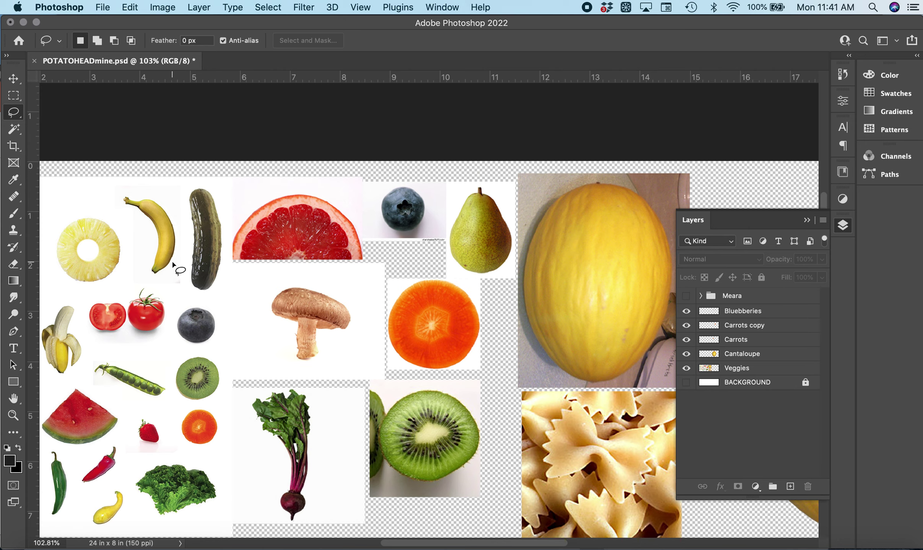
scroll(173, 264, right, 20)
scroll(173, 263, up, 4)
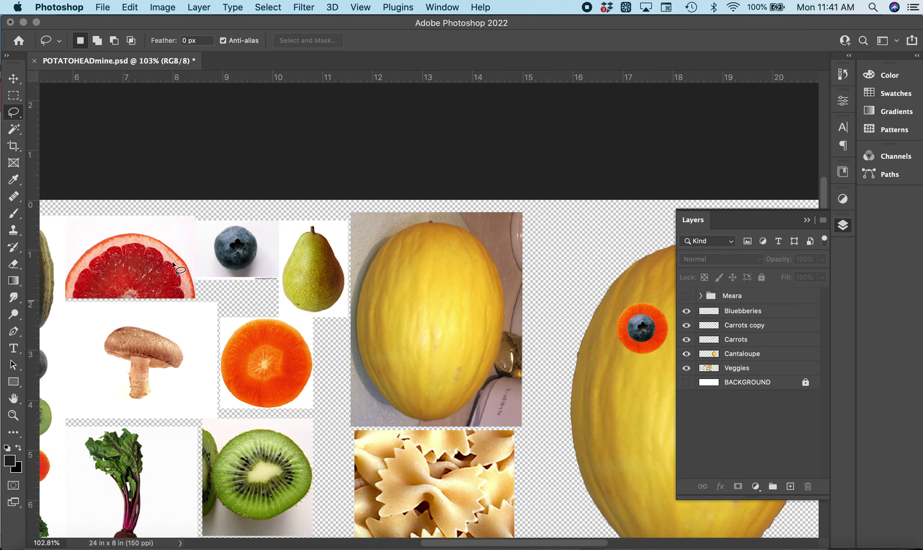
scroll(152, 283, up, 3)
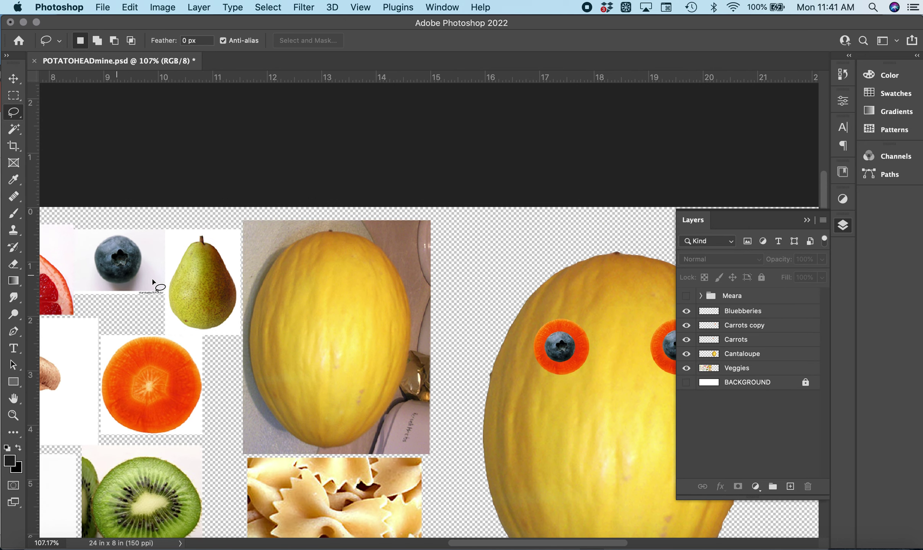
scroll(163, 280, left, 1)
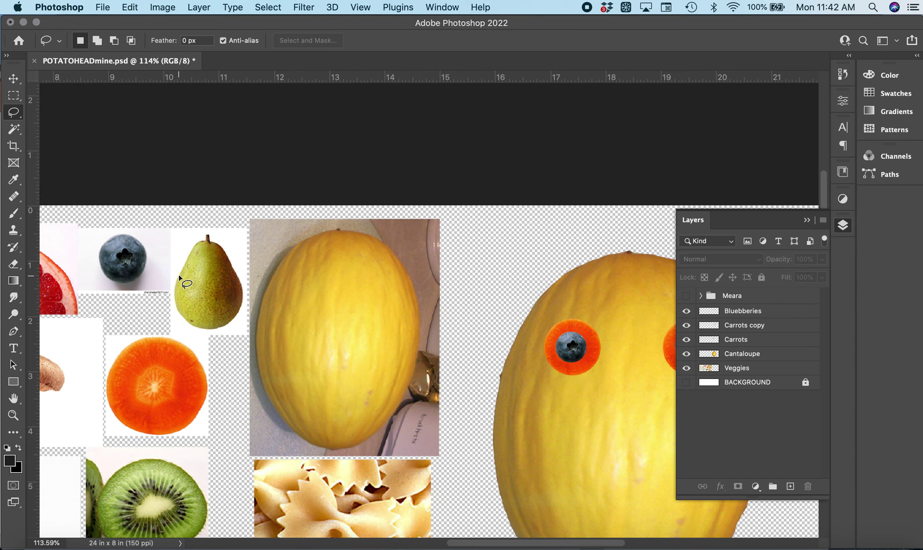
mouse_move(181, 273)
mouse_down()
mouse_move(204, 240)
mouse_move(227, 251)
mouse_move(243, 291)
mouse_move(239, 318)
mouse_move(216, 334)
mouse_move(194, 332)
mouse_move(180, 274)
mouse_up()
key(super+d)
scroll(192, 297, left, 8)
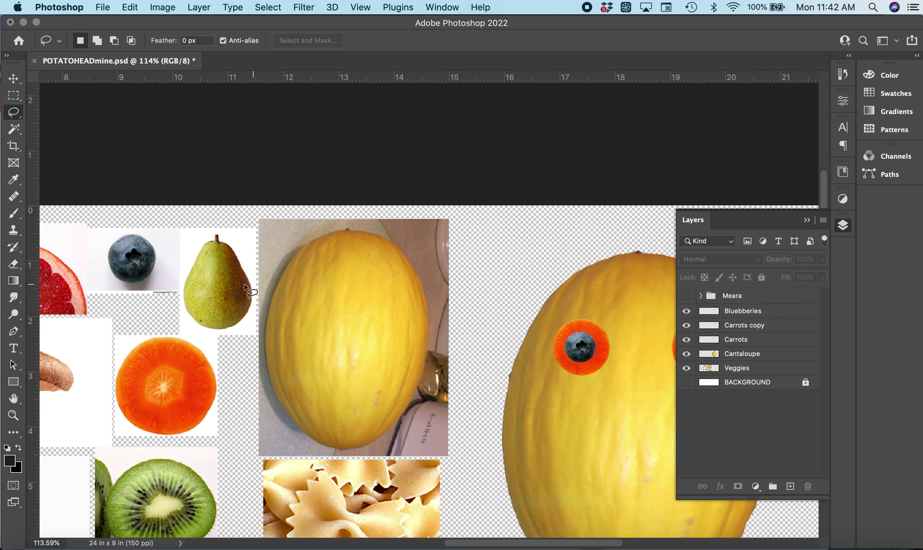
Step: Outline the pear on the Veggies layer with the Magnetic Lasso and copy it
scroll(249, 291, right, 6)
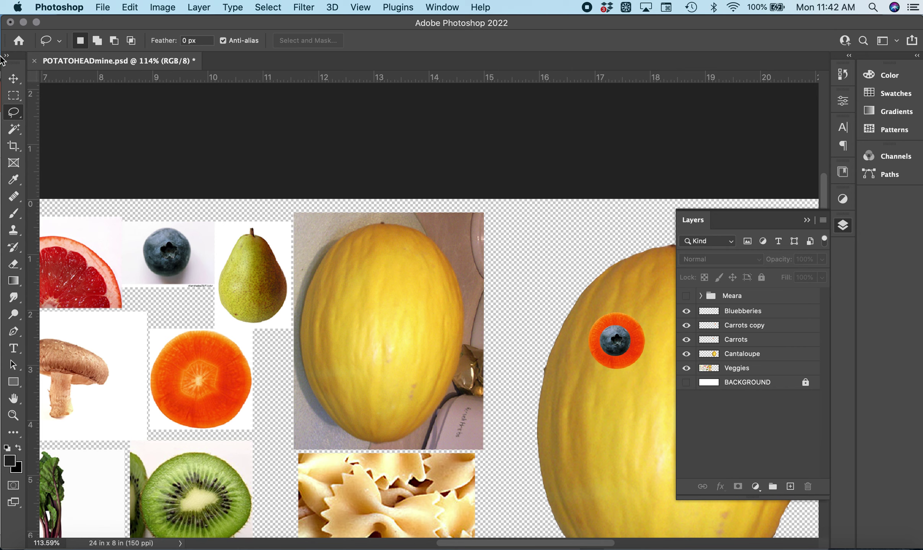
mouse_move(17, 123)
mouse_down()
mouse_move(49, 119)
mouse_move(50, 132)
mouse_up()
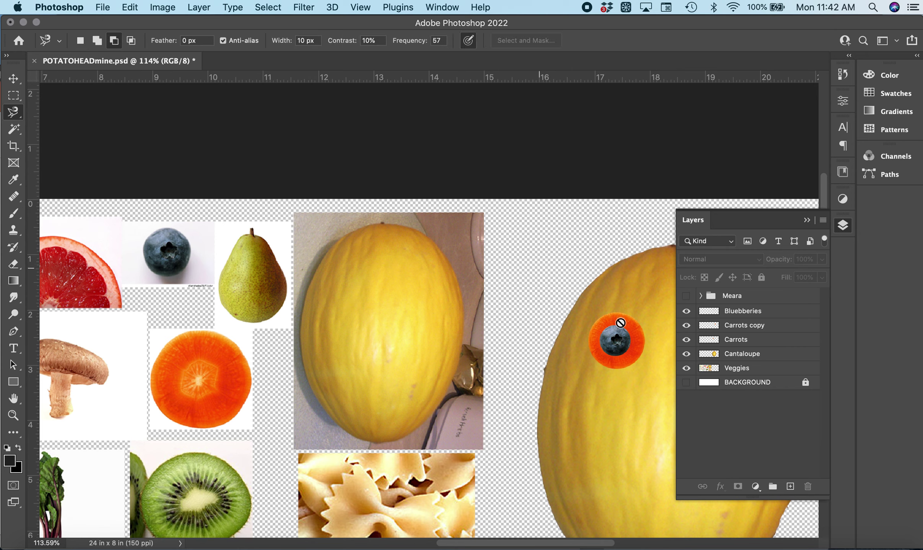
click(736, 369)
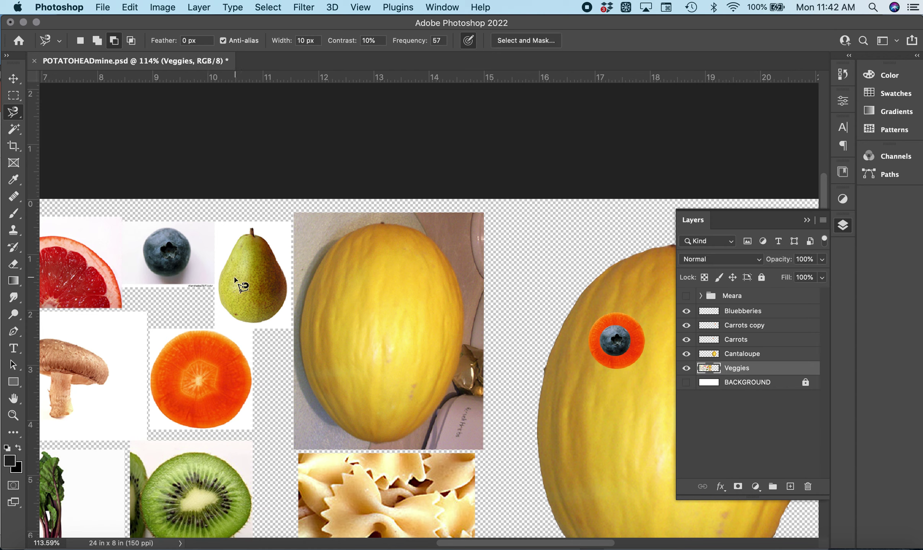
click(221, 270)
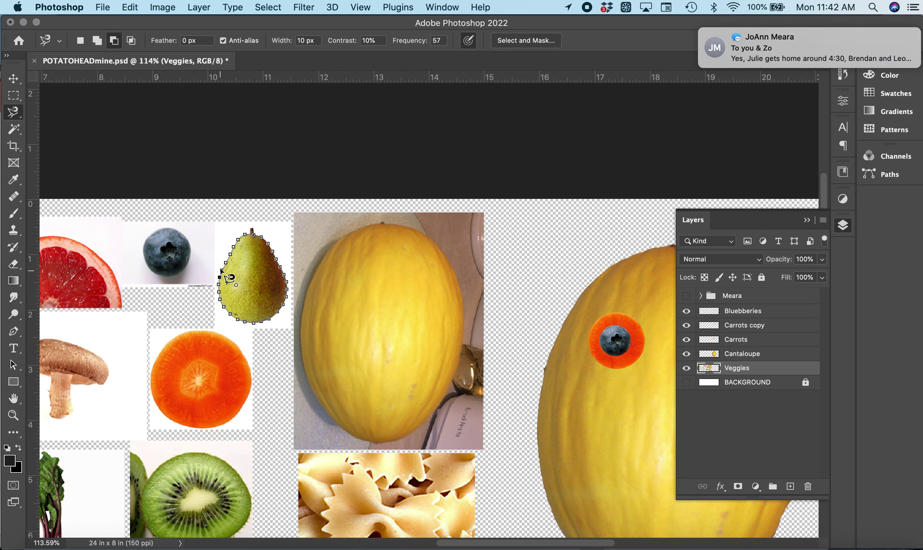
click(229, 278)
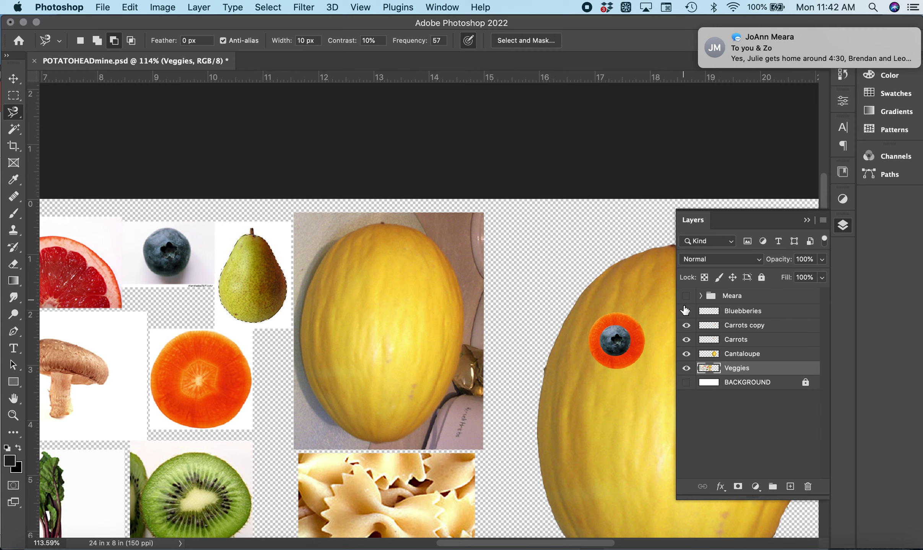
click(129, 8)
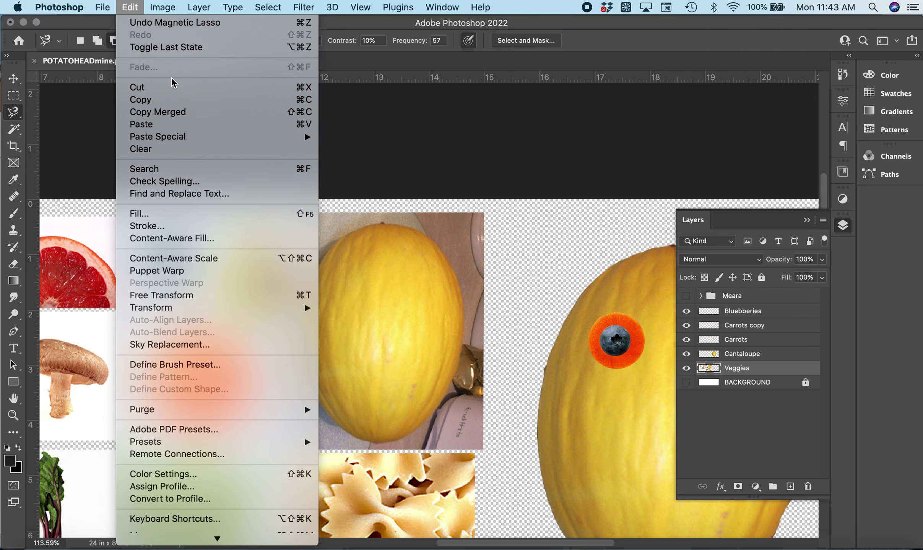
click(154, 101)
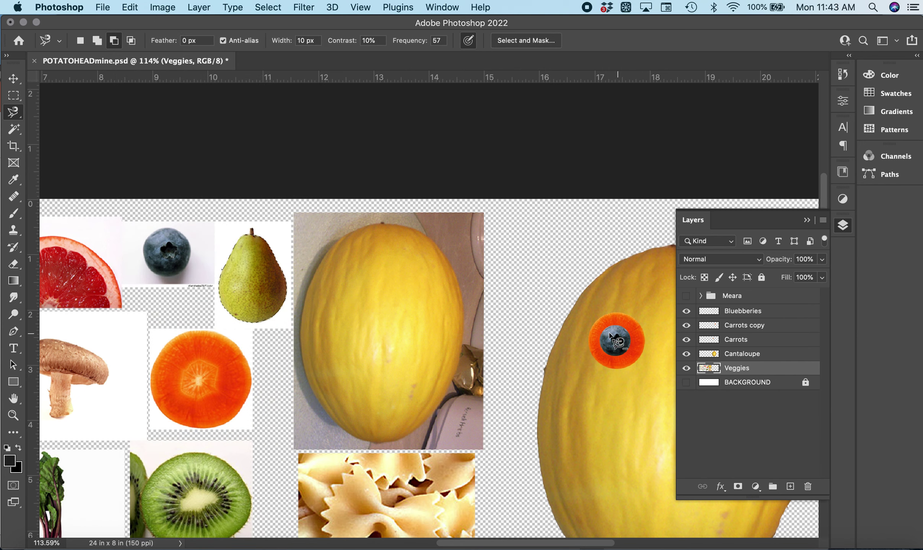
Step: Create a new layer above Veggies, paste the pear into it and move it onto the large melon below the left eye
click(790, 486)
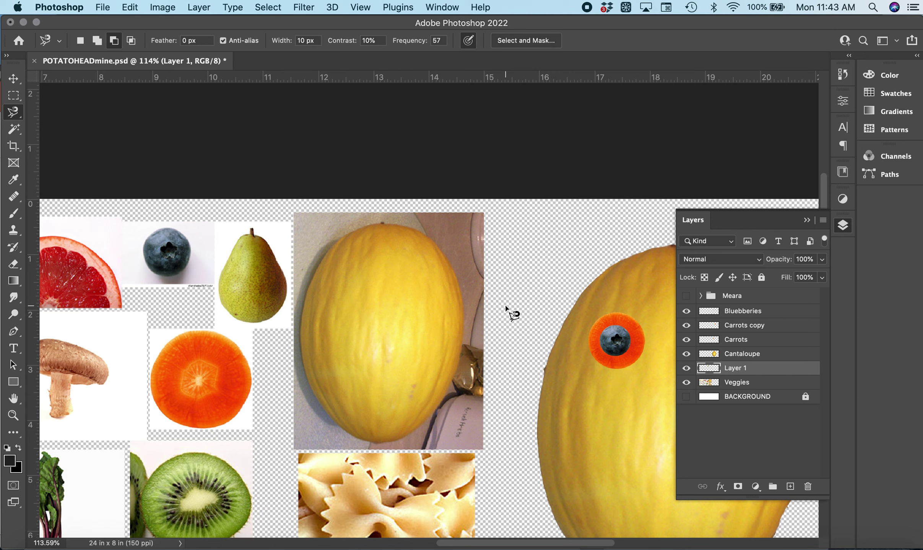
click(20, 79)
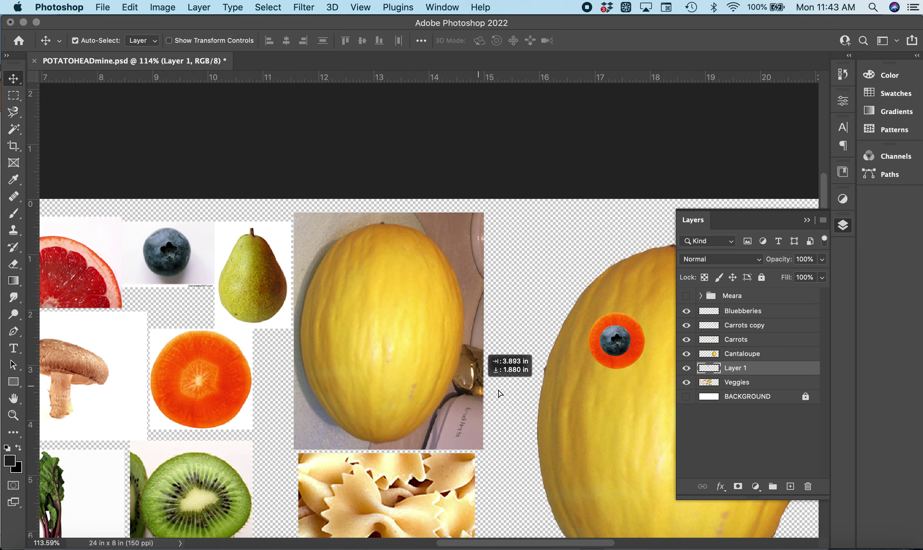
drag(499, 394, 501, 400)
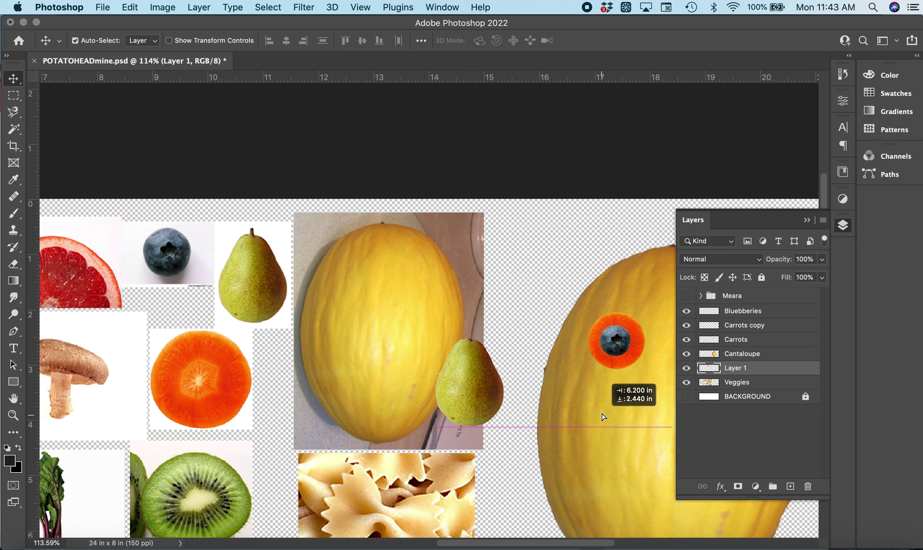
Step: Place the new pear layer above Cantaloupe and rename it Pear
drag(739, 373, 737, 350)
double_click(735, 354)
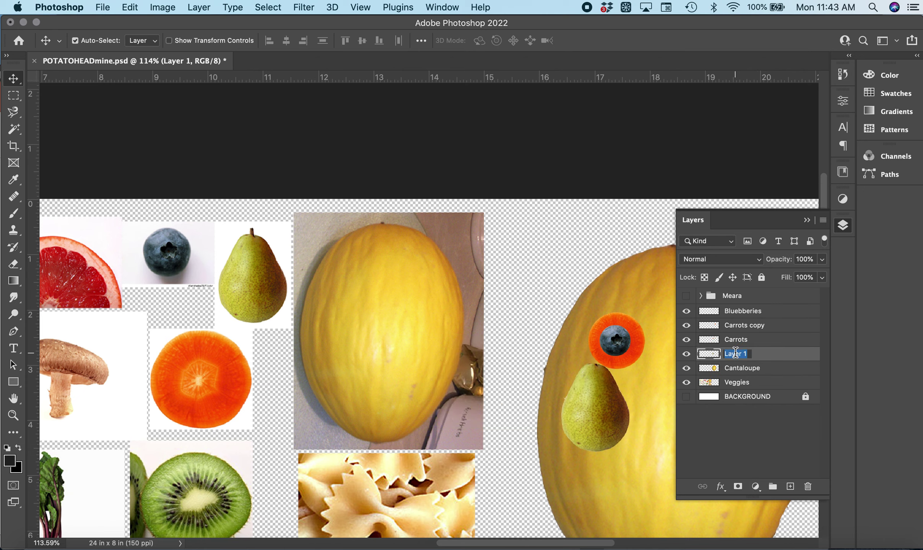
text(Pear)
key(Return)
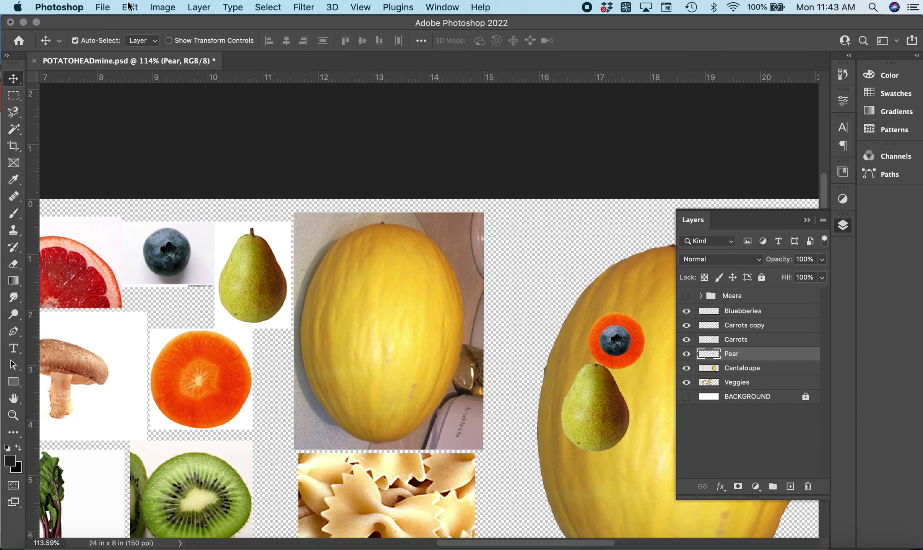
Step: Scale the pear to about 140% with Free Transform and place it between and just below the eyes as the nose
click(130, 7)
click(129, 7)
click(129, 7)
click(129, 7)
scroll(414, 267, down, 5)
scroll(414, 267, right, 5)
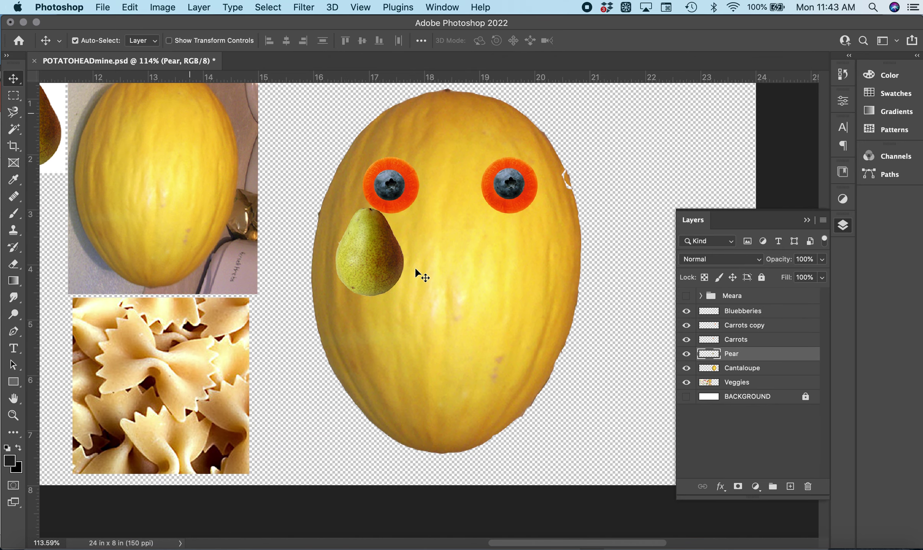
key(super+t)
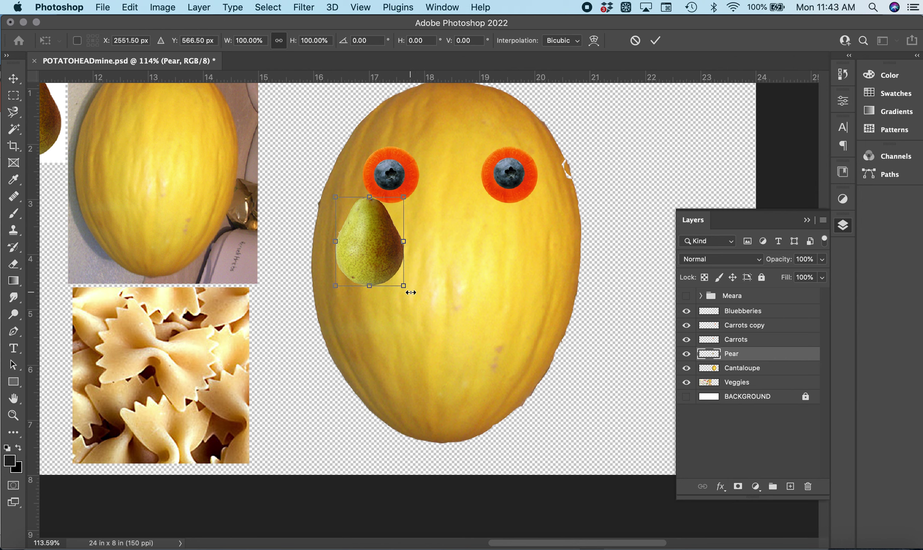
drag(403, 286, 453, 350)
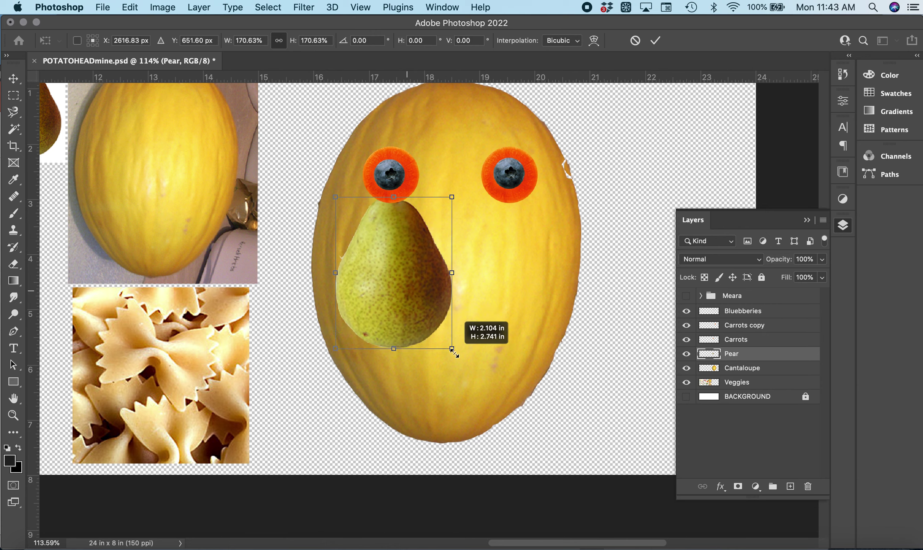
drag(398, 306, 456, 299)
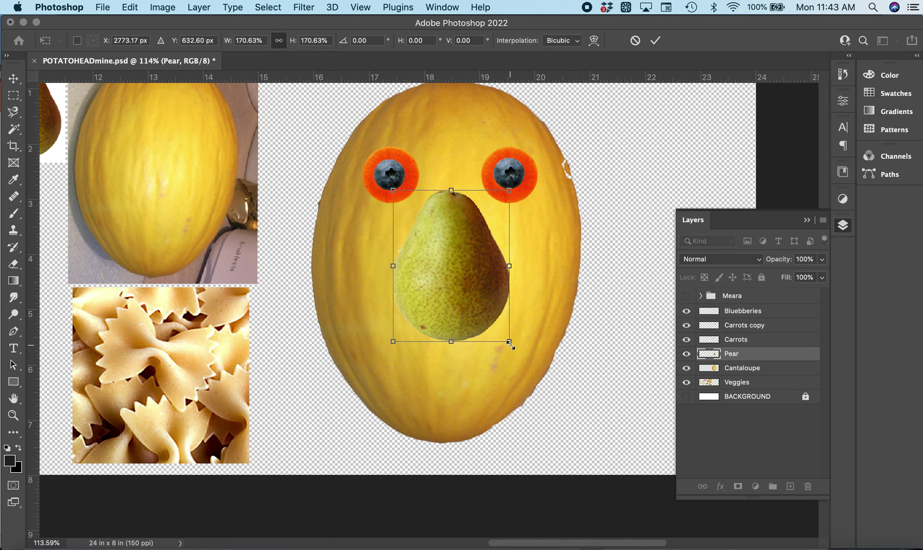
drag(510, 343, 501, 326)
drag(459, 301, 465, 297)
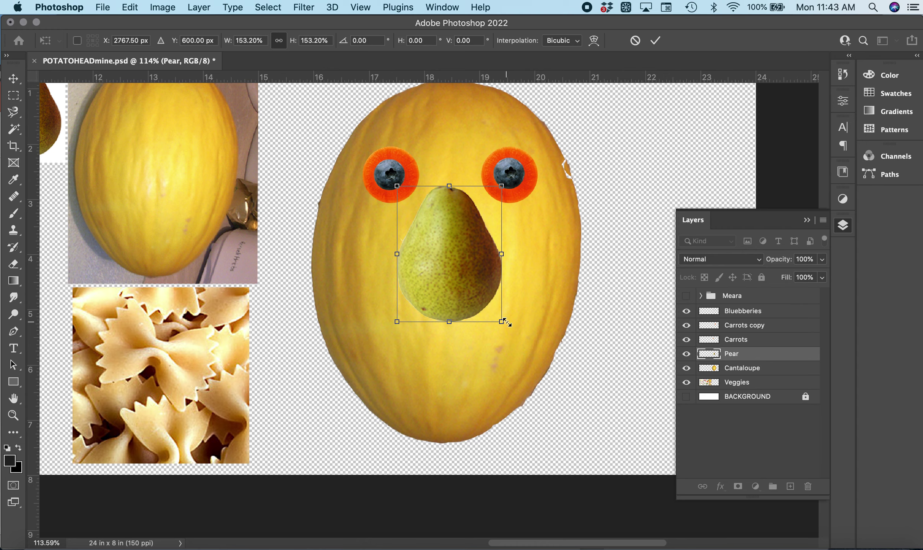
drag(504, 322, 494, 311)
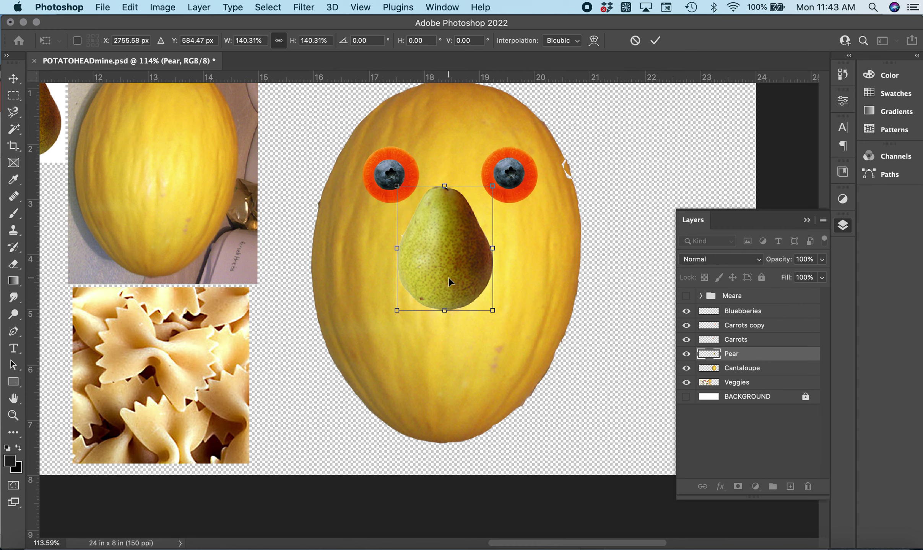
key(Return)
Step: Select the Veggies layer and switch to the Polygonal Lasso for cutting out the next piece
scroll(449, 281, left, 15)
scroll(448, 276, left, 10)
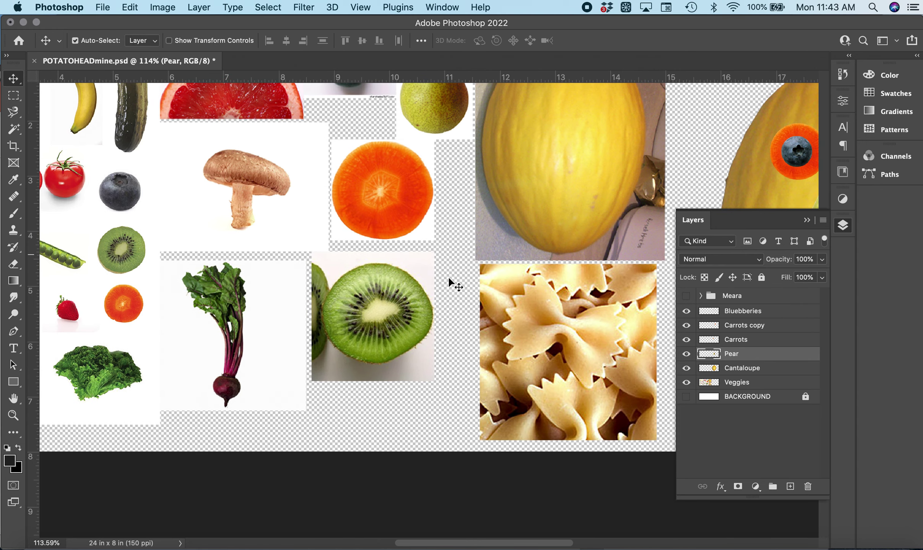
scroll(454, 202, up, 5)
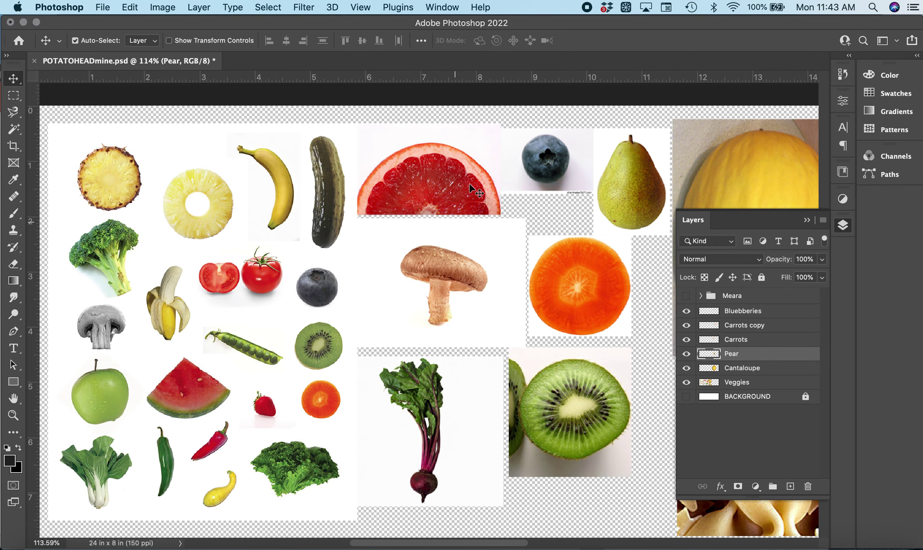
scroll(470, 185, up, 4)
scroll(469, 185, left, 2)
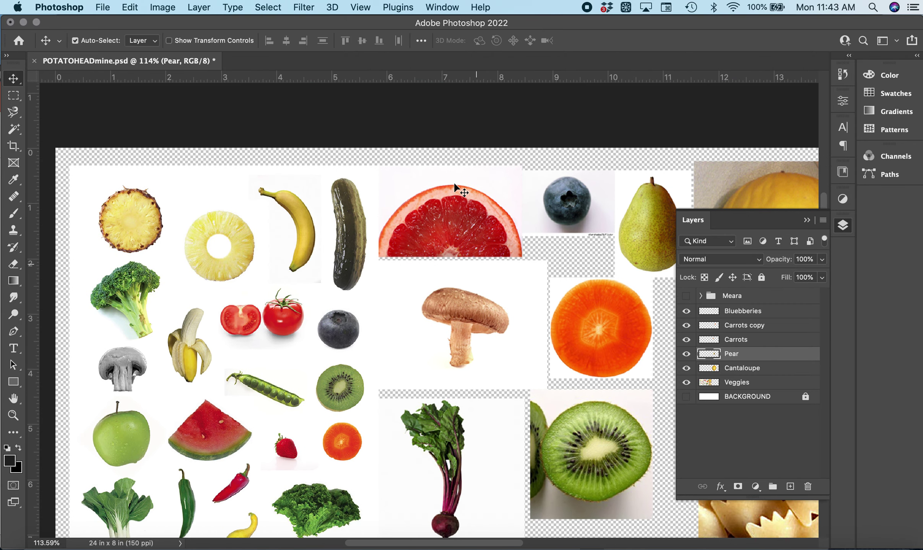
click(739, 371)
click(737, 383)
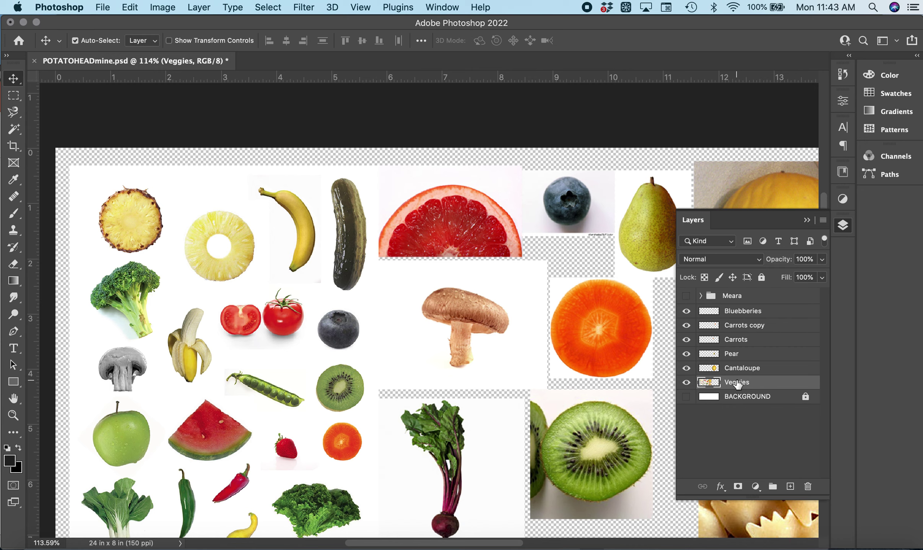
click(11, 111)
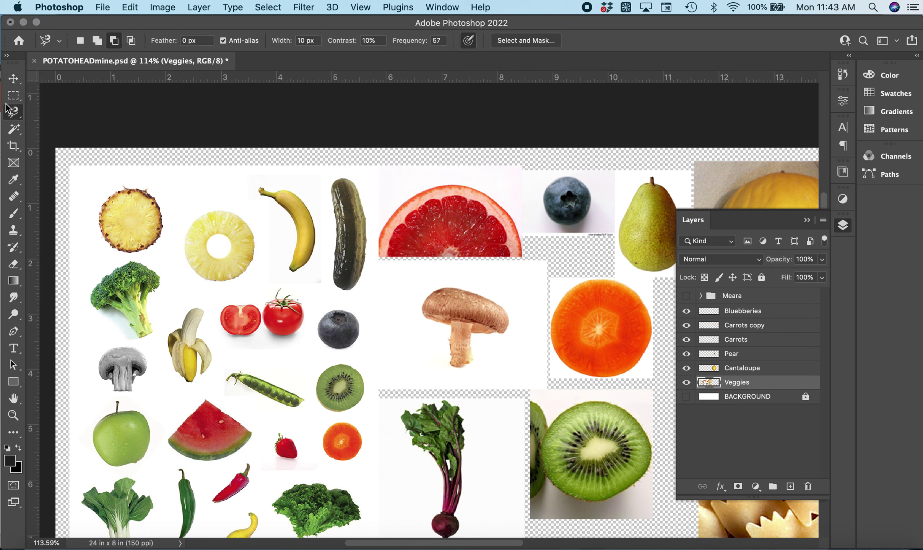
click(46, 126)
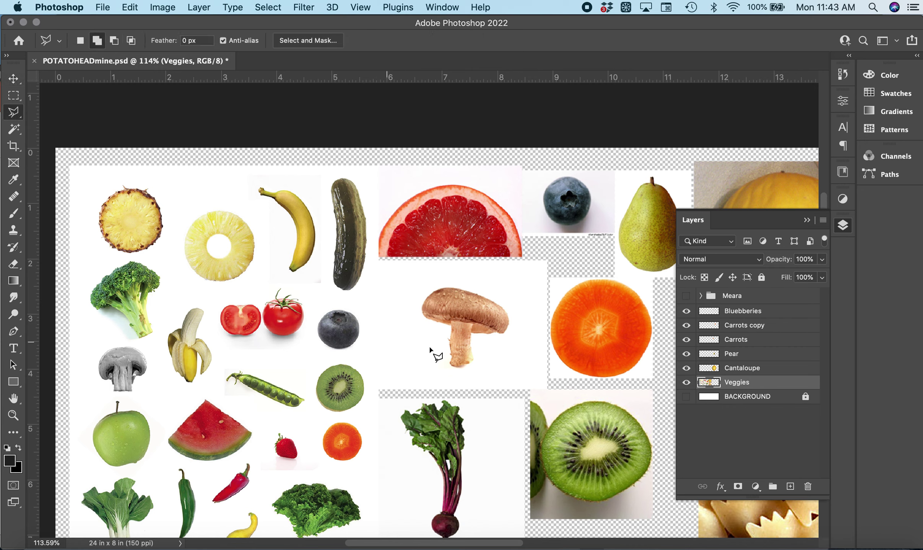
Step: Try the Polygonal Lasso by drawing an irregular straight-edged selection beside the brown mushroom and deselect it
click(388, 305)
click(369, 360)
click(439, 381)
click(423, 311)
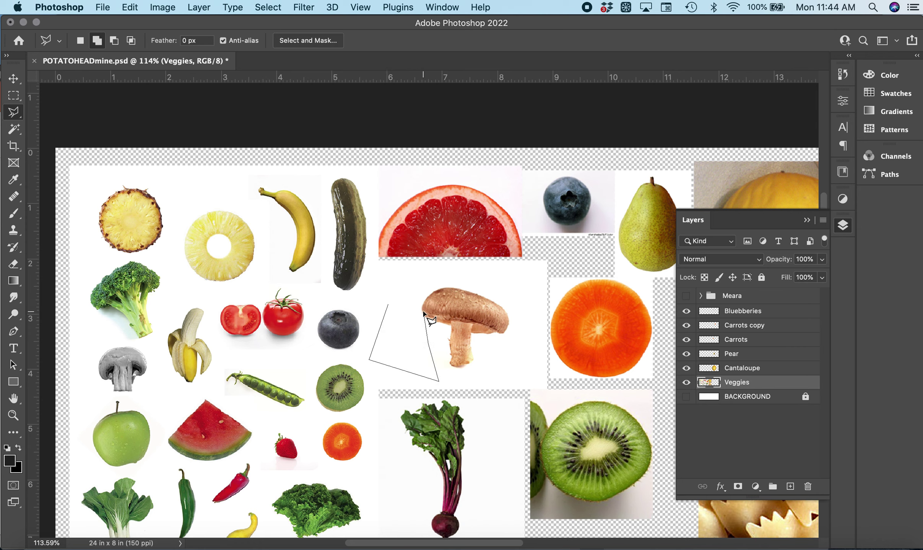
click(372, 272)
click(380, 295)
click(354, 314)
click(388, 306)
scroll(409, 299, up, 2)
scroll(406, 293, up, 3)
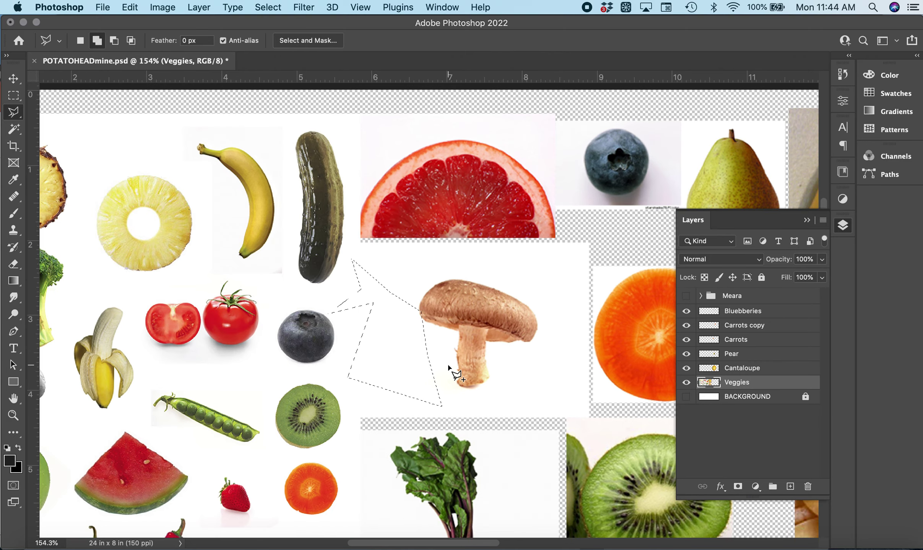
key(super+d)
Step: Outline the grapefruit half on the Veggies layer with the Polygonal Lasso and copy it
scroll(361, 234, up, 3)
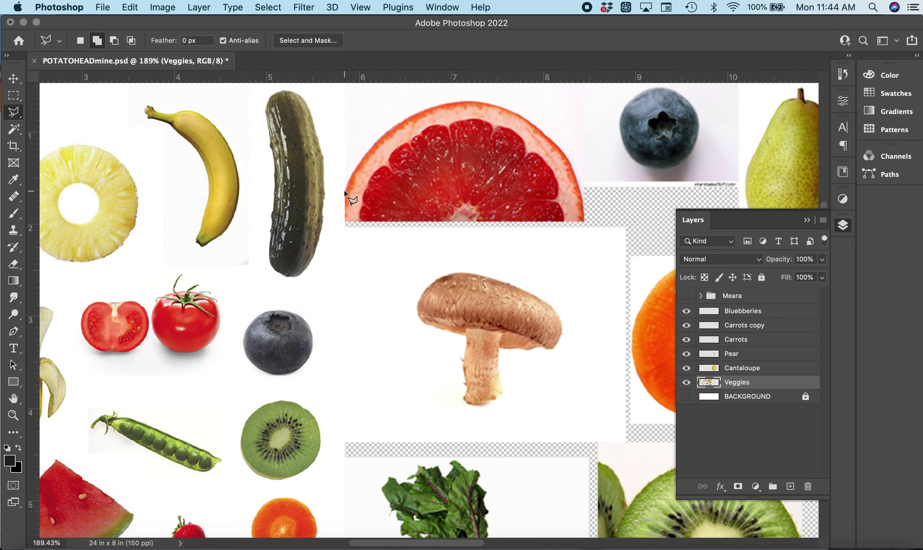
click(344, 192)
click(354, 170)
click(402, 122)
click(345, 191)
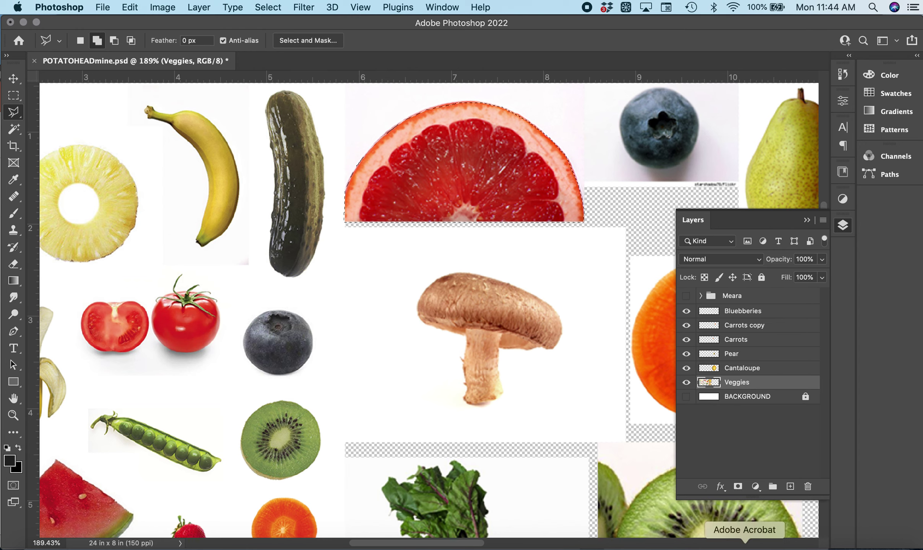
Step: Create a new layer, place it directly above Cantaloupe and rename it Grapefruit
click(790, 487)
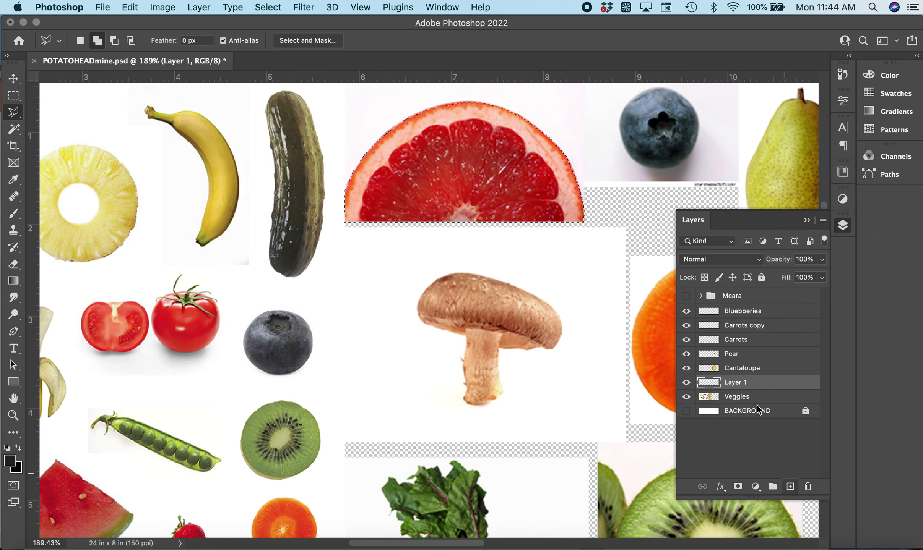
drag(739, 386, 730, 362)
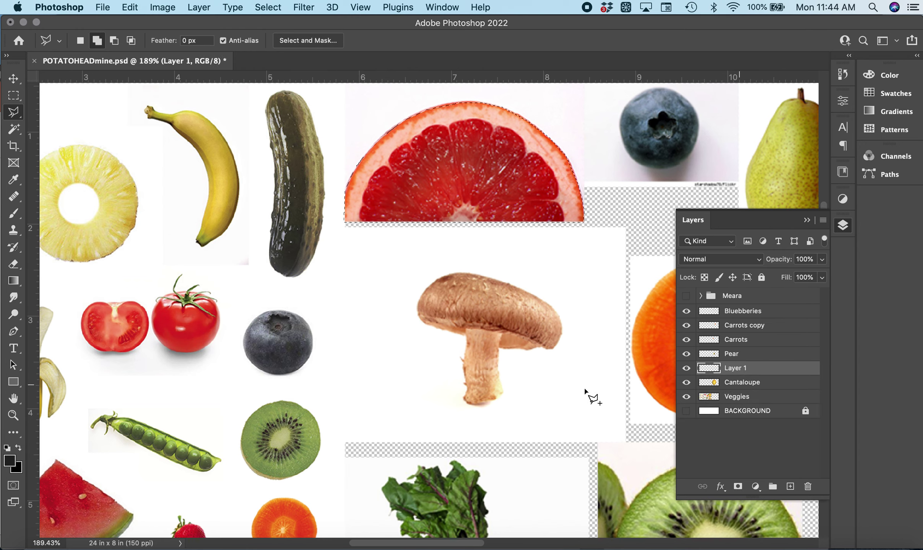
double_click(734, 368)
text(Grapefruit)
key(Return)
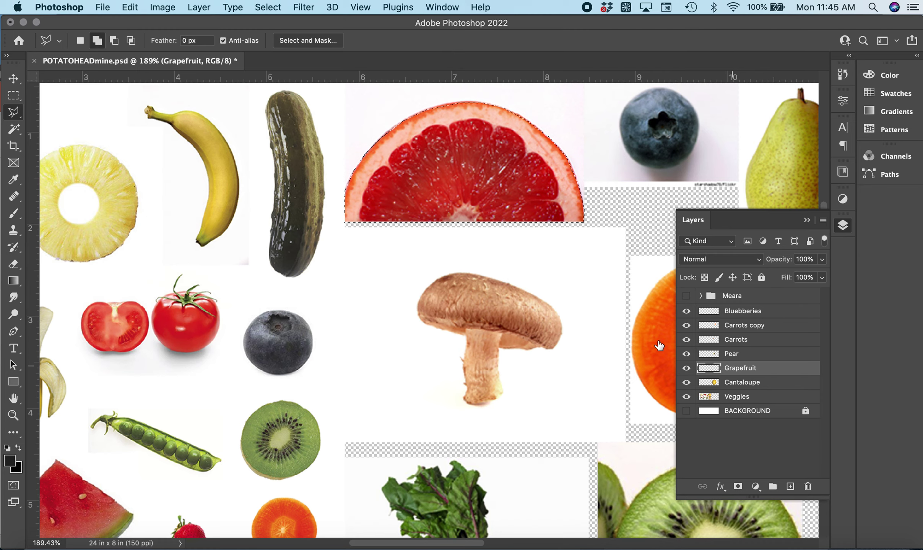
Step: Try to move the selected grapefruit half with the Move tool and undo the change
click(14, 79)
scroll(309, 358, right, 5)
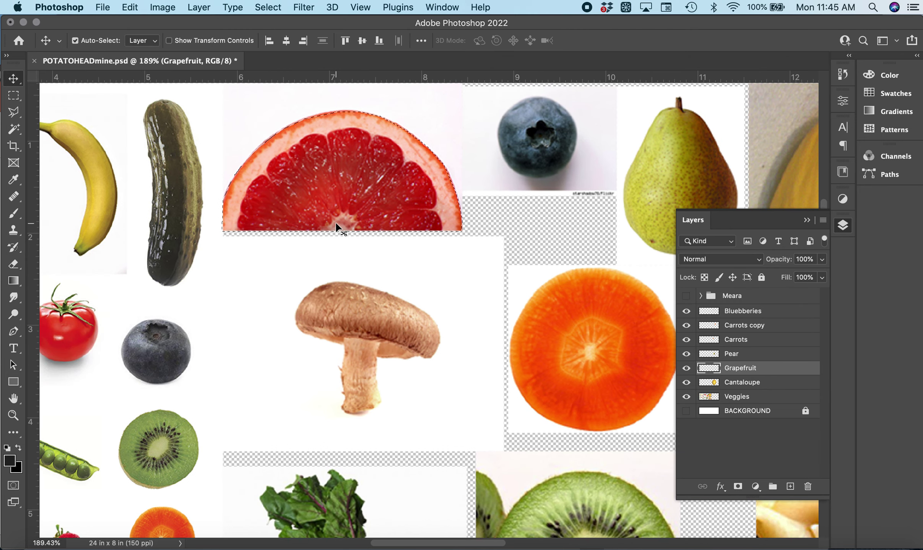
drag(360, 191, 584, 330)
key(super+z)
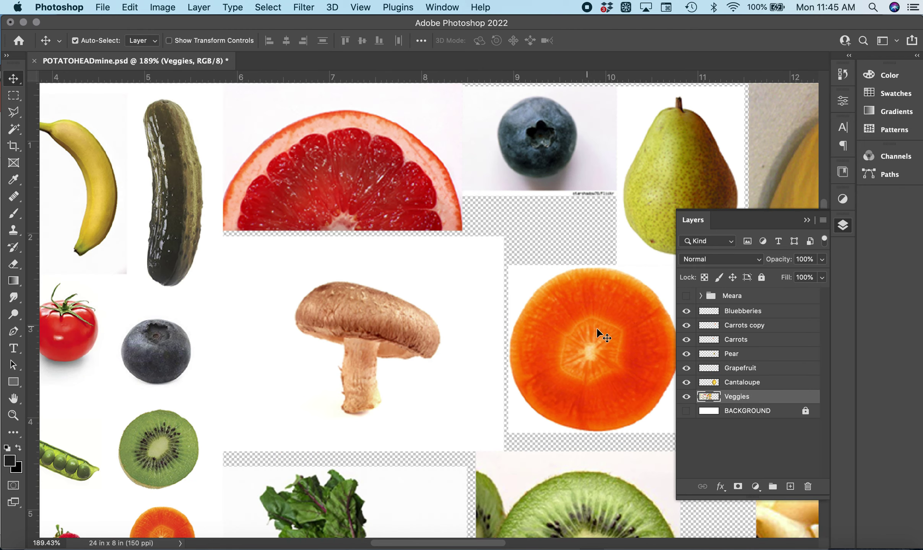
Step: Paste the copied grapefruit half into the Grapefruit layer and keep that layer active
click(747, 369)
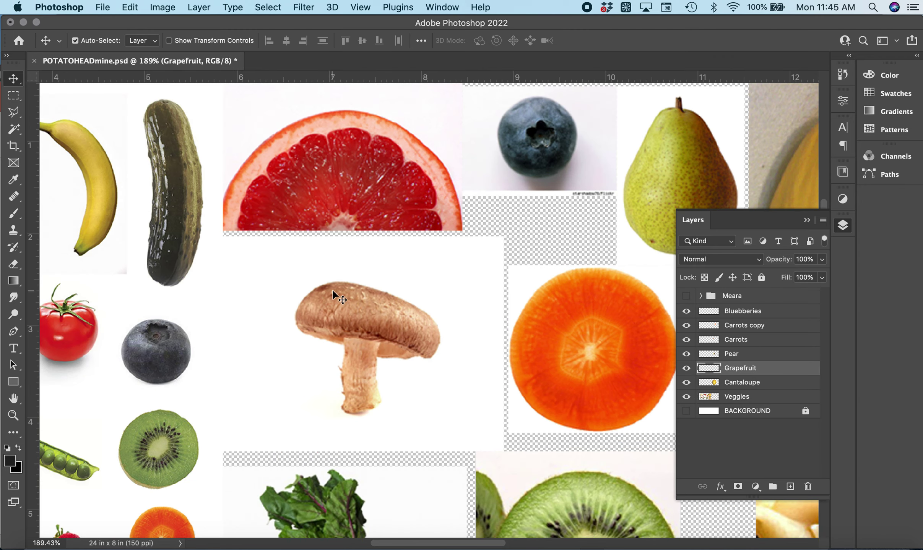
key(super+v)
scroll(418, 300, right, 1)
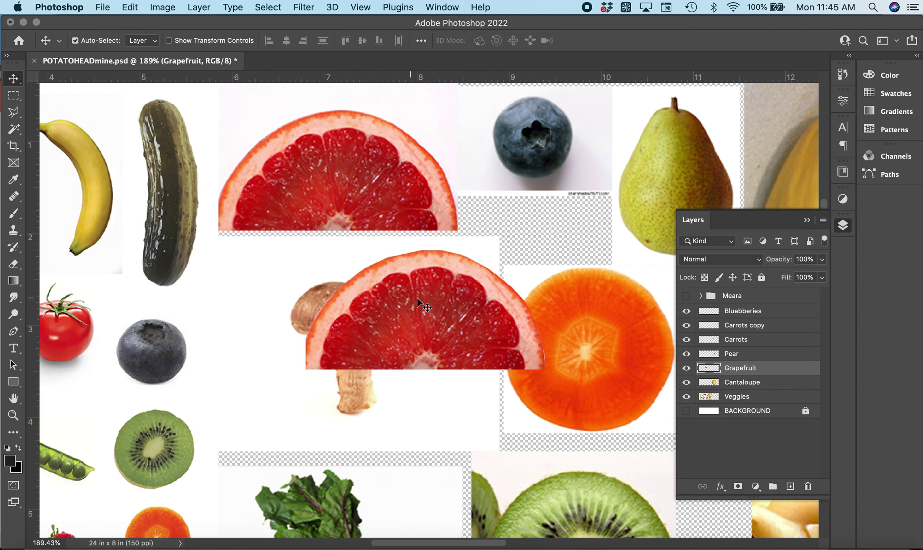
scroll(405, 312, right, 5)
scroll(583, 315, right, 1)
click(283, 342)
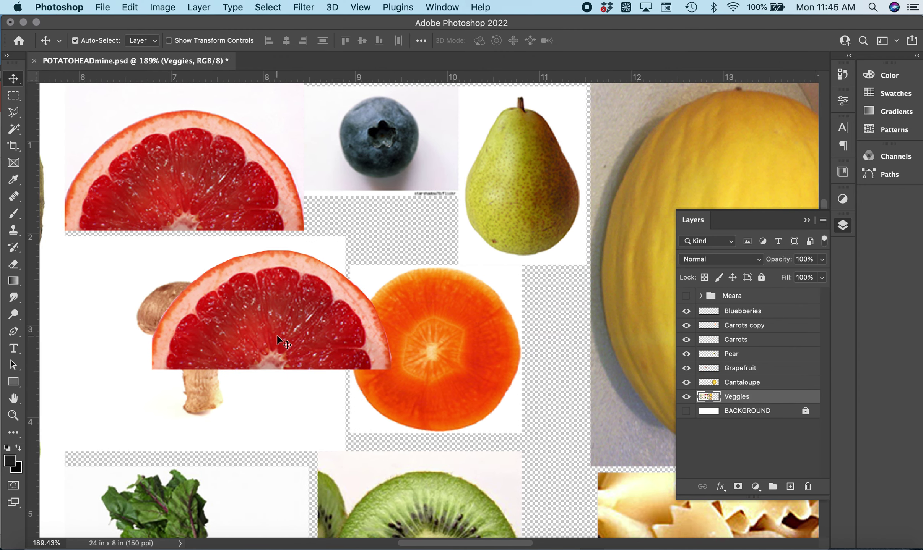
key(super+z)
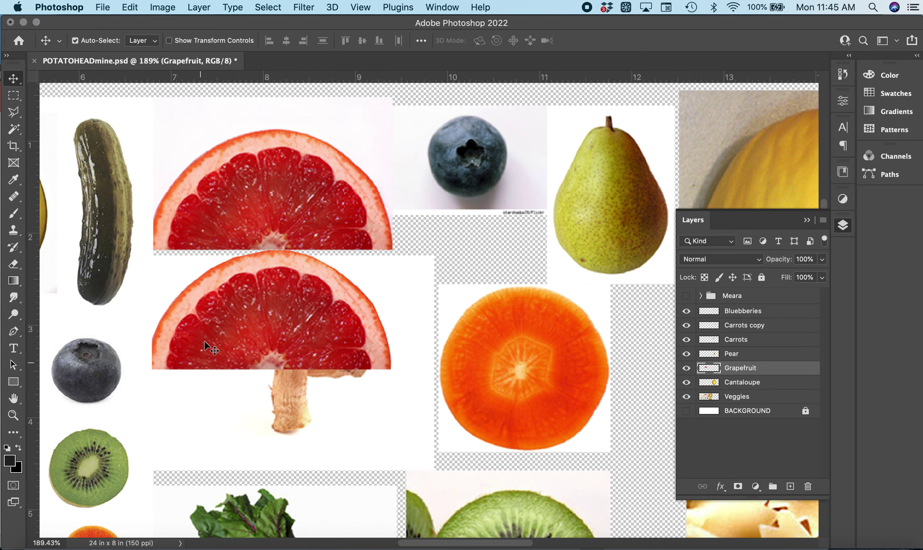
Step: Move the pasted grapefruit half onto the large melon, centred below the pear nose as the mouth
drag(213, 333, 536, 337)
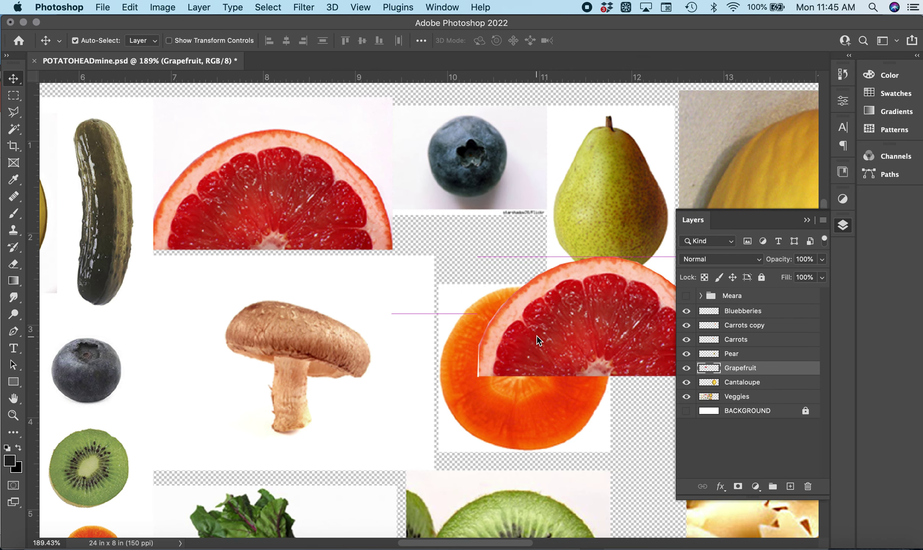
scroll(536, 337, right, 10)
scroll(485, 326, right, 3)
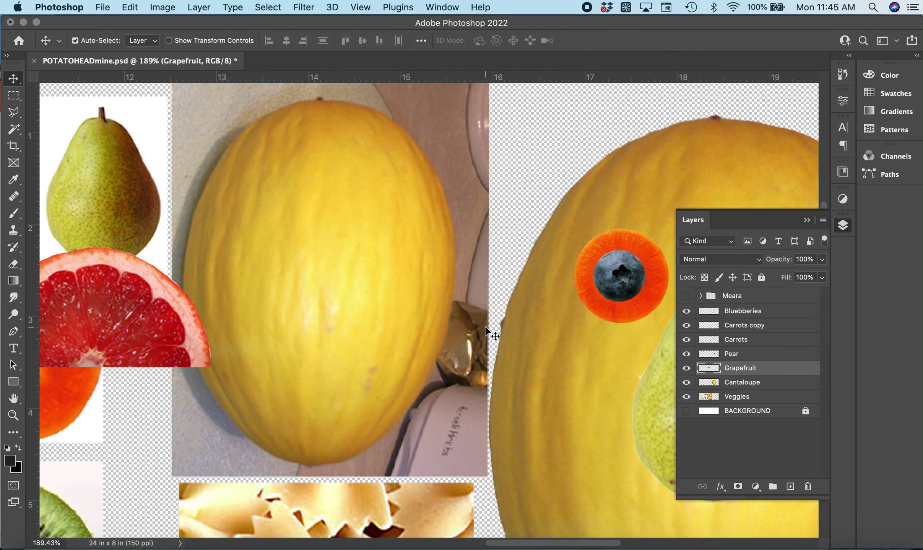
click(485, 326)
scroll(485, 326, down, 3)
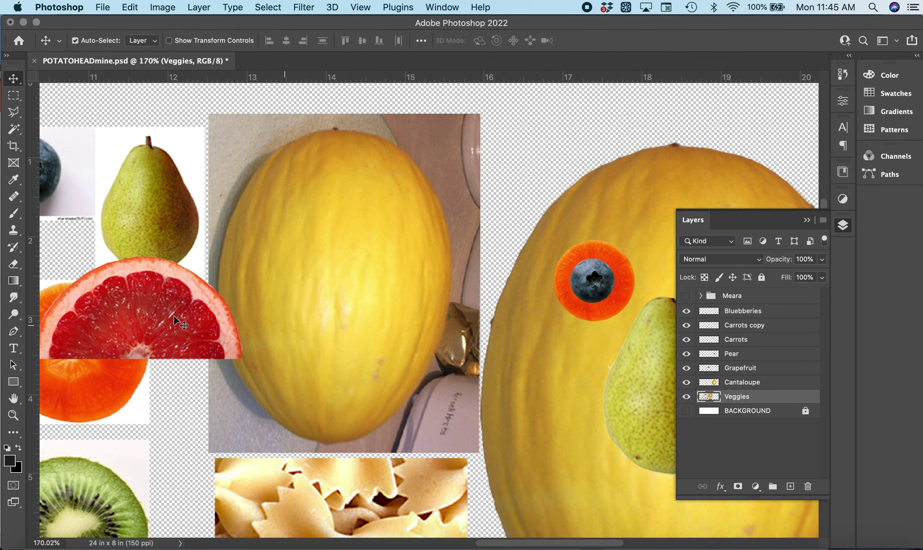
scroll(175, 321, down, 2)
drag(175, 321, 603, 505)
scroll(454, 481, right, 2)
scroll(454, 479, right, 10)
scroll(455, 479, down, 2)
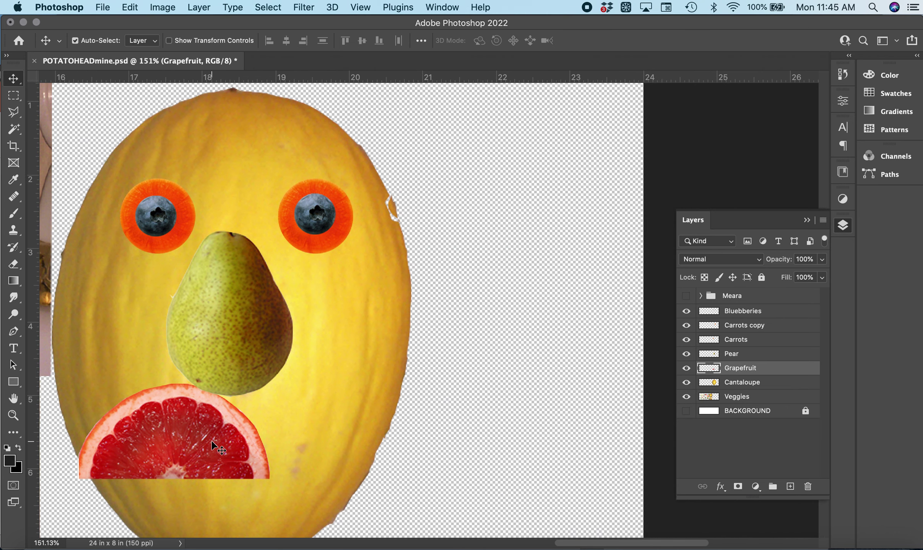
drag(212, 442, 239, 457)
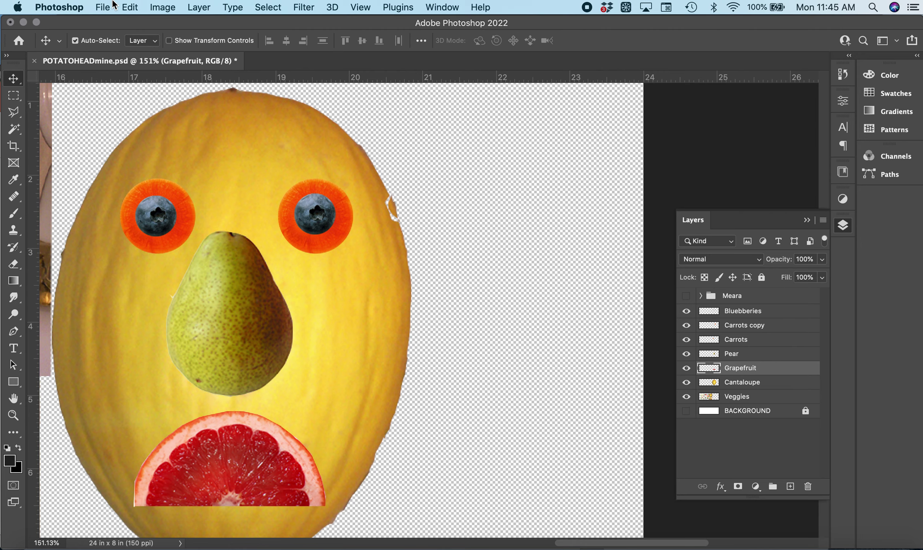
Step: Rotate the grapefruit half 180° with Free Transform so its flat edge faces up like a smile
click(127, 7)
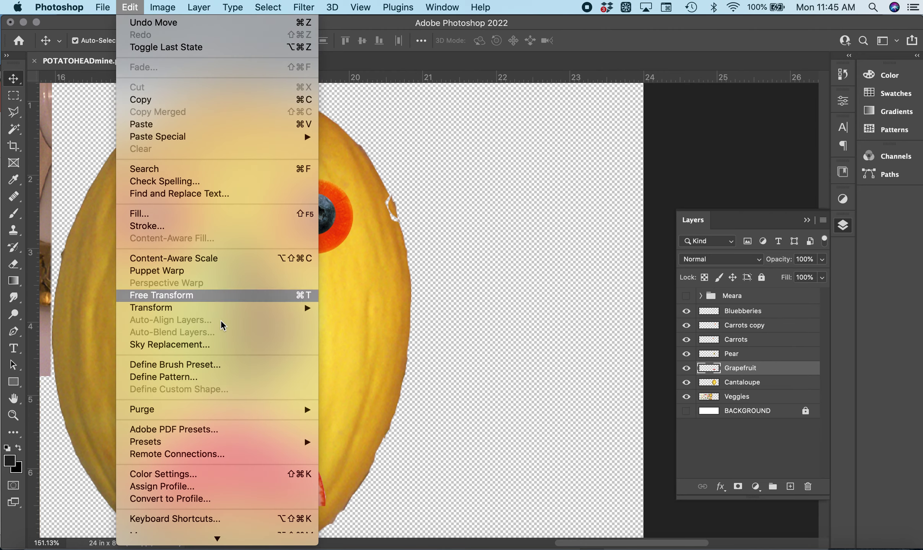
mouse_move(266, 303)
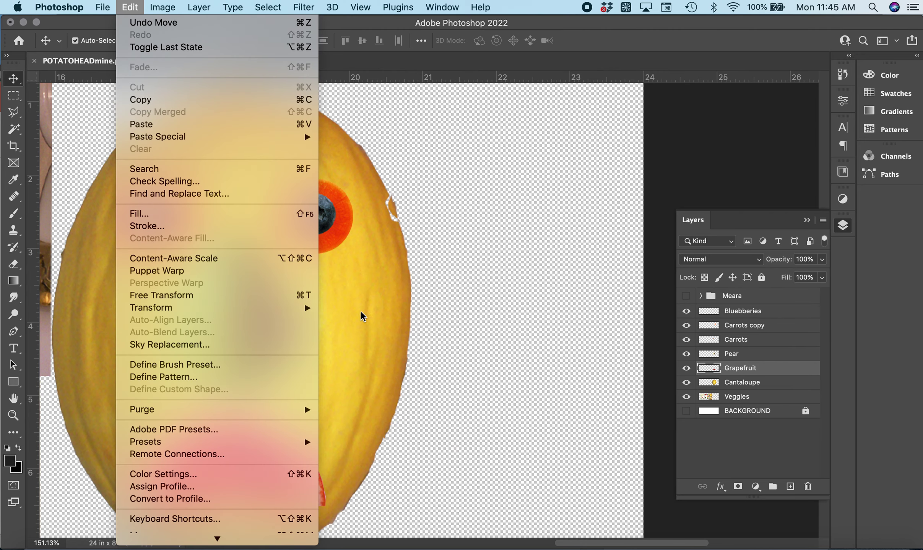
click(368, 316)
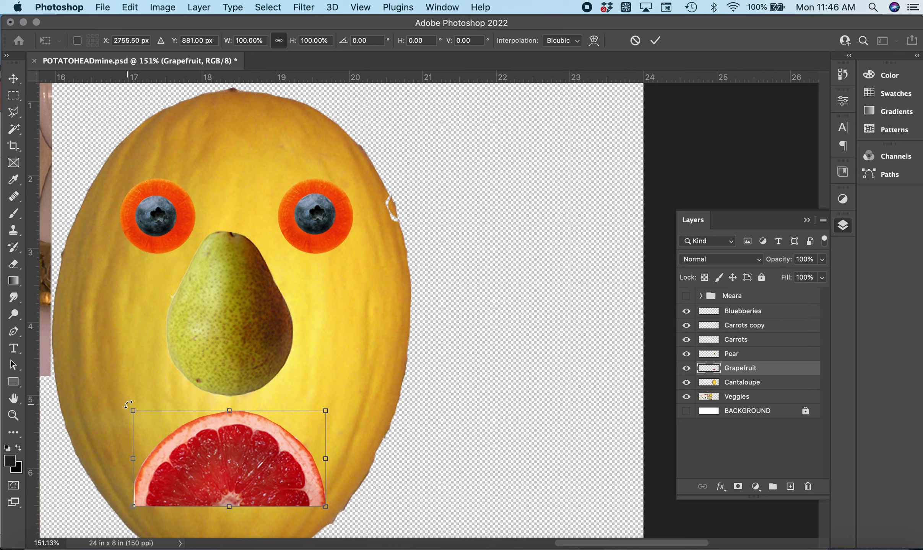
drag(153, 388, 324, 507)
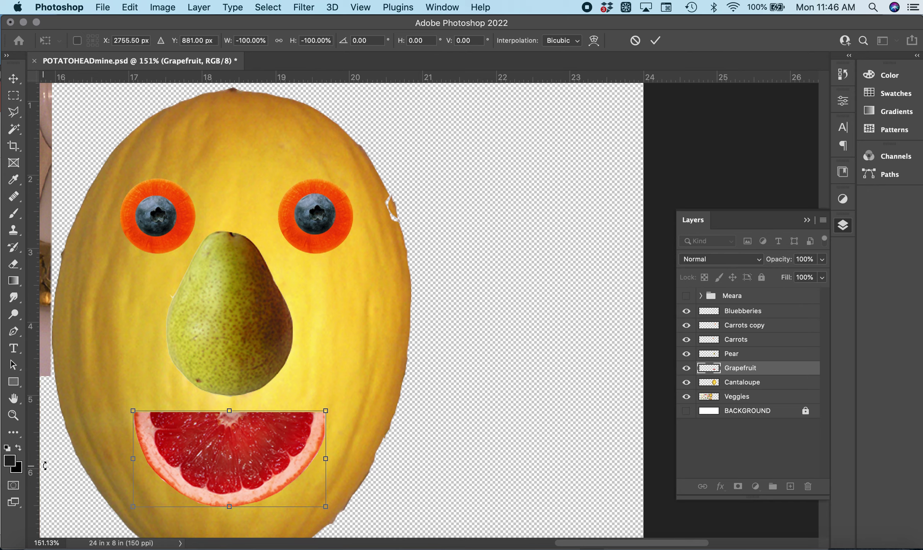
key(Return)
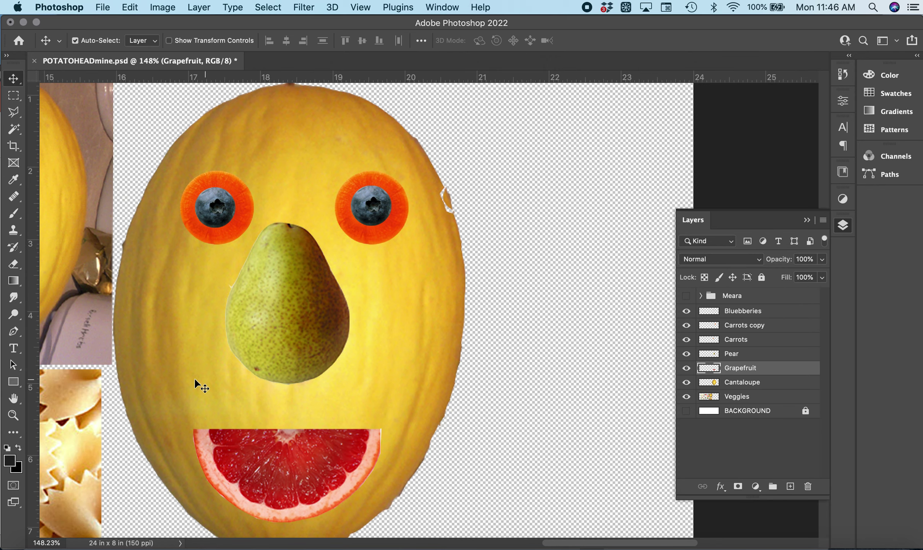
Step: Return to the fruit and vegetable source images and switch from the Magic Wand to the Quick Selection tool
scroll(194, 378, left, 20)
scroll(195, 384, down, 5)
scroll(412, 350, right, 3)
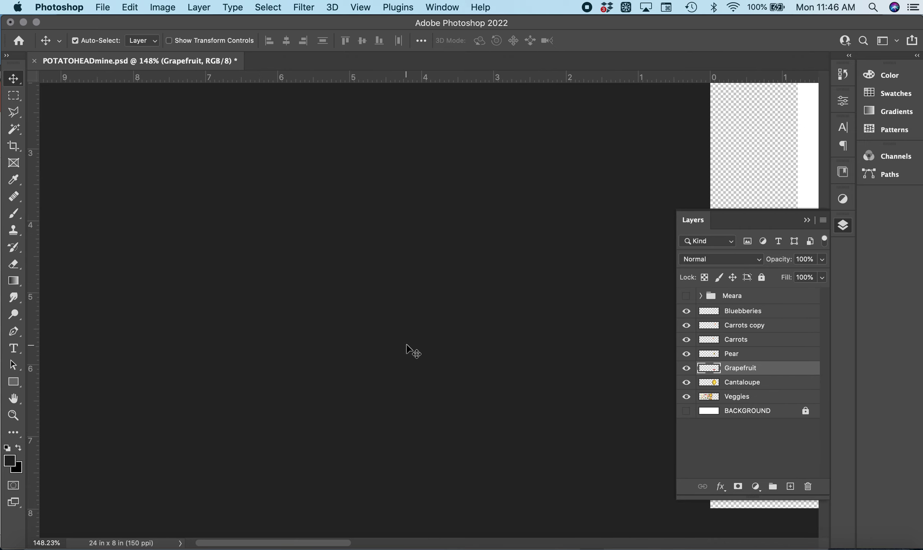
scroll(406, 345, right, 15)
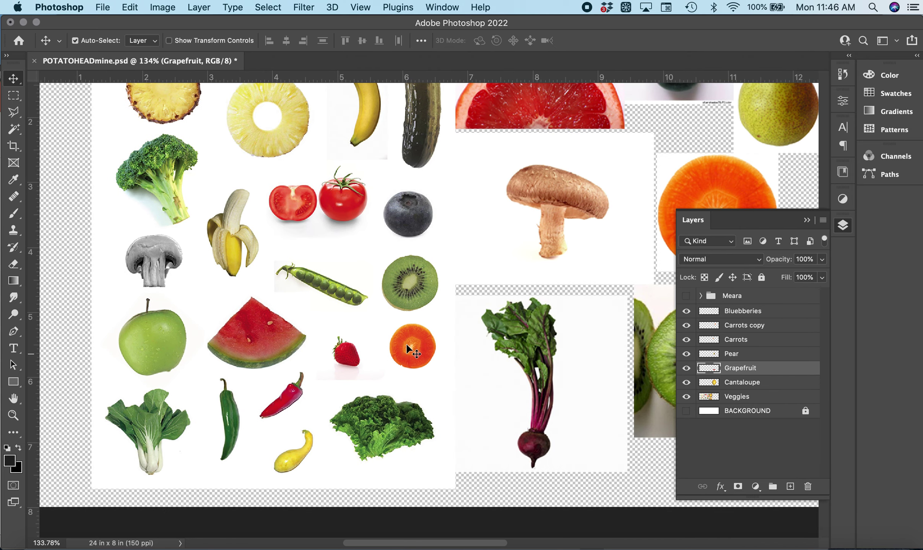
scroll(406, 343, right, 15)
scroll(406, 343, up, 7)
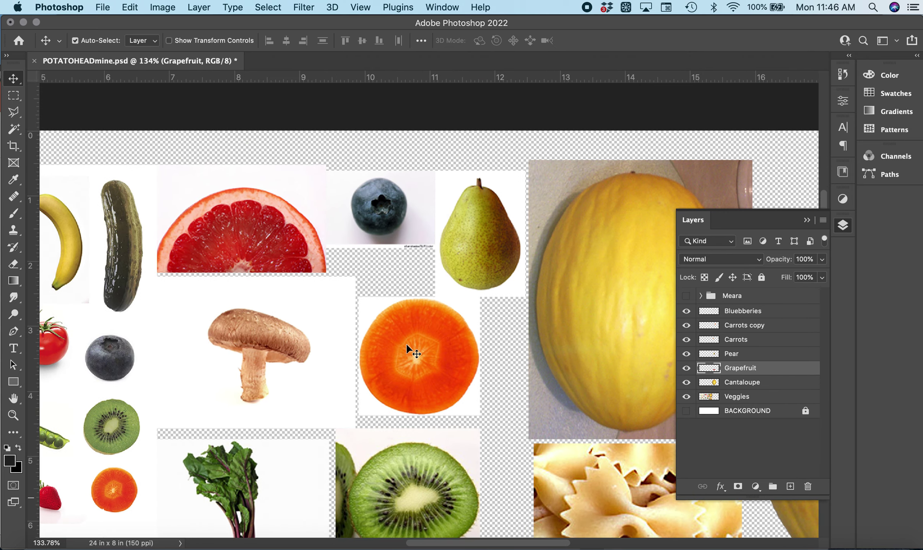
scroll(406, 343, left, 4)
scroll(406, 343, up, 1)
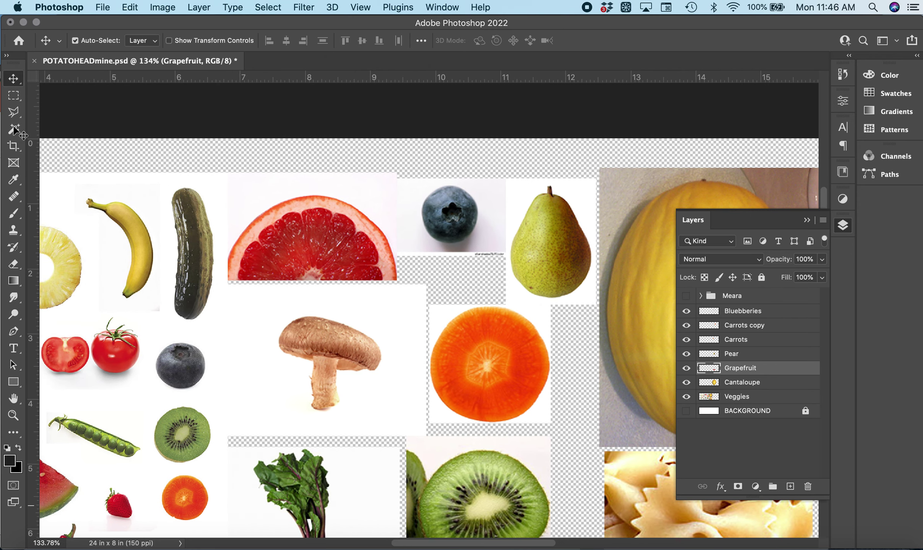
click(14, 130)
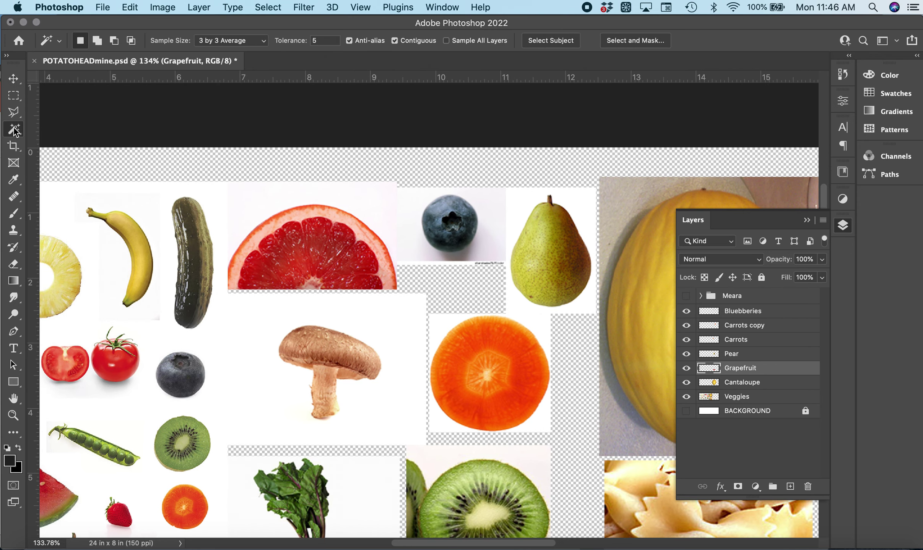
click(13, 130)
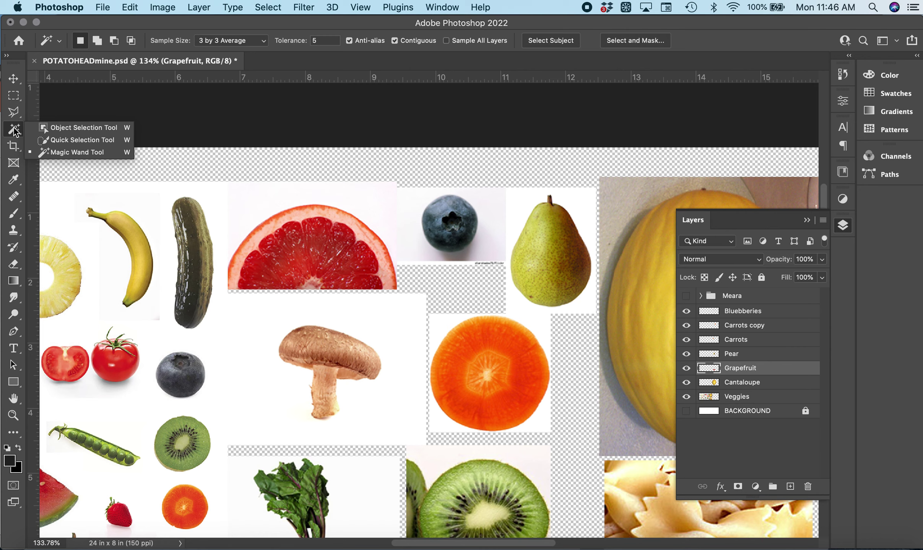
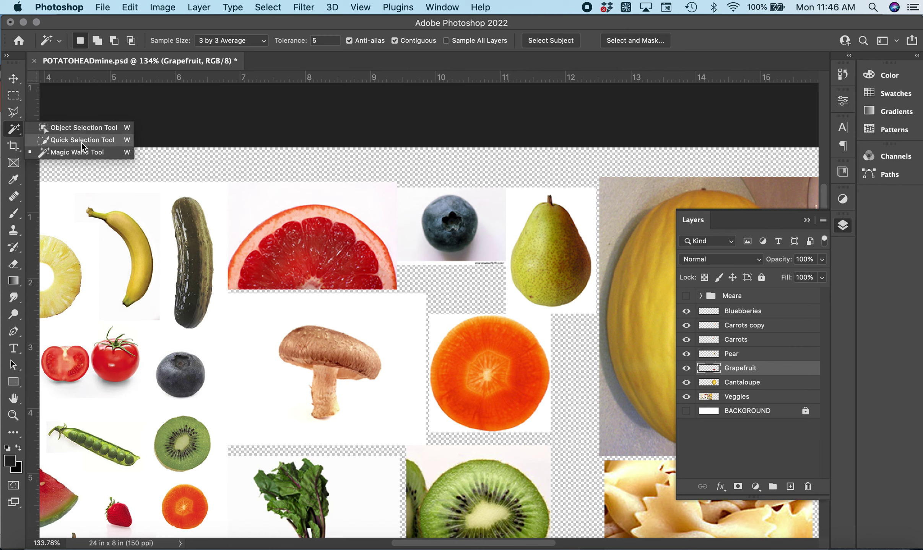
click(82, 141)
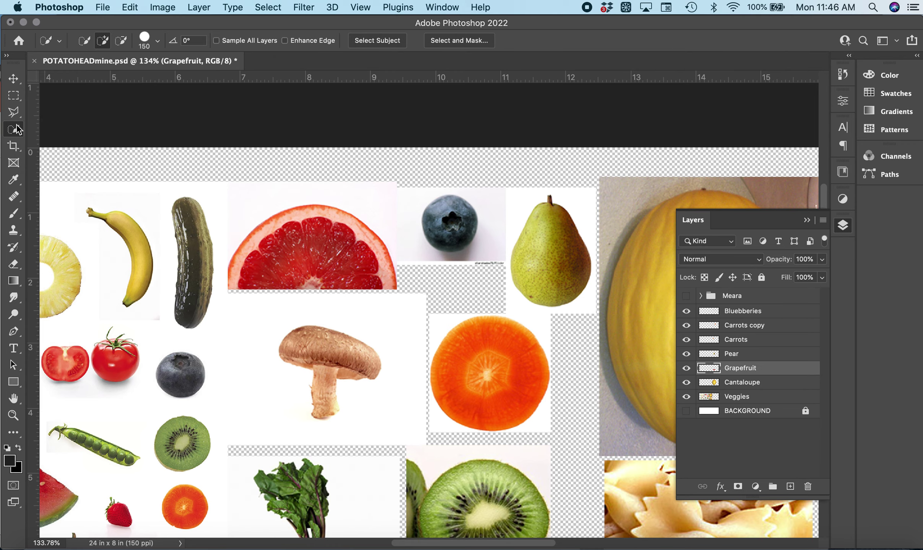
Step: Reduce the Quick Selection brush size to 45 for selecting the brown mushroom
scroll(371, 313, left, 8)
scroll(371, 313, down, 4)
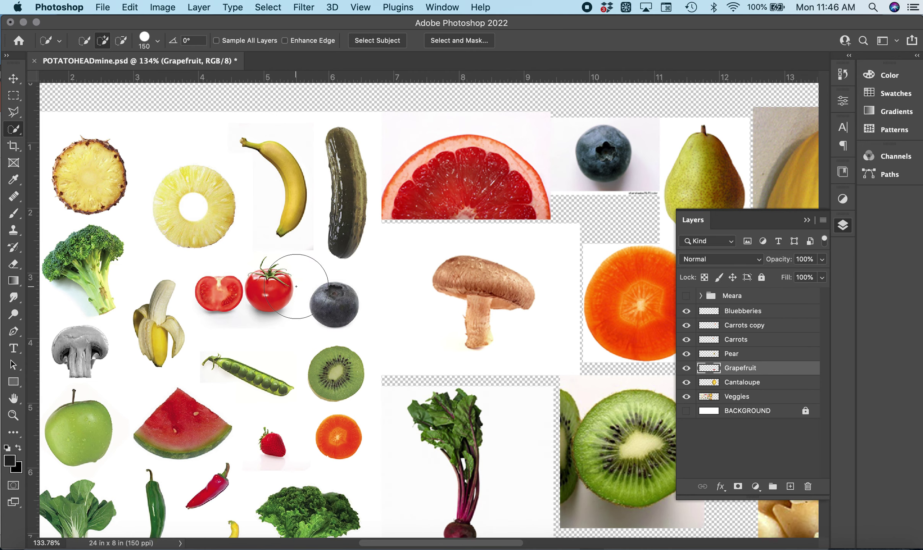
scroll(297, 286, left, 1)
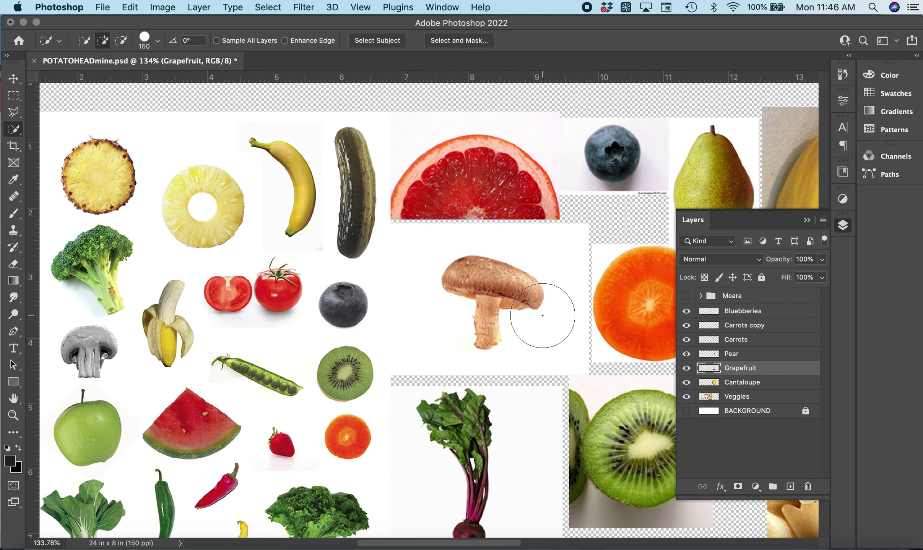
key(bracketleft)
key(bracketleft)
key(bracketleft)
key(bracketleft)
key(bracketleft)
key(bracketleft)
key(bracketleft)
key(bracketleft)
key(bracketleft)
key(bracketleft)
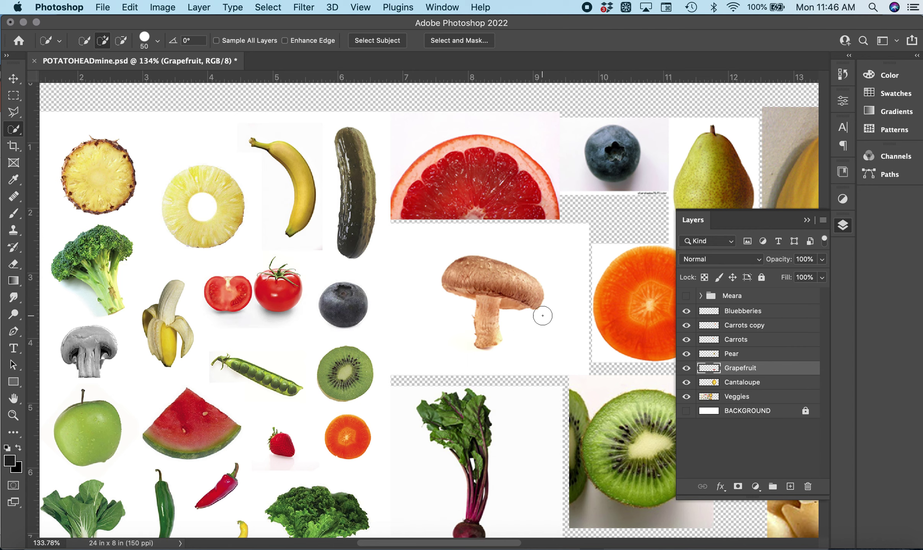
key(bracketright)
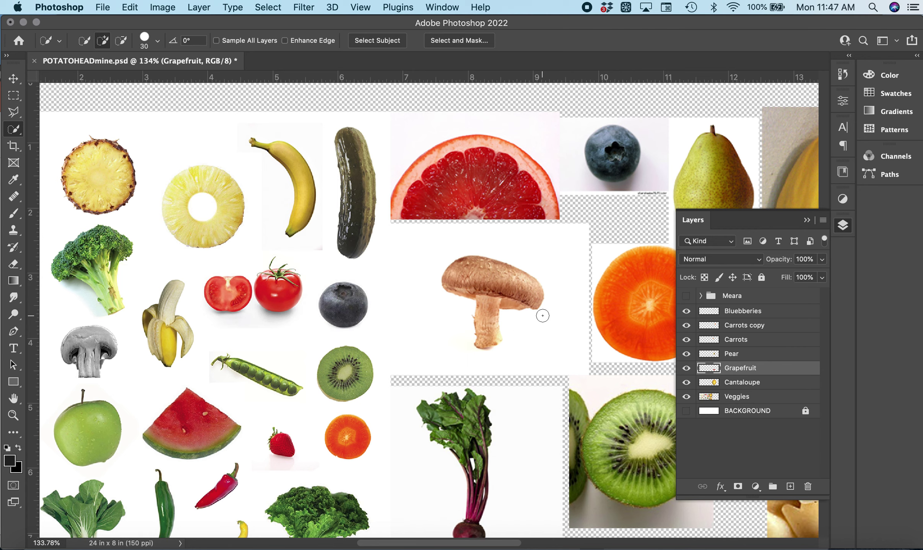
key(bracketleft)
key(bracketright)
key(bracketright)
scroll(542, 316, right, 5)
scroll(543, 315, down, 1)
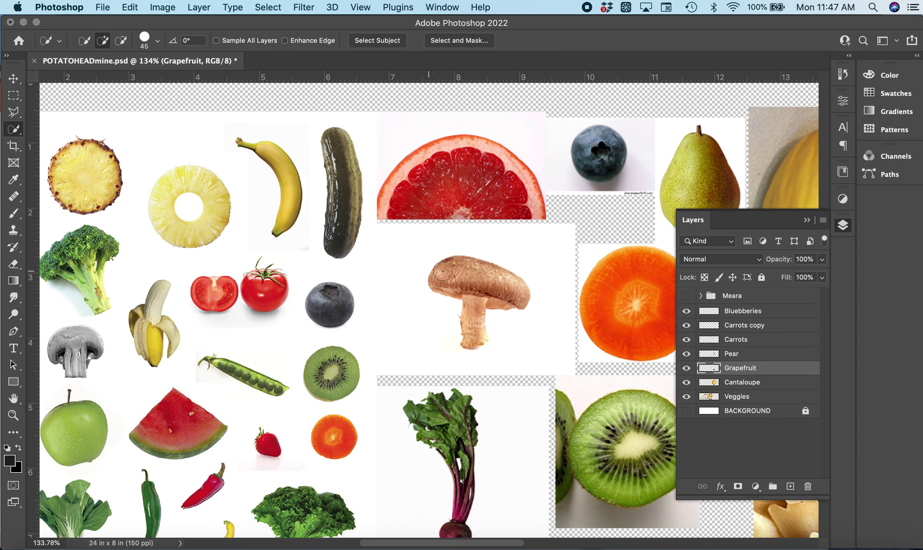
scroll(471, 272, right, 1)
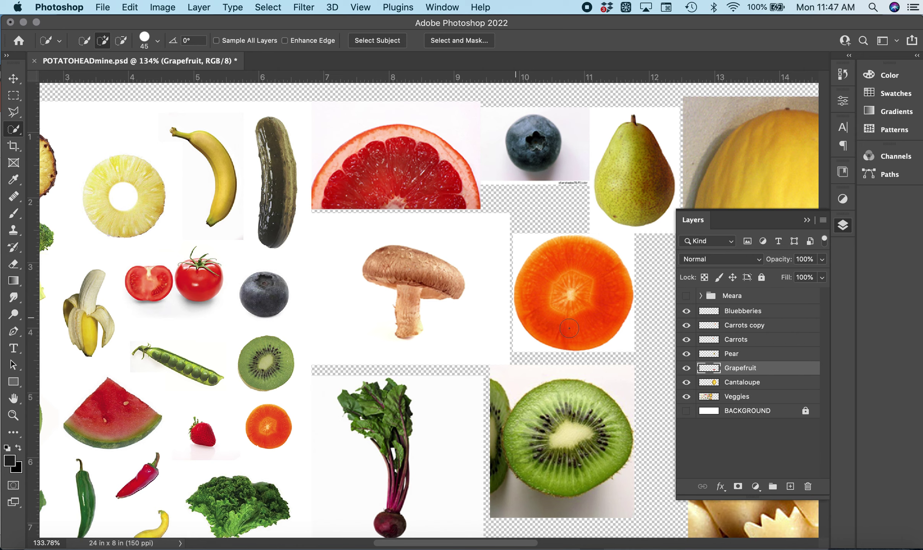
Step: Select the brown mushroom's cap and stem on the Veggies layer, using a size 25 brush for the stem
click(737, 398)
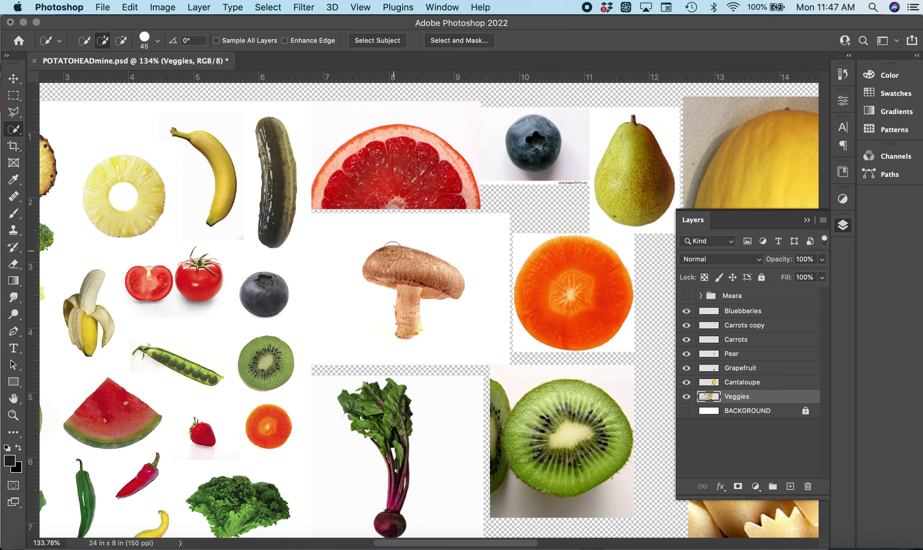
click(398, 262)
drag(426, 265, 433, 290)
drag(378, 271, 371, 276)
key(bracketleft)
key(bracketleft)
drag(407, 307, 422, 318)
Step: Subtract the stray white area between the cap's underside and the stem from the mushroom selection
key(alt)
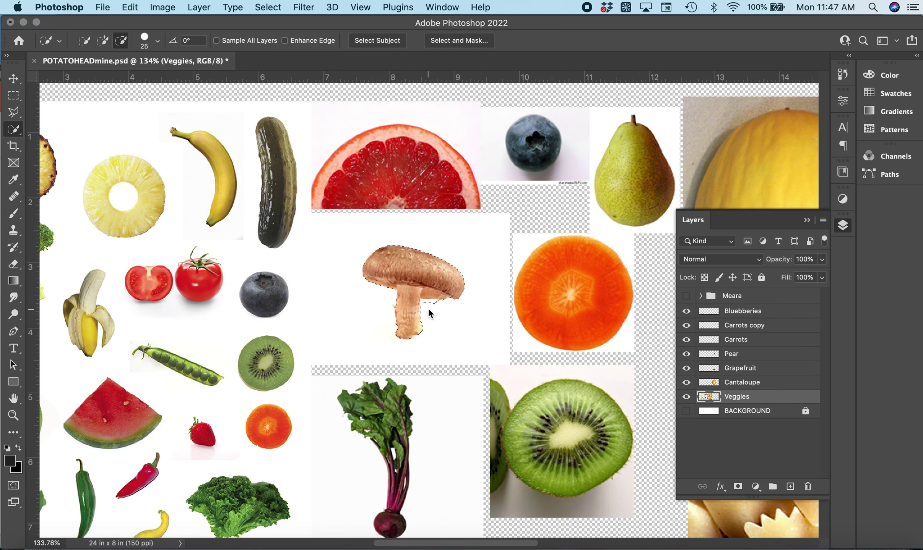
alt+click(433, 307)
alt+click(425, 309)
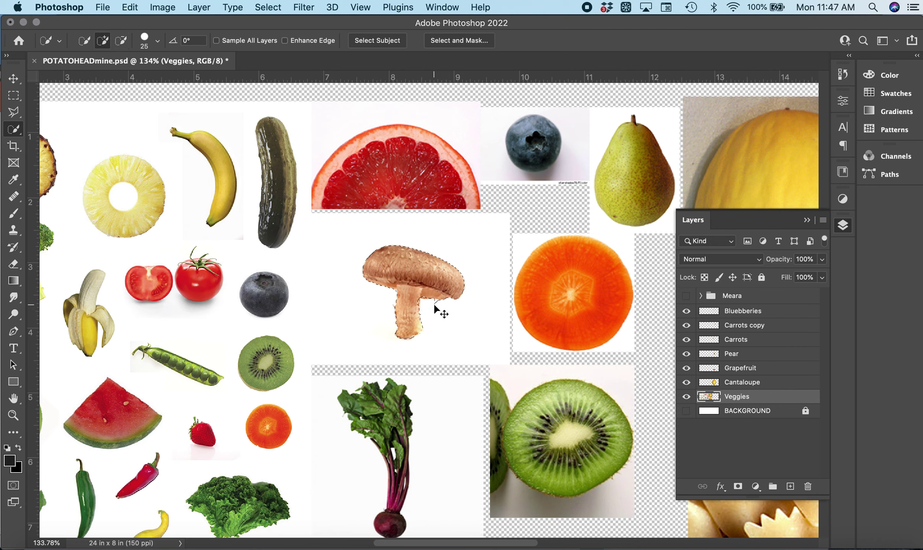
key(super+z)
key(alt)
key(alt)
key(alt)
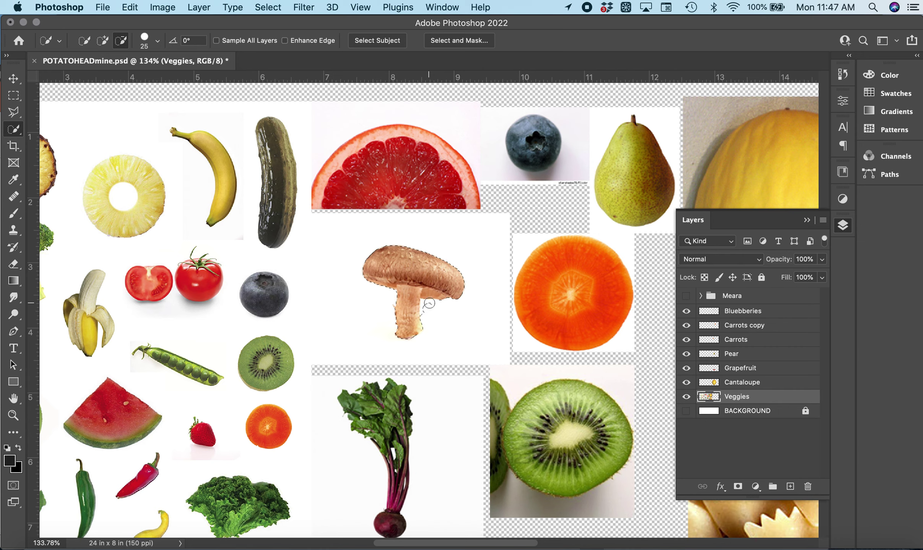
key(alt)
key(alt)
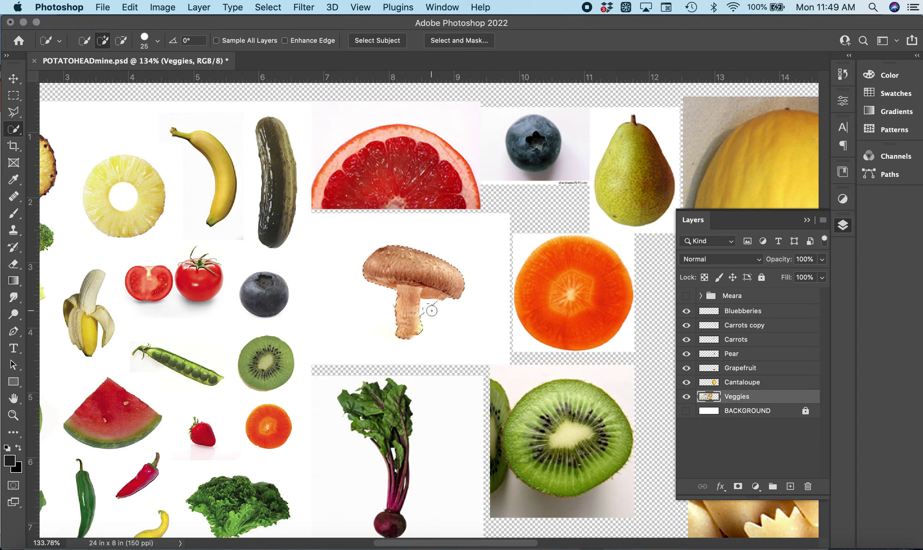
key(alt)
key(alt)
key(alt)
Step: Copy the selected mushroom, paste it into a new layer and name the layer Mushroom
click(136, 6)
click(145, 97)
key(super+v)
double_click(733, 397)
text(Mushroom)
key(Return)
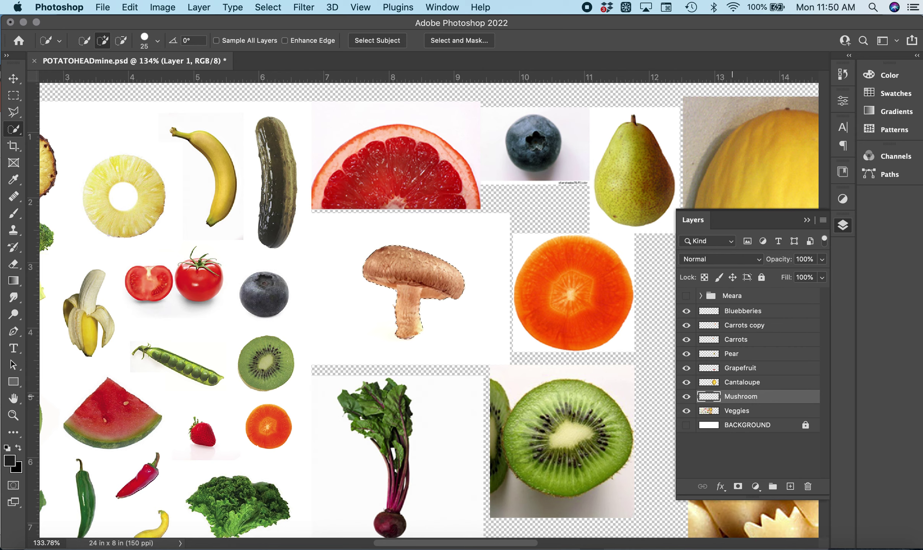
Step: Switch to the Move tool and clear the selection around the mushroom
click(13, 79)
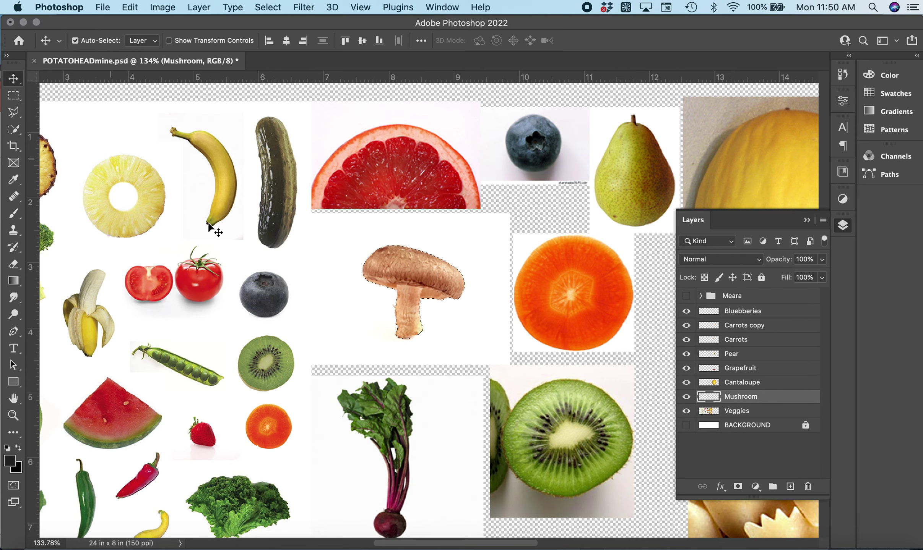
click(130, 7)
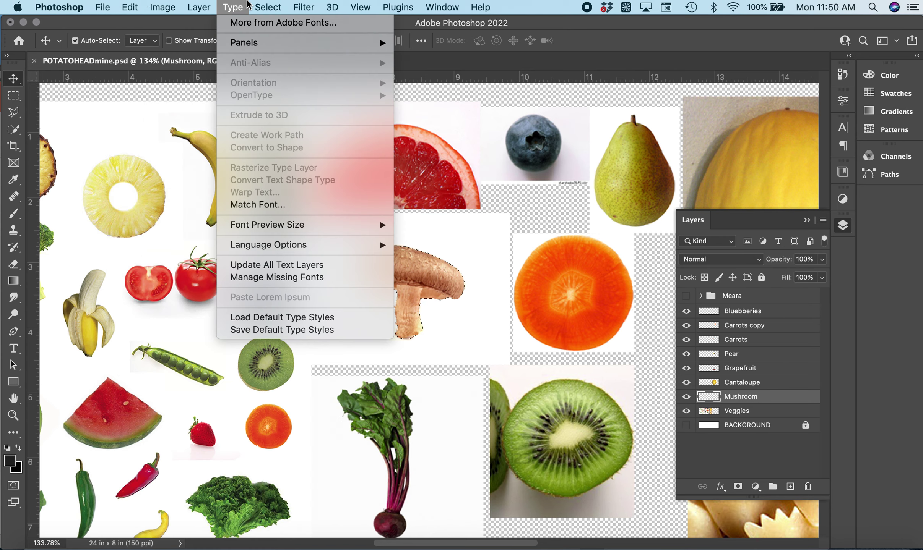
mouse_move(281, 5)
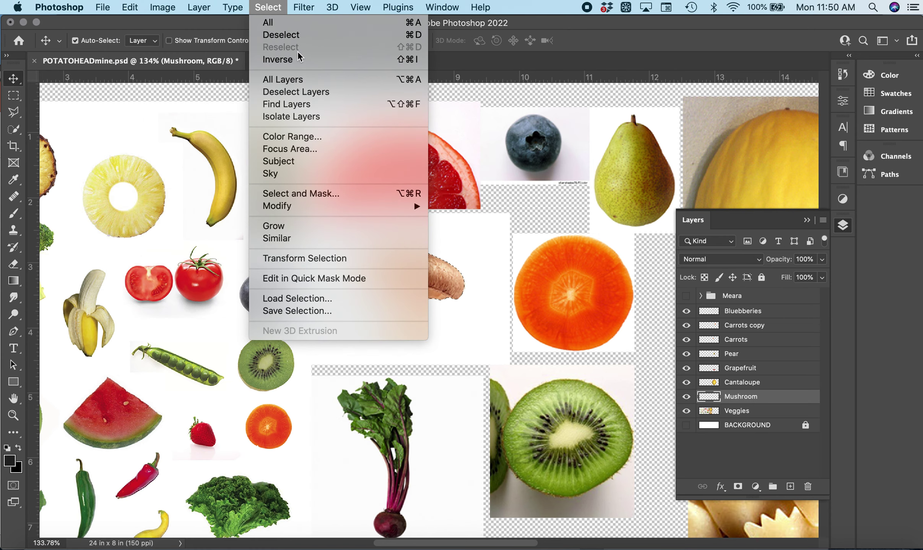
click(298, 36)
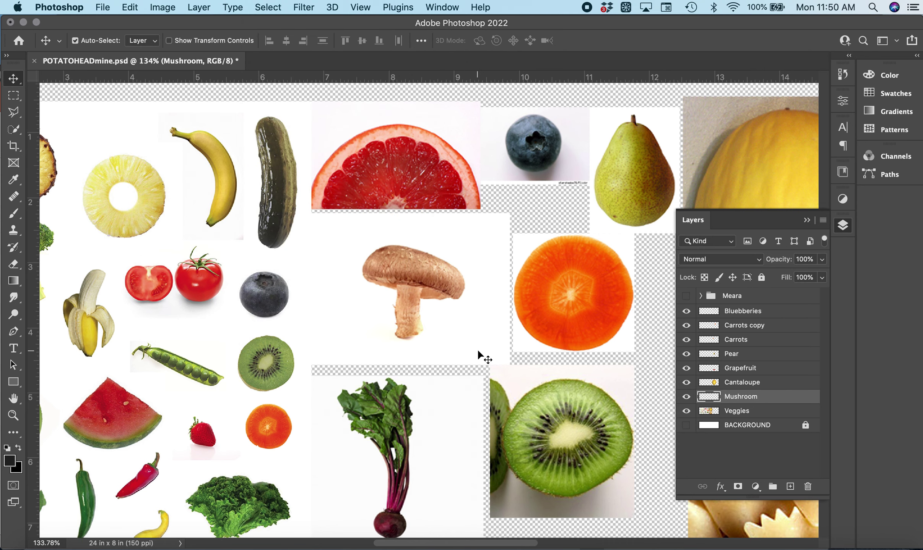
Step: Move the mushroom cutout from the source images onto the forehead of the large melon head
drag(436, 302, 593, 300)
scroll(593, 300, right, 10)
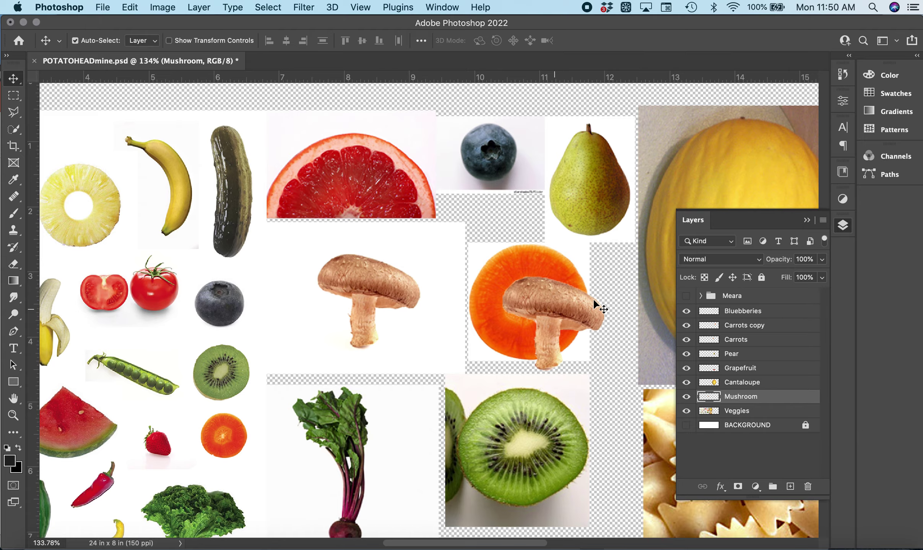
scroll(593, 301, right, 3)
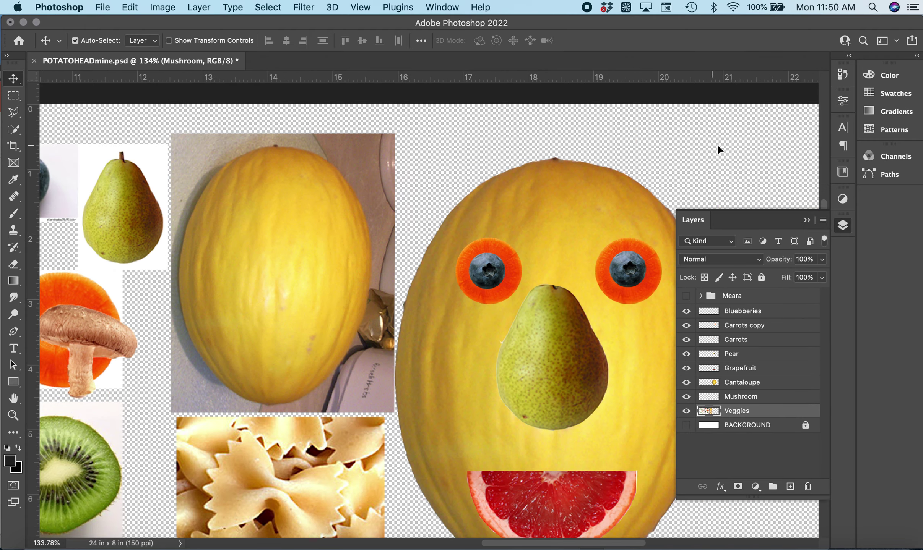
drag(717, 144, 602, 213)
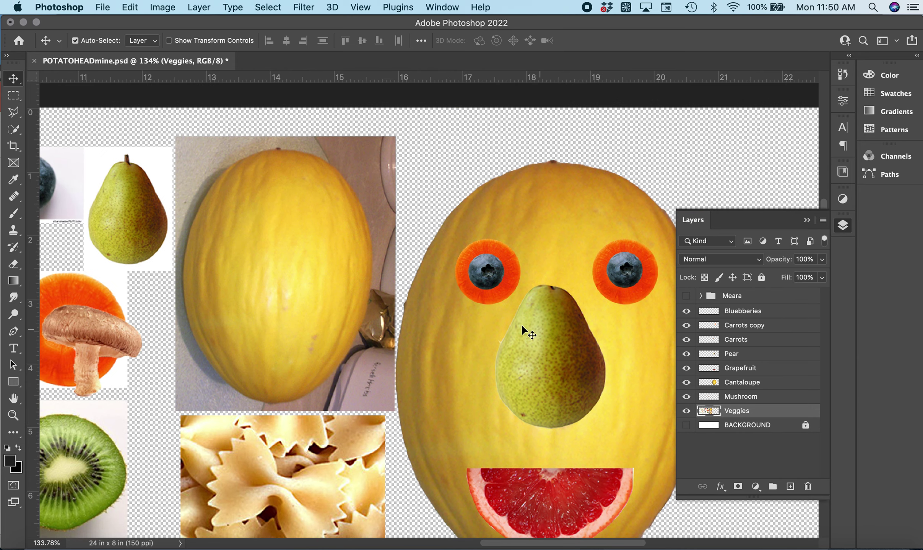
scroll(522, 324, down, 3)
click(160, 324)
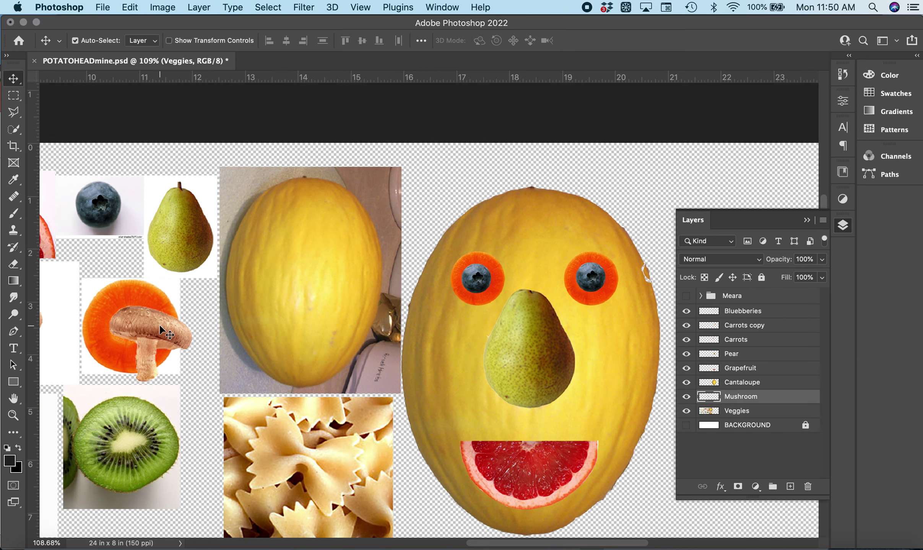
drag(159, 324, 521, 219)
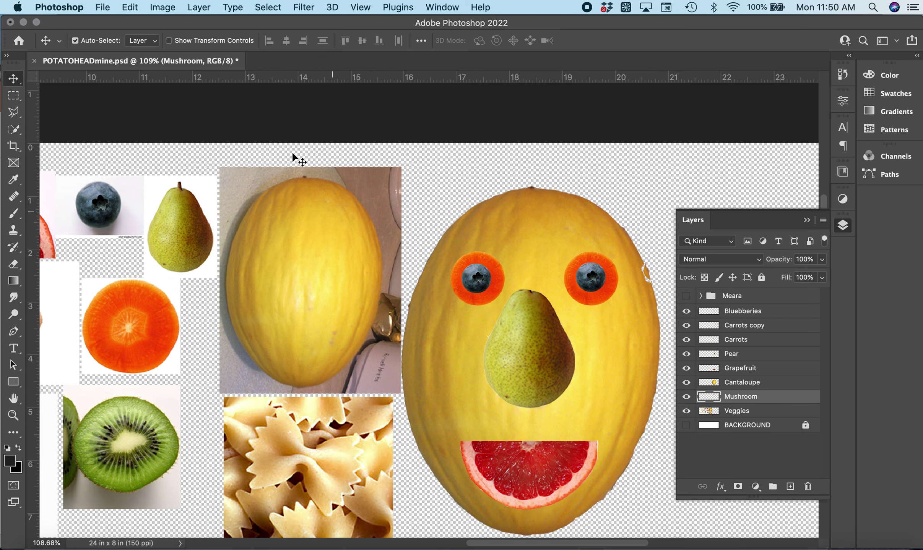
Step: Scale the mushroom to about 310% so its cap spans the top of the melon head like a hat
click(132, 7)
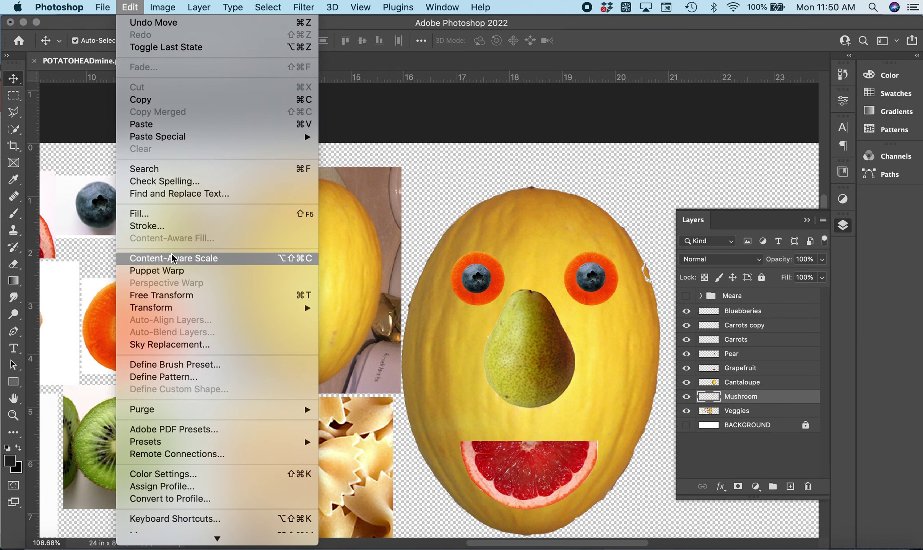
mouse_move(179, 313)
click(343, 301)
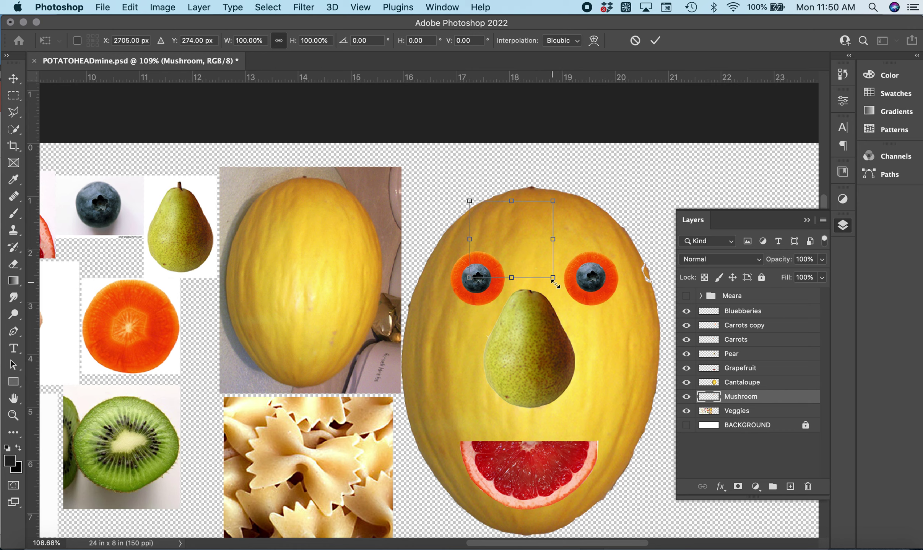
drag(608, 329, 686, 402)
drag(480, 198, 430, 164)
drag(491, 185, 389, 125)
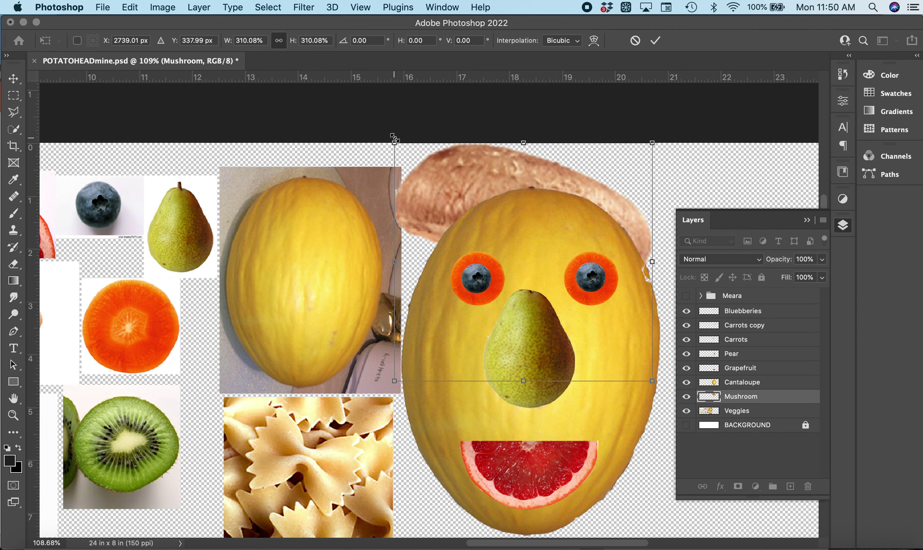
scroll(384, 129, up, 3)
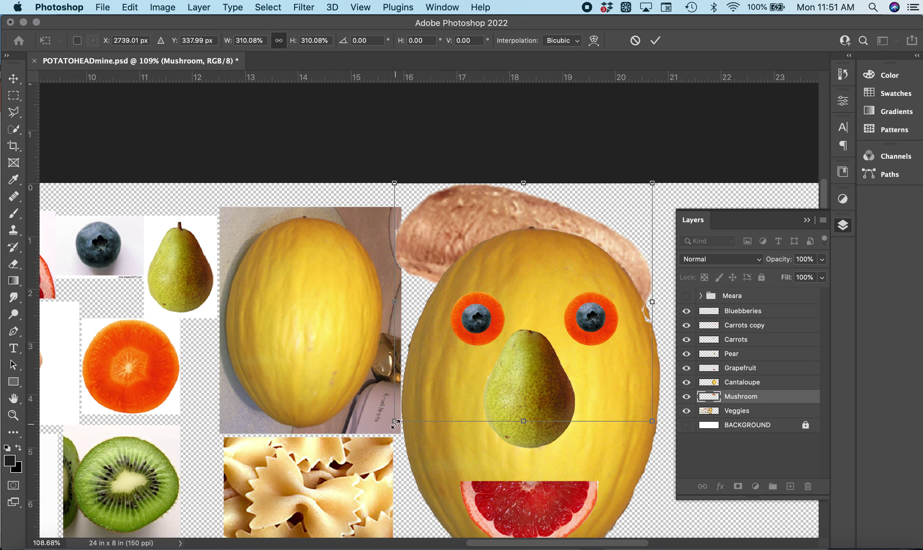
key(Return)
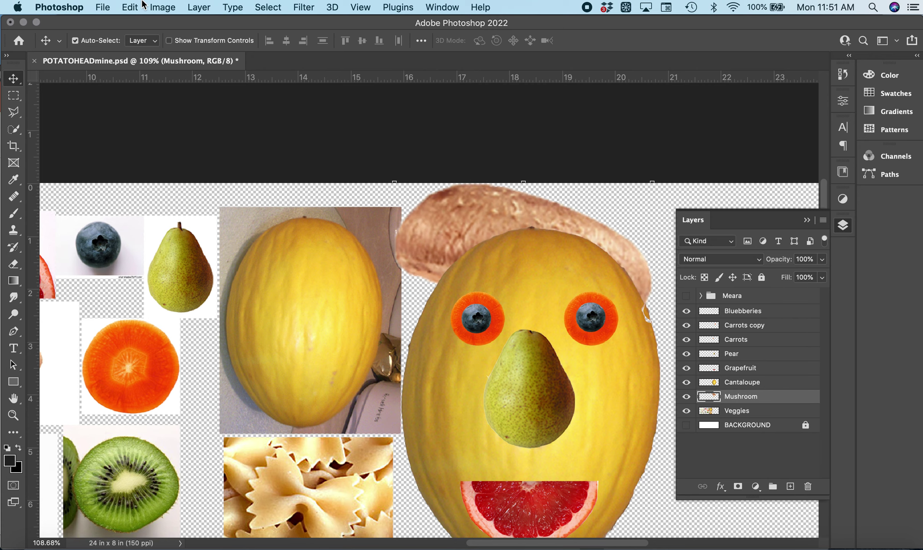
Step: Rotate the mushroom about -20.7° so its cap sits level, and reposition it over the top of the melon head
click(130, 7)
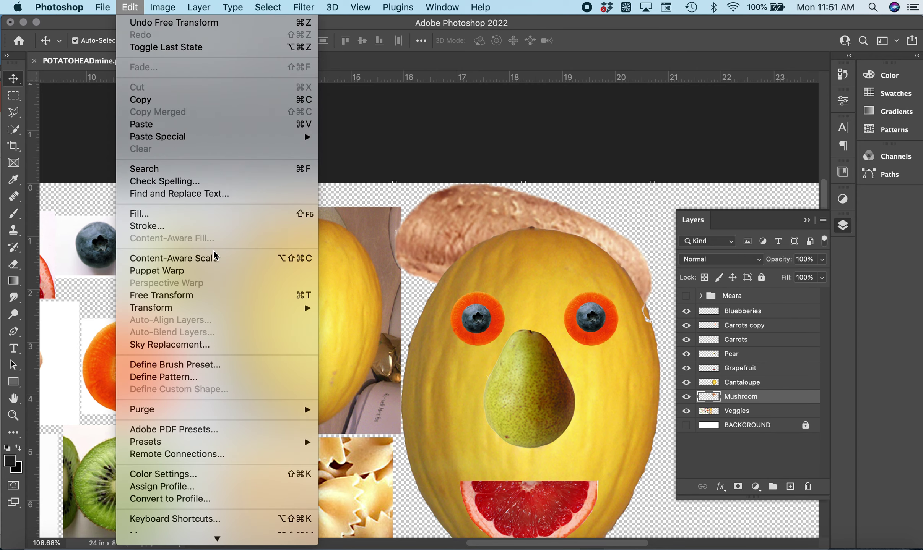
click(207, 301)
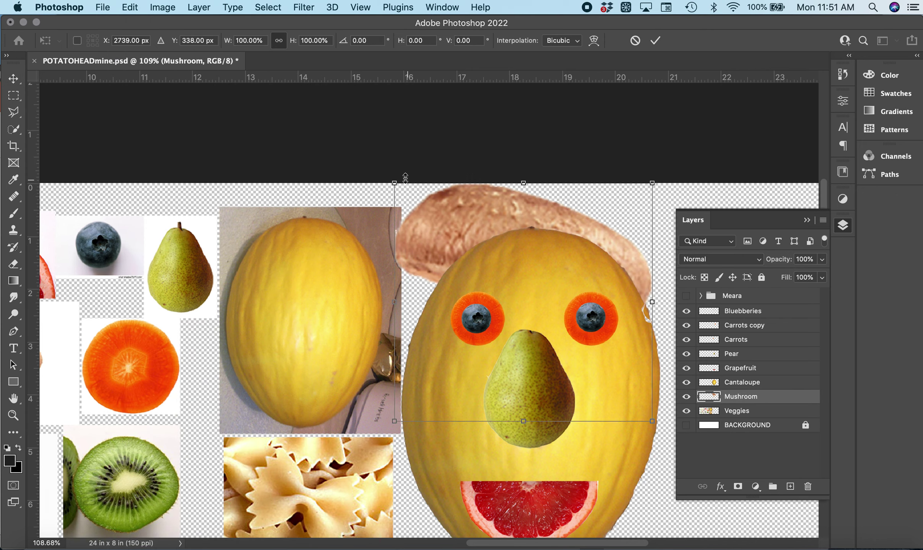
drag(374, 196, 346, 256)
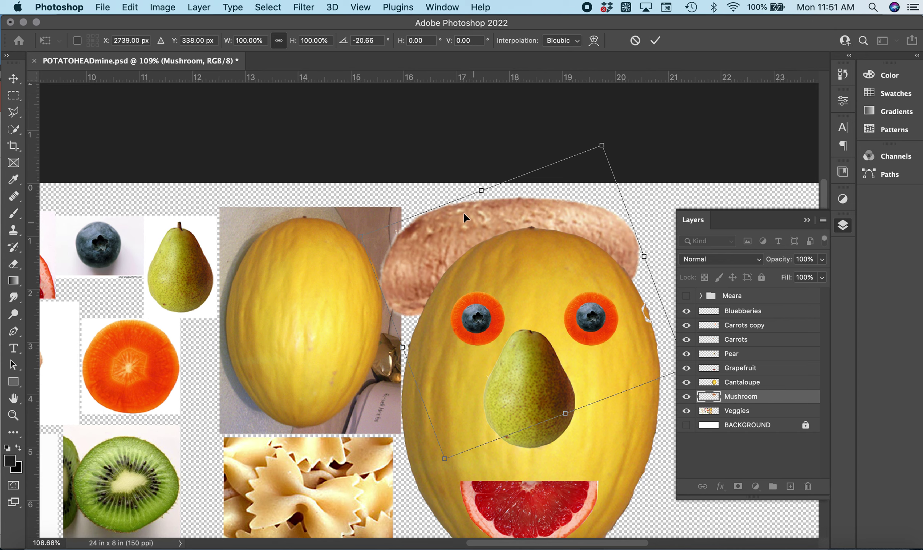
drag(358, 237, 405, 228)
key(Return)
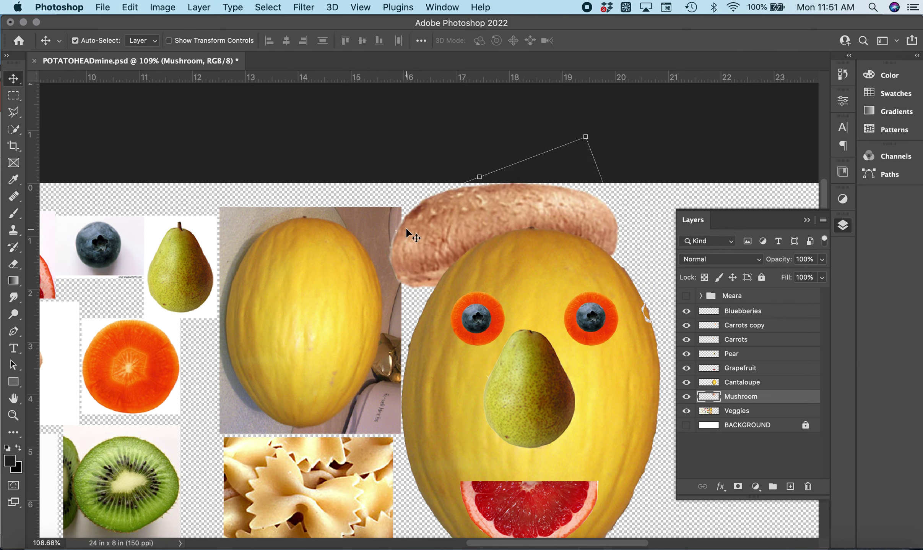
Step: Place the Mushroom layer above the Cantaloupe layer and shift the mushroom slightly downward on the head
drag(741, 396, 750, 373)
mouse_move(492, 236)
mouse_down()
mouse_move(514, 241)
mouse_move(493, 240)
mouse_up()
Step: Select the melon head on the Cantaloupe layer with the Quick Selection tool and a brush size of 60
click(743, 398)
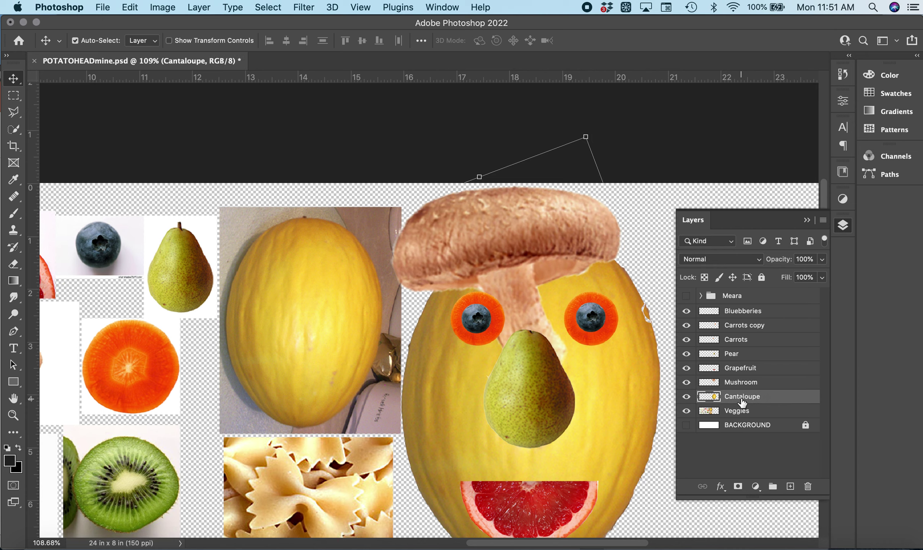
click(13, 130)
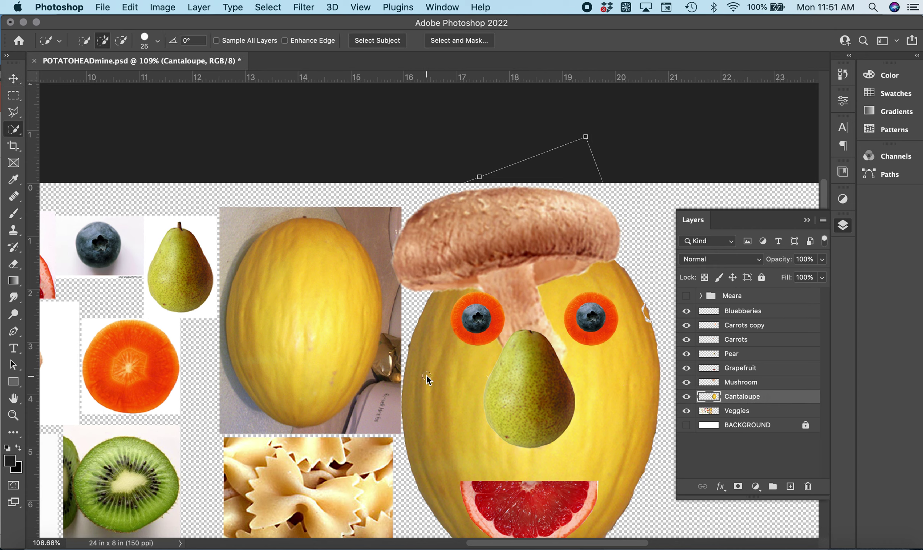
key(bracketright)
key(bracketright)
key(bracketright)
key(bracketright)
click(467, 395)
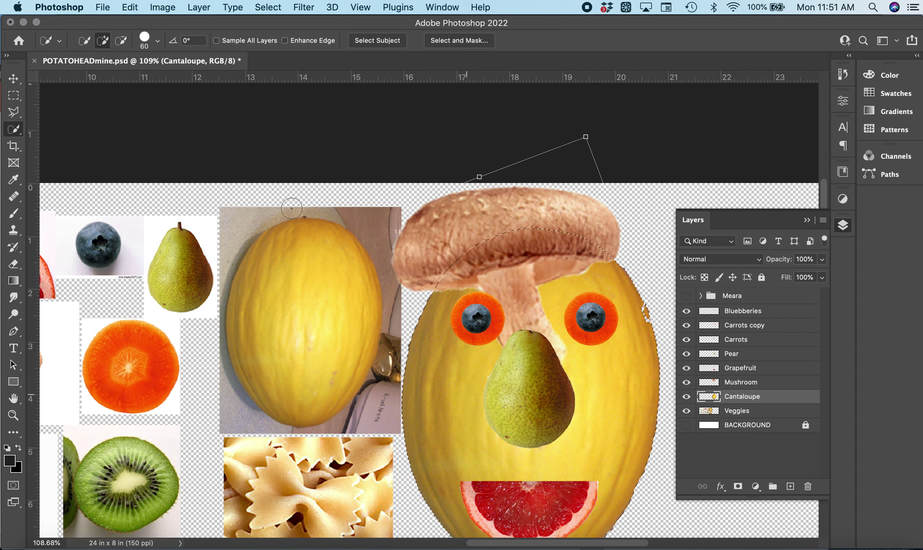
click(14, 79)
click(303, 361)
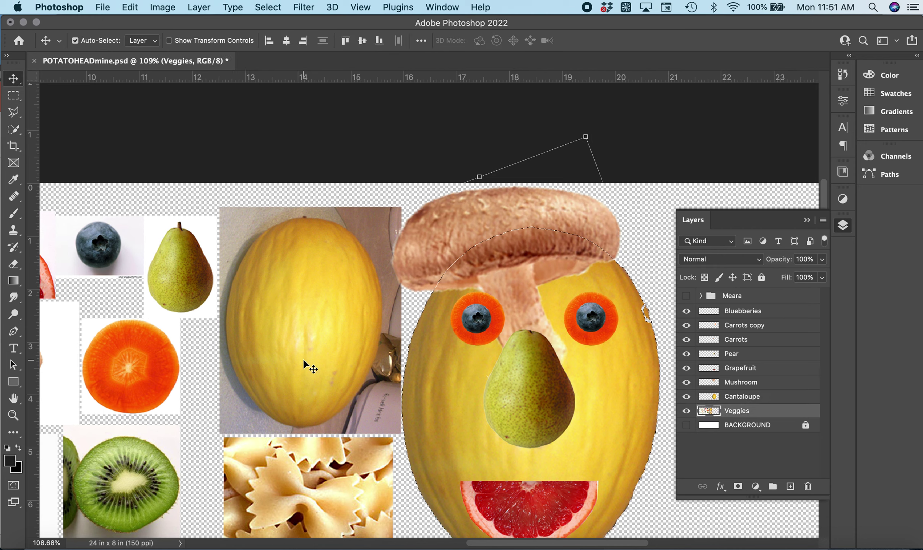
click(740, 382)
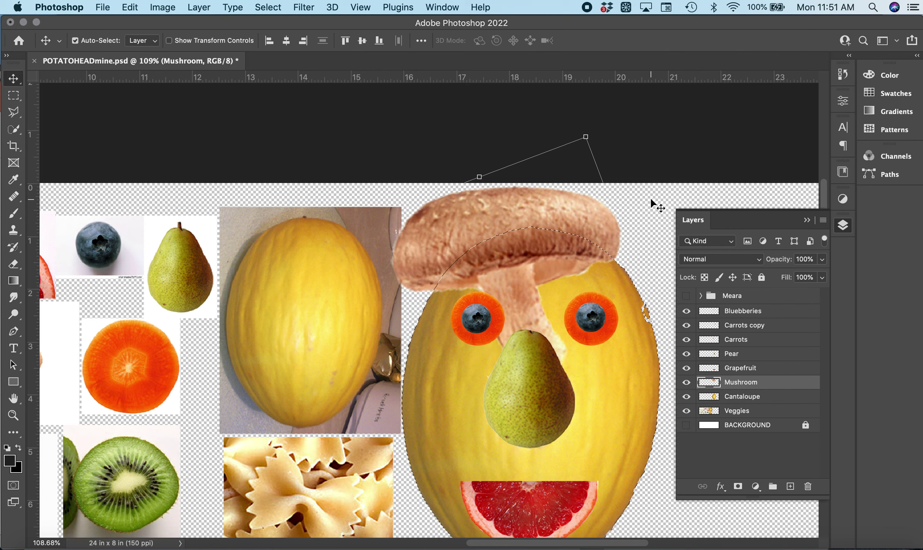
click(651, 201)
click(735, 398)
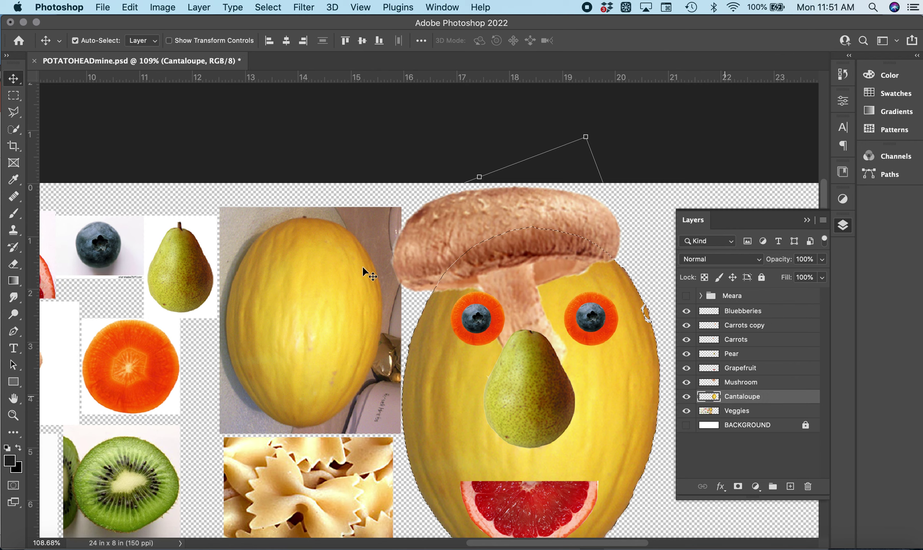
click(13, 129)
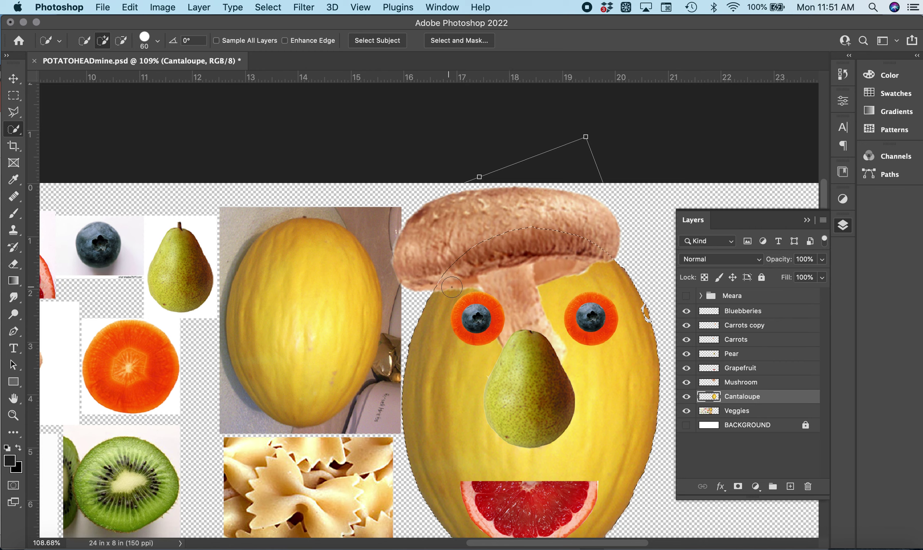
Step: Try to nudge down the mushroom part inside the melon-shaped selection, undo the move and clear the selection
click(741, 384)
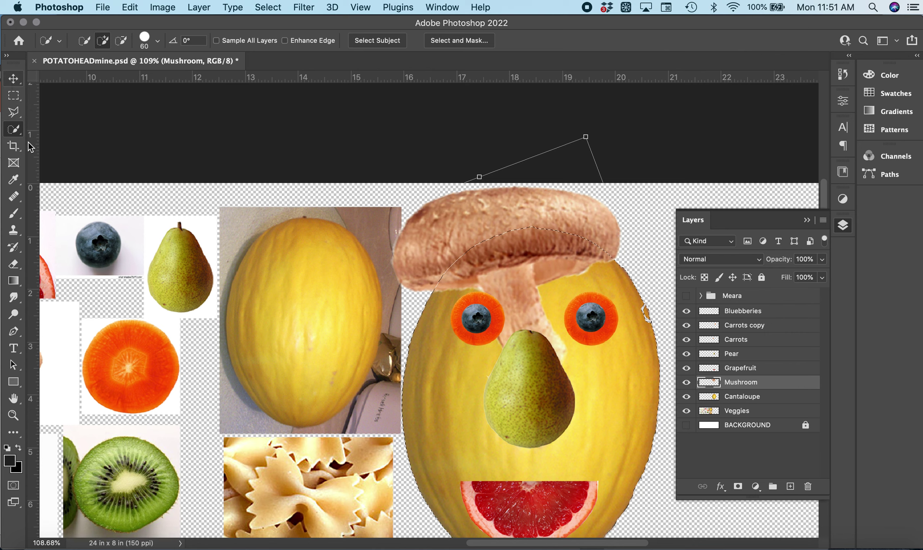
click(14, 79)
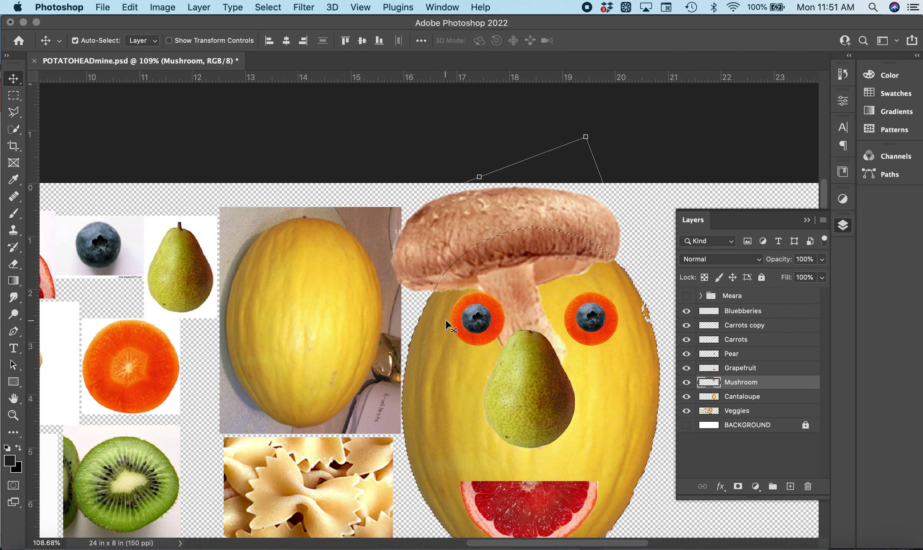
click(562, 326)
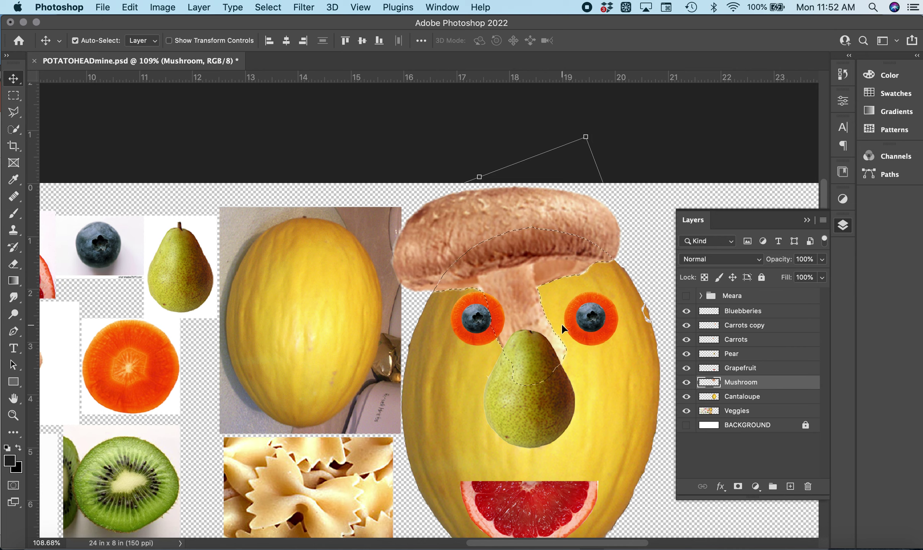
key(Down)
key(Down)
key(Down)
key(Down)
key(Down)
key(Down)
key(Down)
key(Down)
key(Down)
key(Down)
key(super+z)
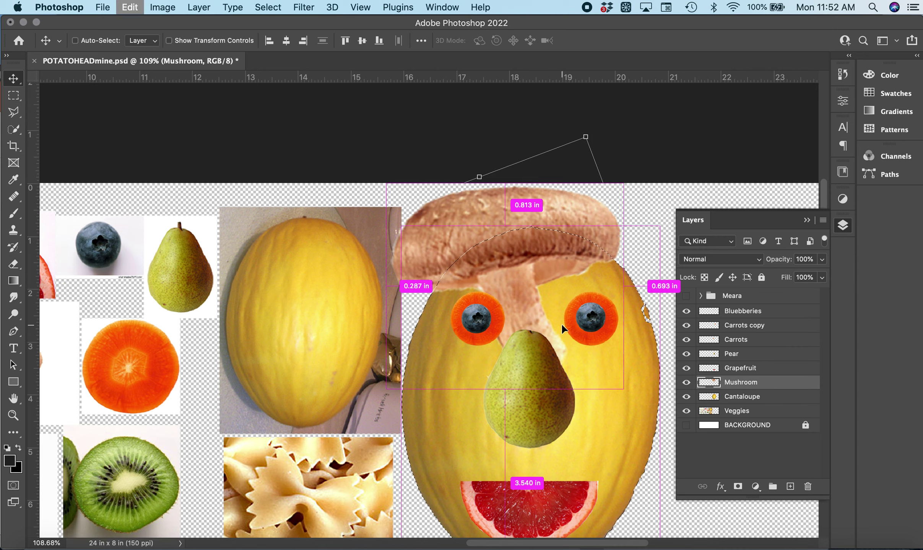
key(super+d)
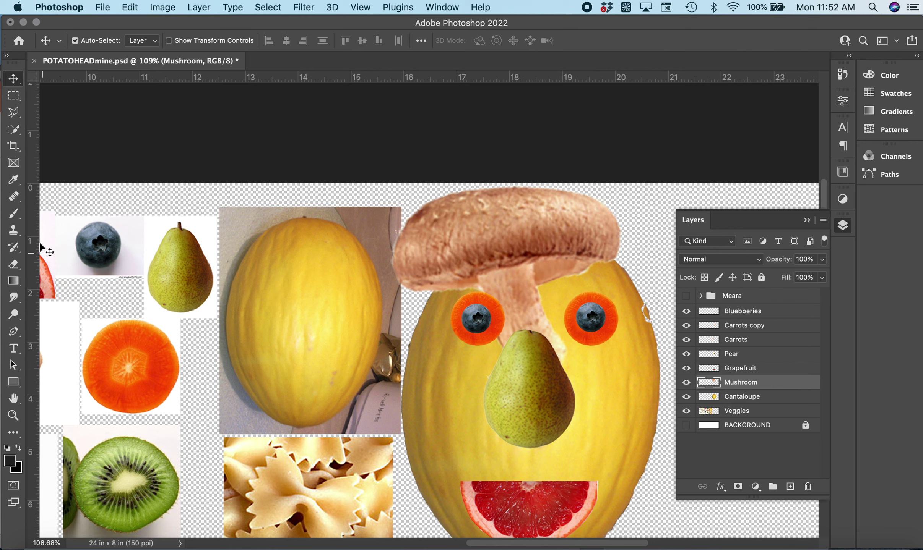
Step: Try again to select the melon on the Cantaloupe layer with the Quick Selection tool, clearing each selection
click(18, 128)
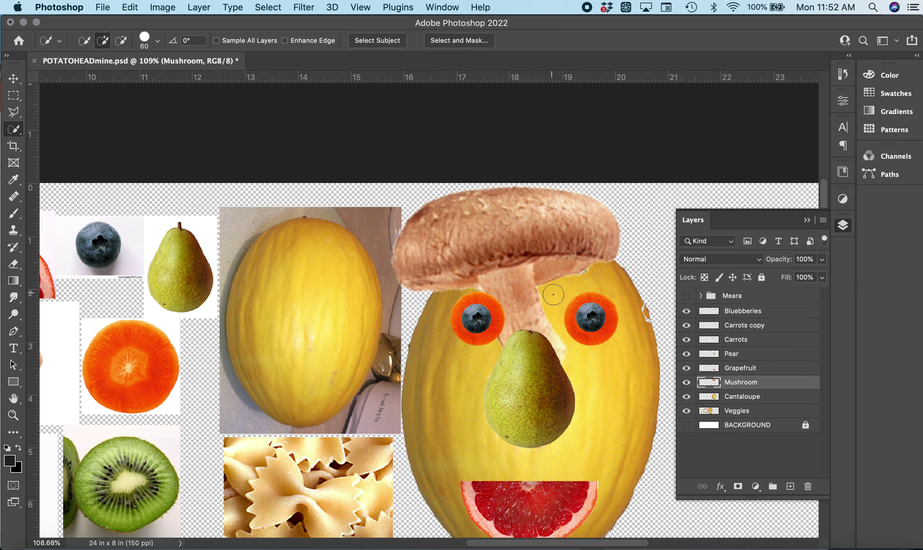
click(741, 398)
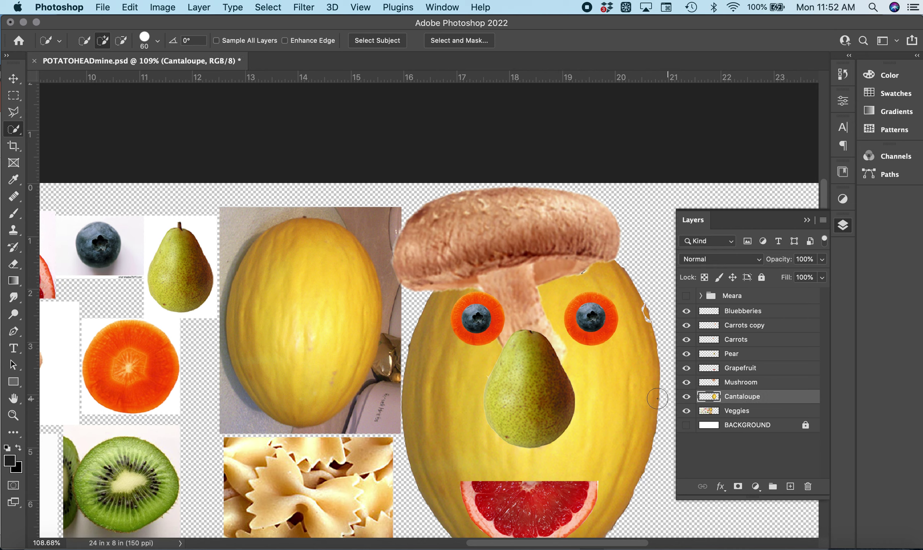
click(610, 386)
key(super+d)
click(608, 379)
click(561, 300)
key(super+d)
Step: Delete the mushroom's stem and lower cap inside an elliptical selection over the melon's upper face, and clear the selection
click(14, 95)
click(44, 107)
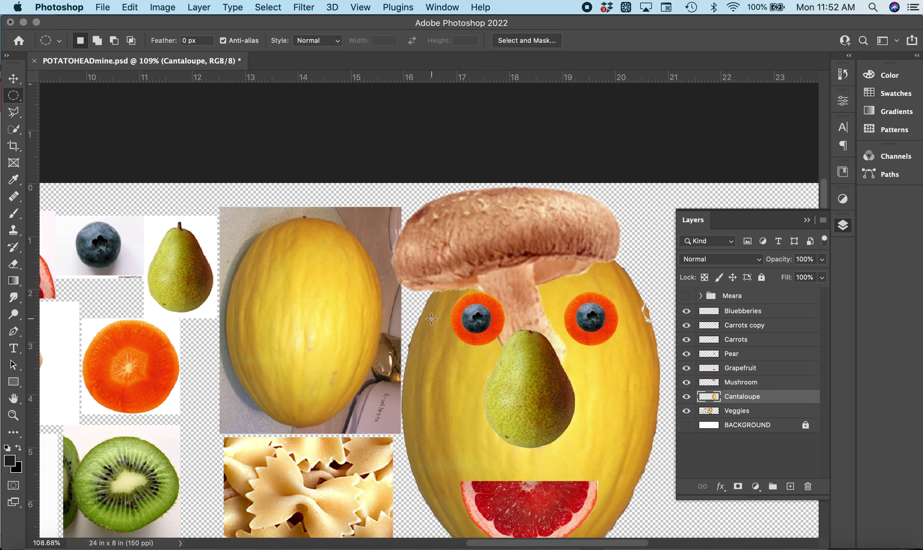
drag(430, 426, 632, 238)
click(741, 383)
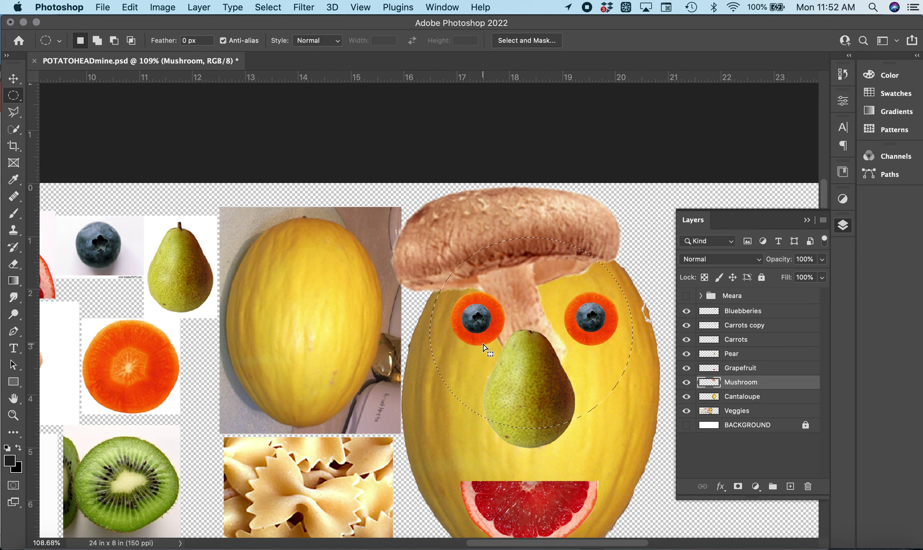
key(Delete)
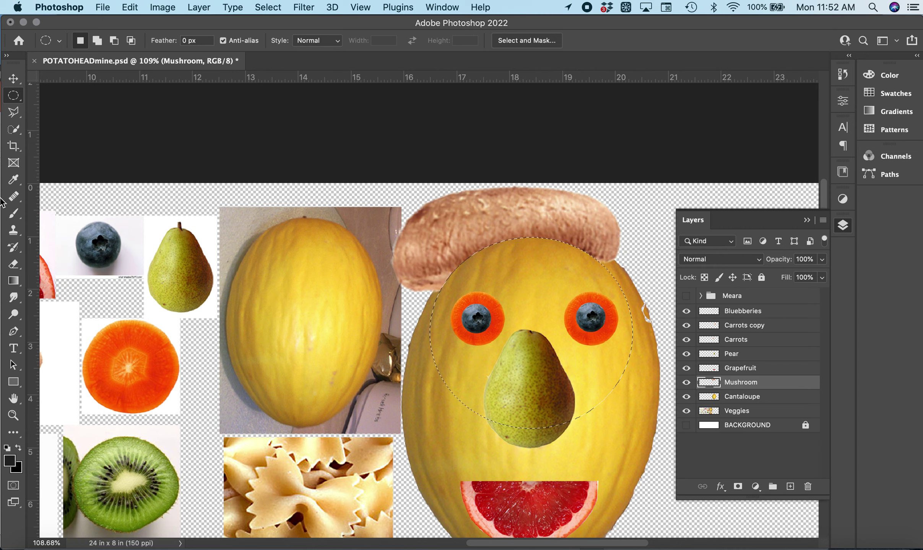
click(13, 79)
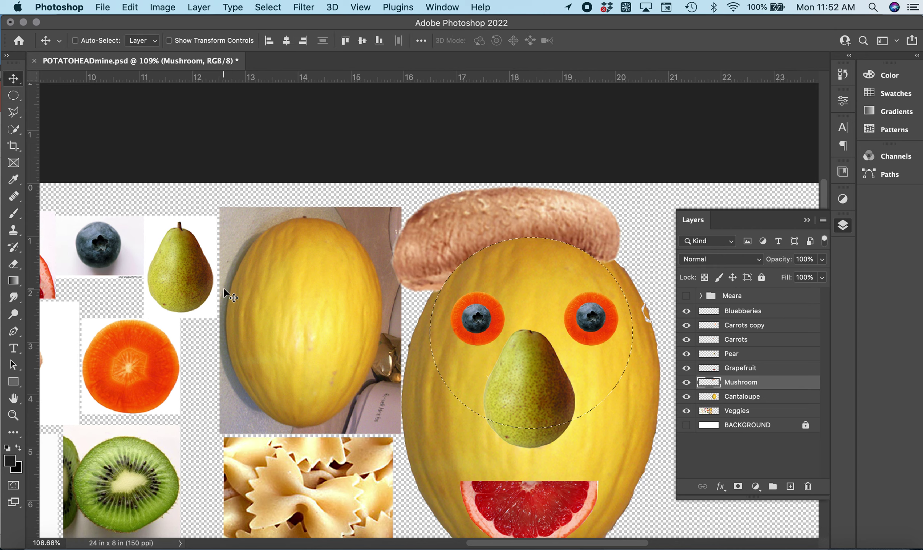
key(super+d)
Step: Switch to the Magic Wand tool and make the Veggies layer with the source images active, with nothing selected
scroll(218, 363, down, 5)
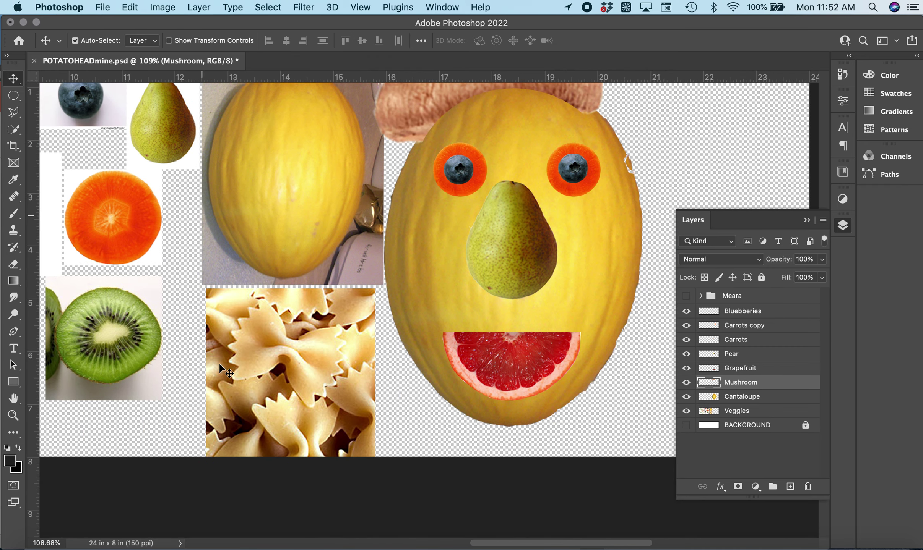
scroll(219, 363, up, 5)
scroll(218, 362, left, 6)
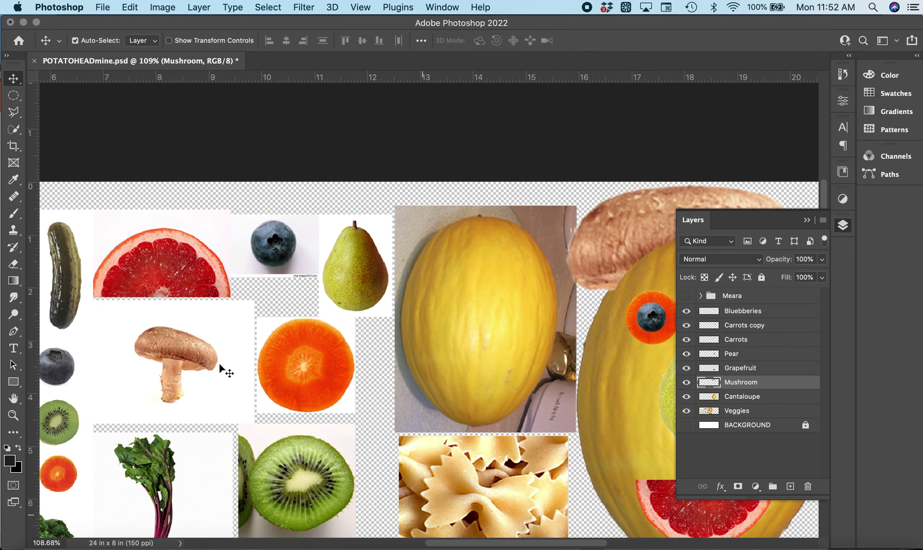
scroll(218, 363, down, 2)
click(12, 132)
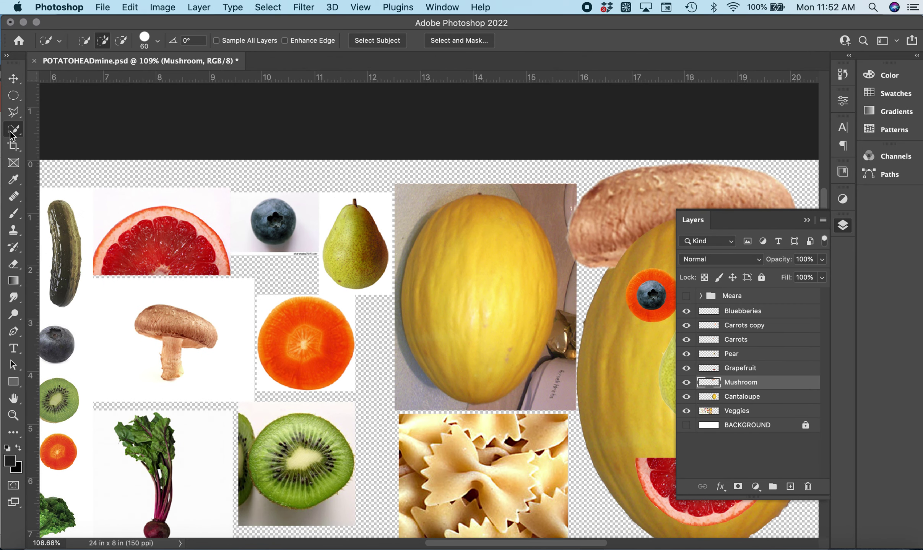
right_click(11, 132)
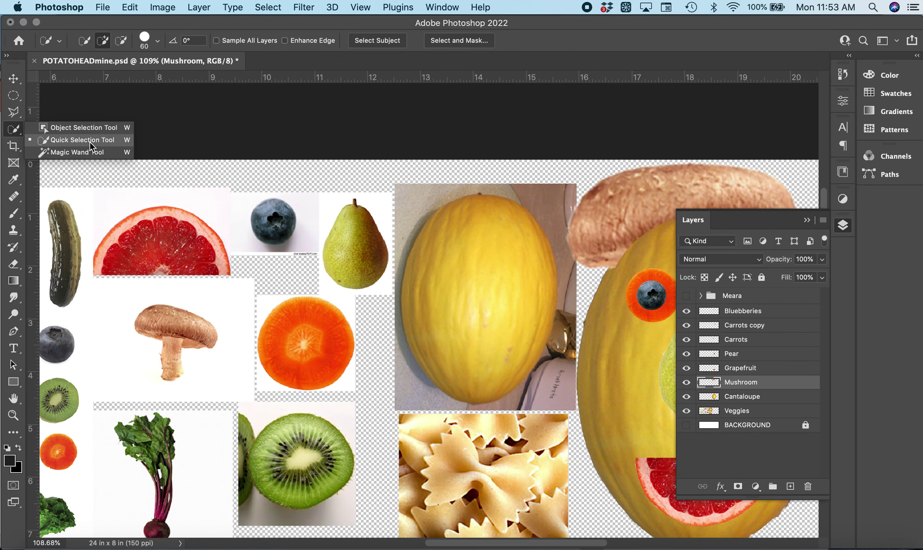
click(77, 152)
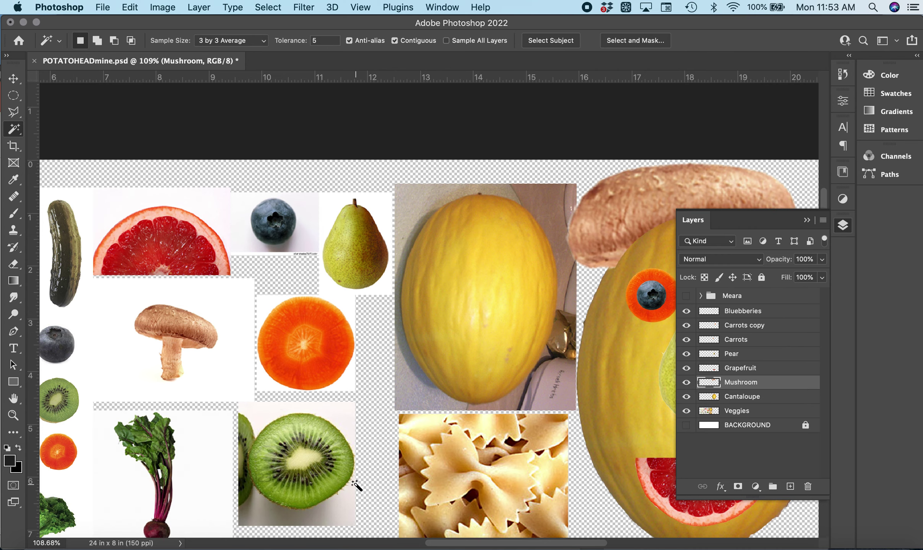
scroll(386, 418, down, 3)
scroll(385, 418, left, 2)
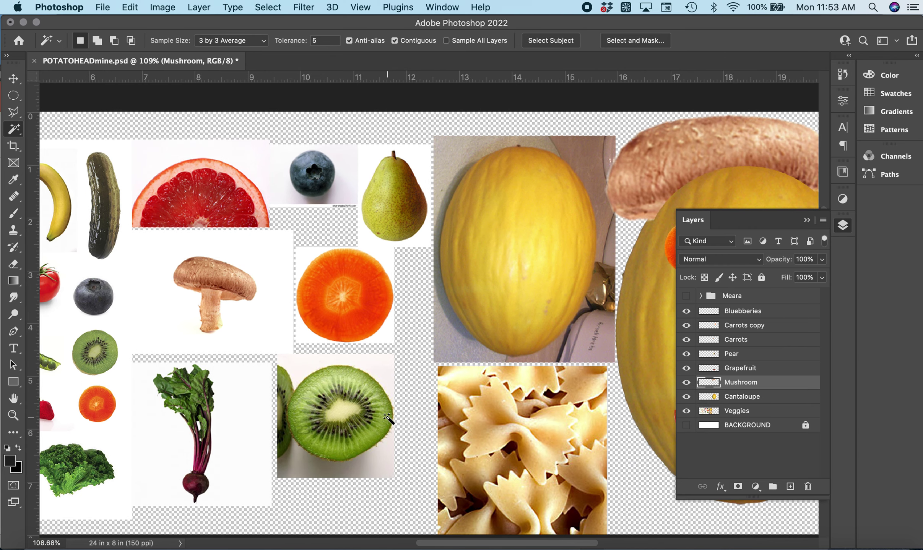
scroll(399, 308, left, 10)
scroll(398, 309, up, 1)
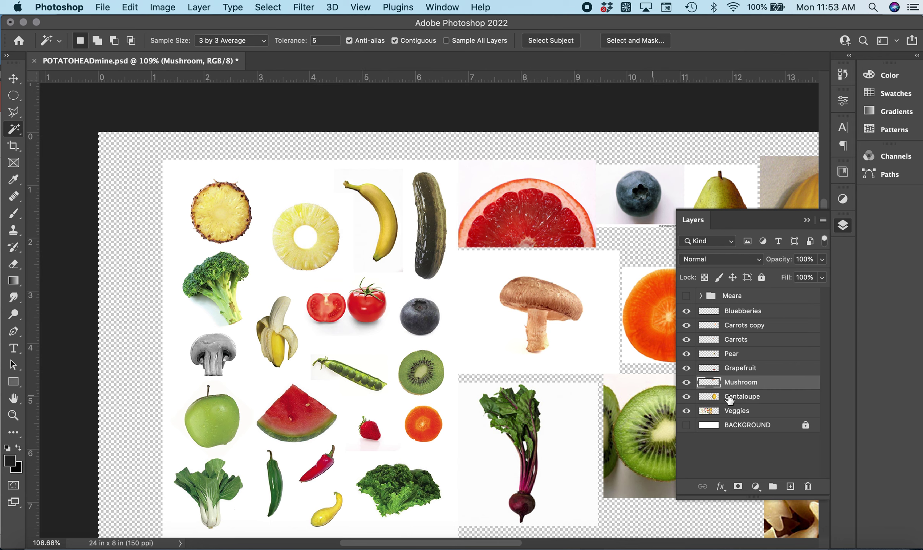
click(733, 412)
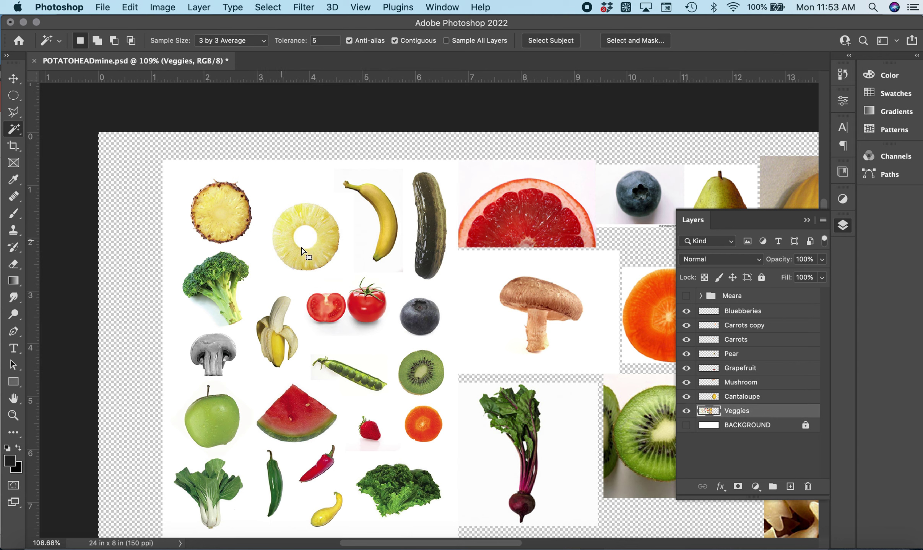
key(super+d)
Step: Try the Magic Wand on the pineapple ring, and test it on the grapefruit with a tolerance of 200
click(291, 225)
text(200)
click(508, 212)
scroll(404, 380, right, 6)
scroll(428, 460, down, 2)
key(shift)
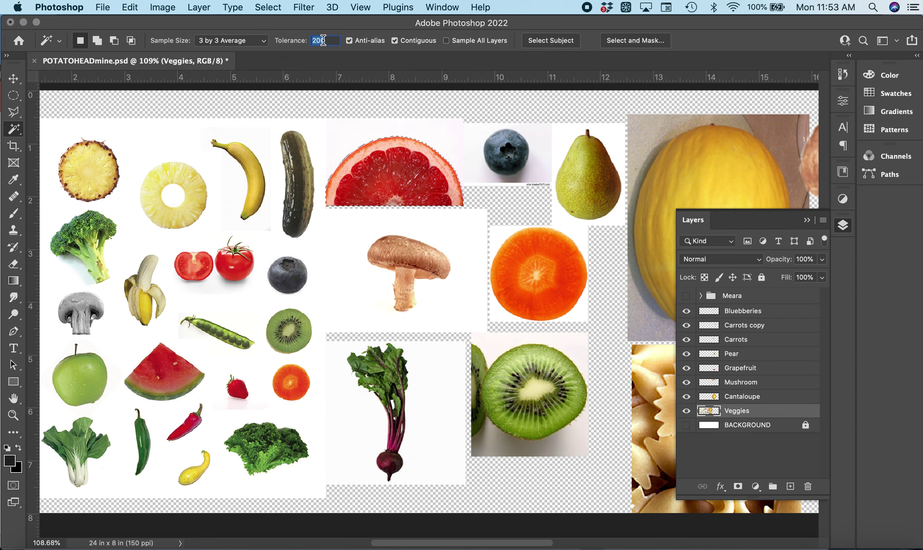
Step: Select the whole pineapple ring with the Magic Wand, trying a tolerance of 20 and using 40 to add the missed areas
text(20)
click(156, 187)
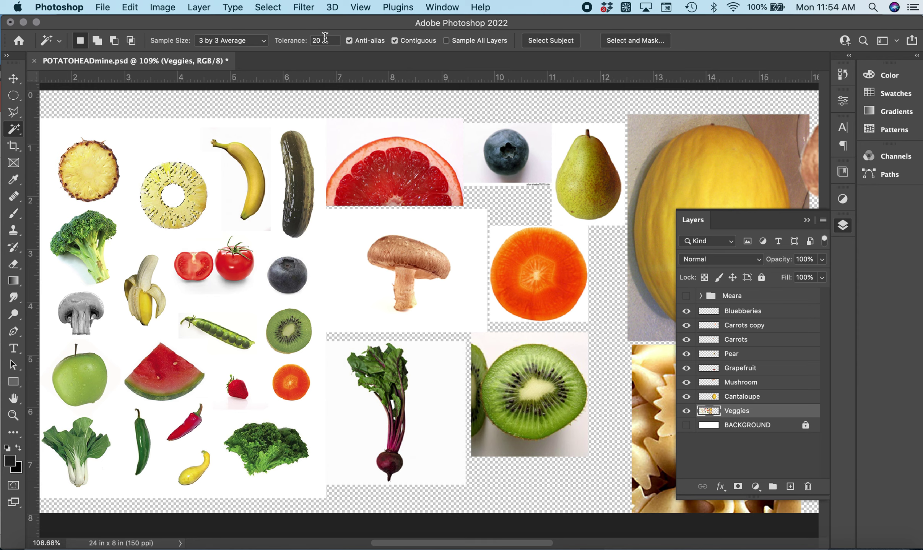
text(4)
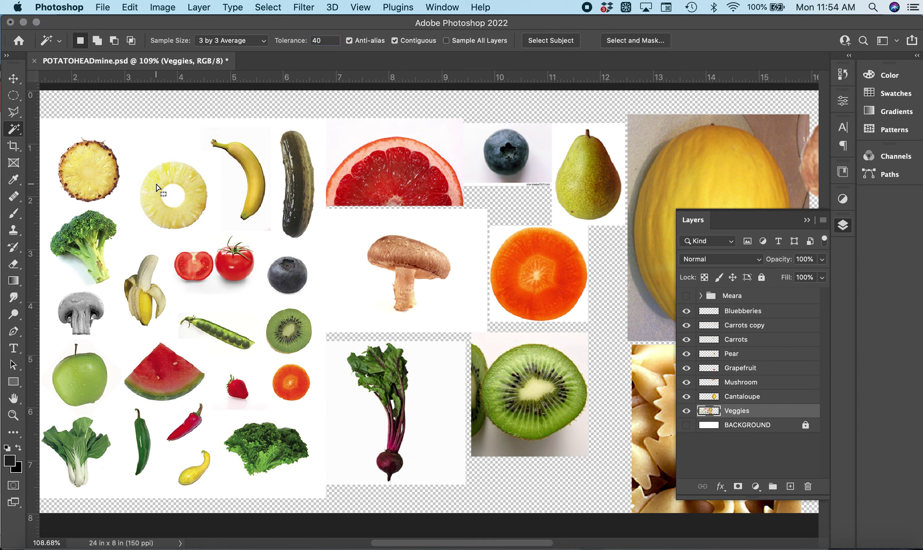
shift+click(195, 195)
shift+click(198, 198)
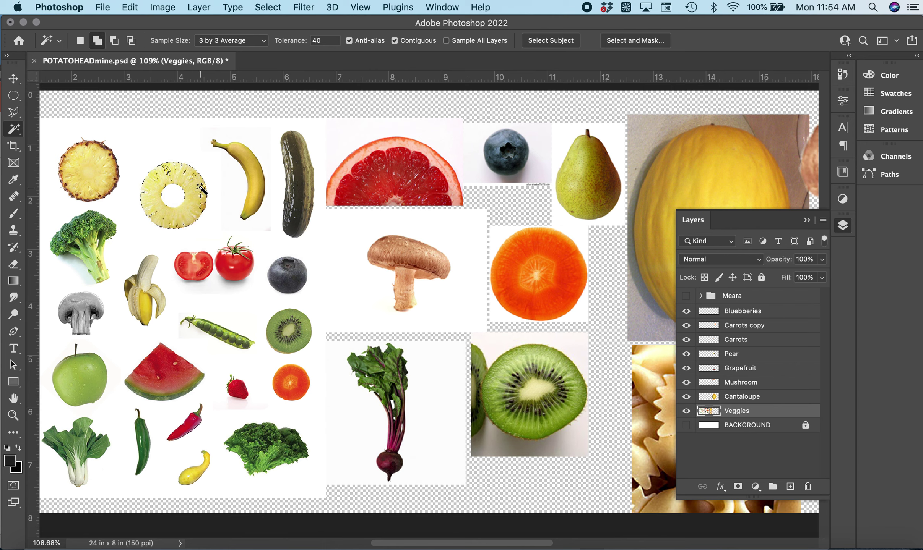
shift+click(167, 169)
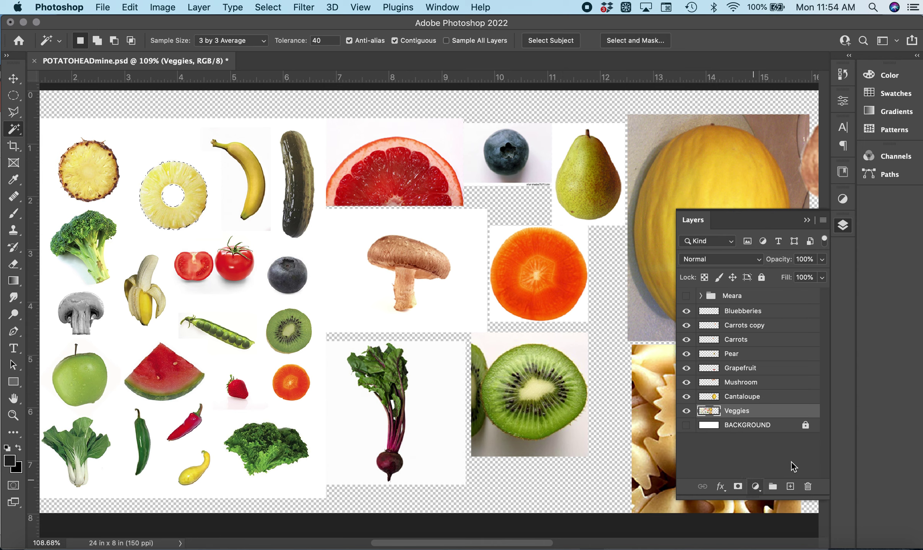
Step: Paste the selected pineapple ring onto a new layer below Cantaloupe and move the copy over the mushroom picture
click(790, 488)
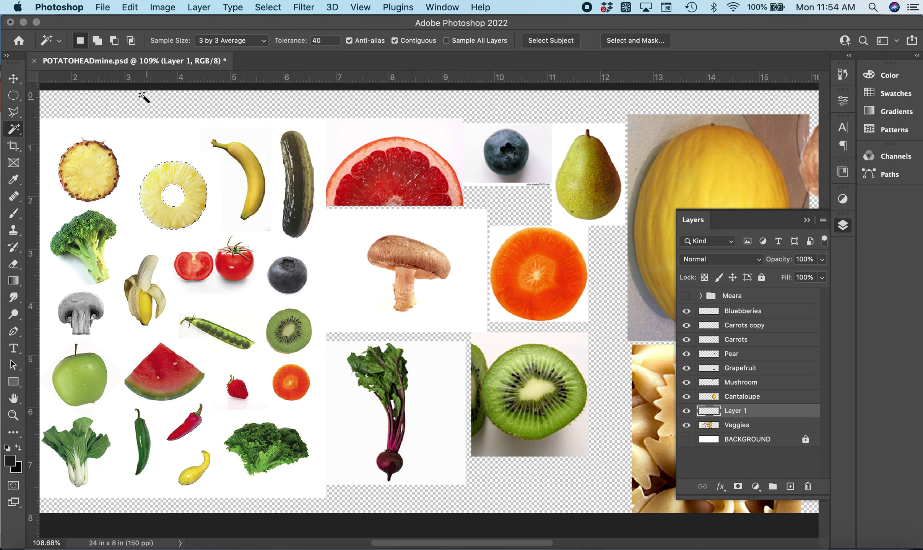
click(13, 78)
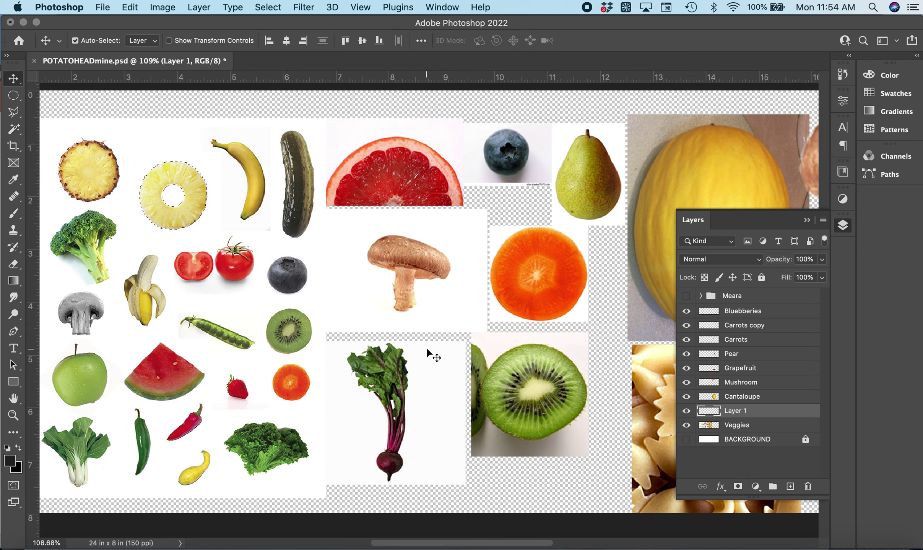
key(super+d)
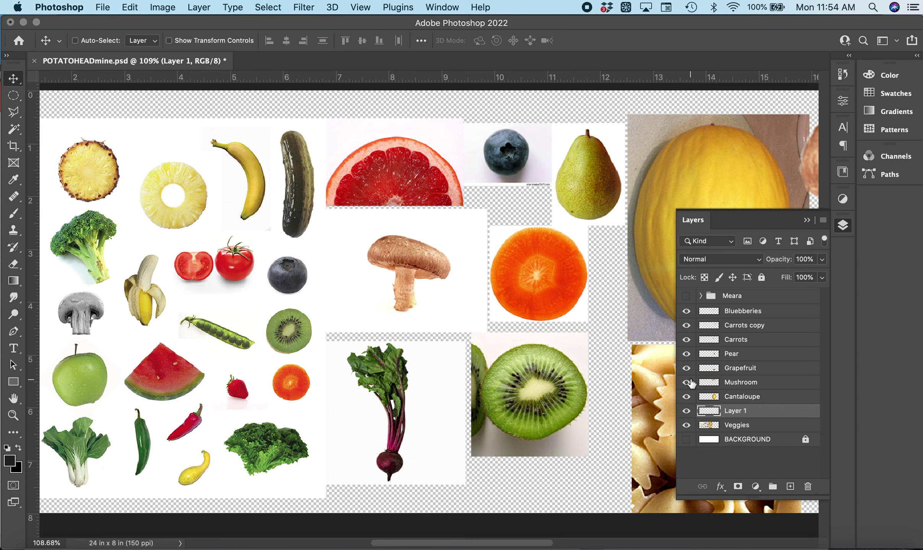
key(super+v)
drag(192, 182, 443, 325)
key(super+z)
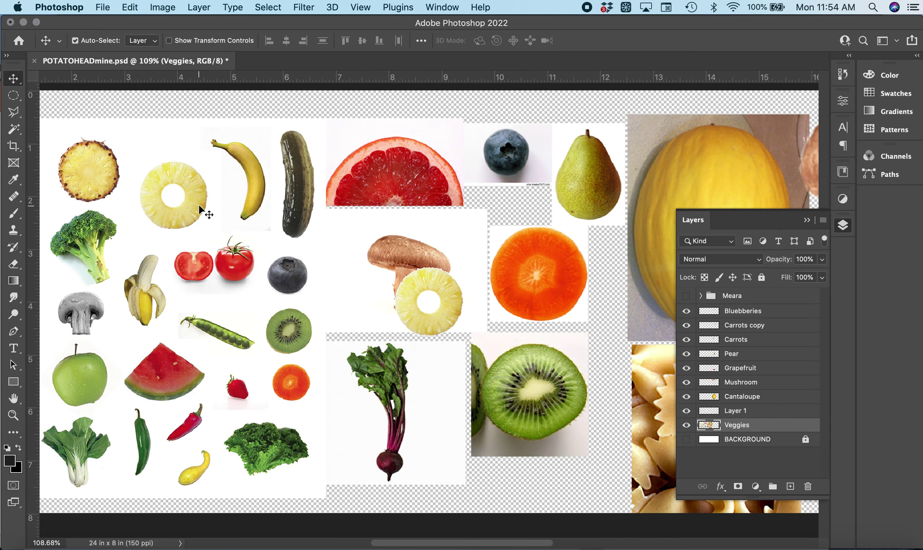
Step: Paste a second copy of the pineapple ring, place it over the kiwi picture, and delete its layer
click(744, 414)
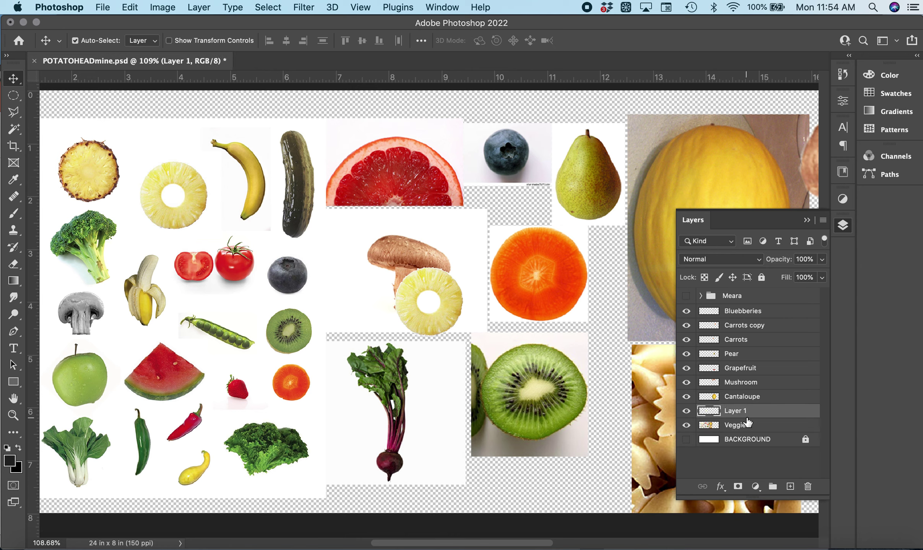
key(super+v)
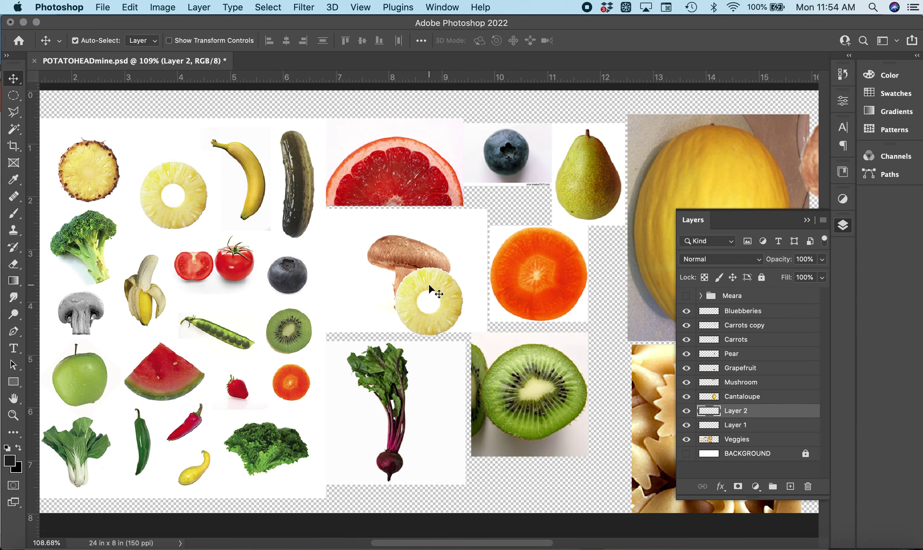
drag(432, 285, 545, 305)
drag(634, 384, 565, 368)
scroll(570, 373, right, 10)
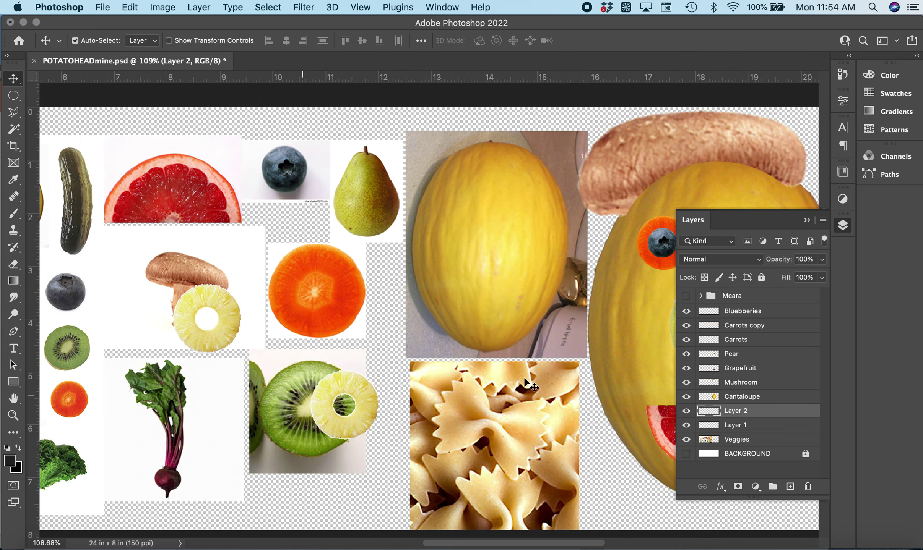
scroll(593, 423, right, 1)
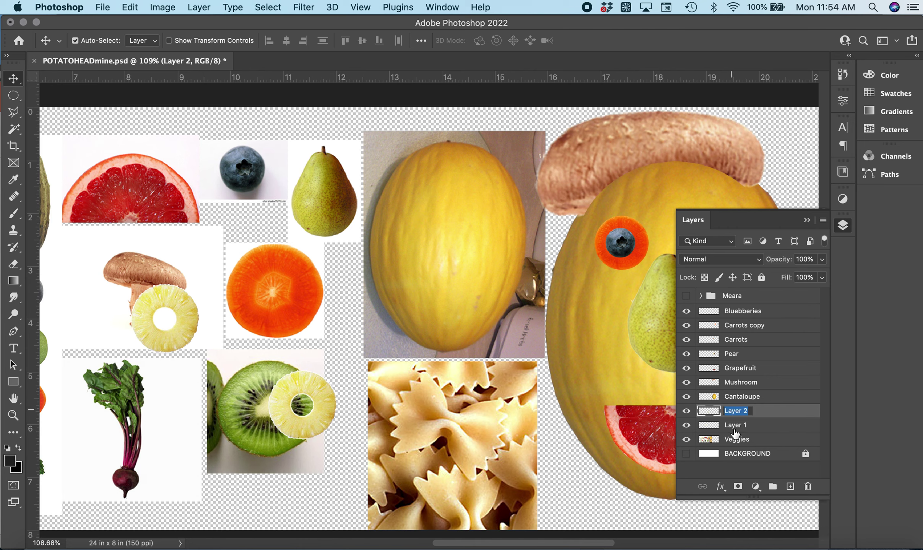
click(686, 410)
click(686, 411)
drag(745, 413, 807, 487)
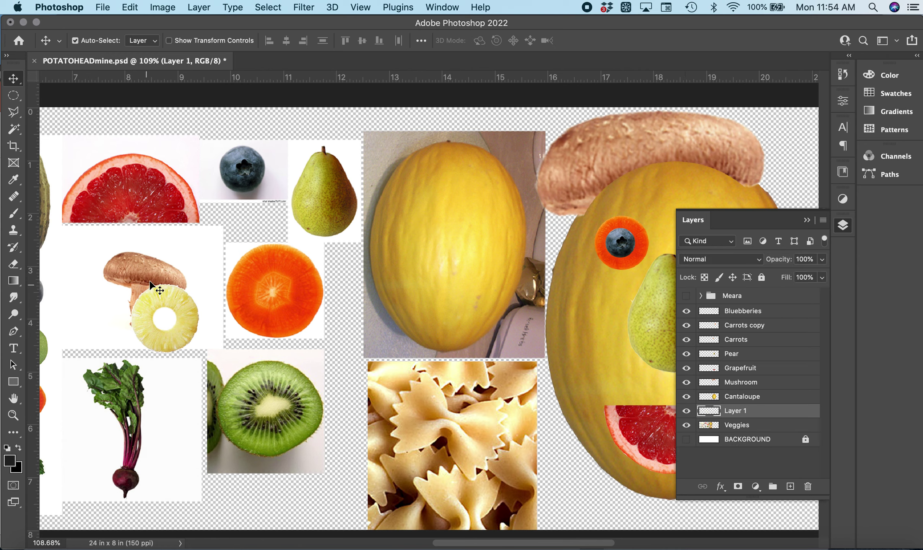
Step: Move the pineapple ring onto the melon near the left eye and place its layer directly above Cantaloupe
drag(163, 303, 603, 252)
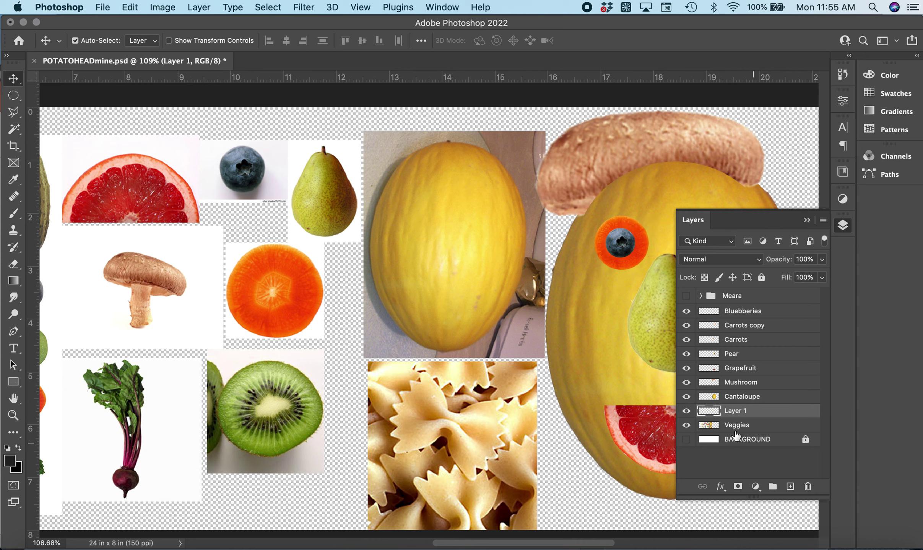
drag(726, 412, 727, 386)
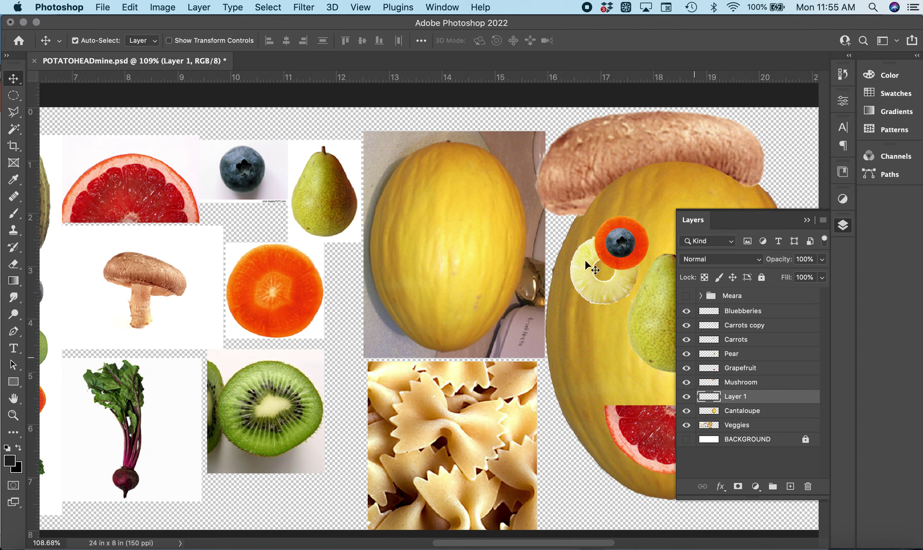
Step: Scale the pineapple ring up to about 148.55% and centre it around the left carrot-and-blueberry eye
key(super+t)
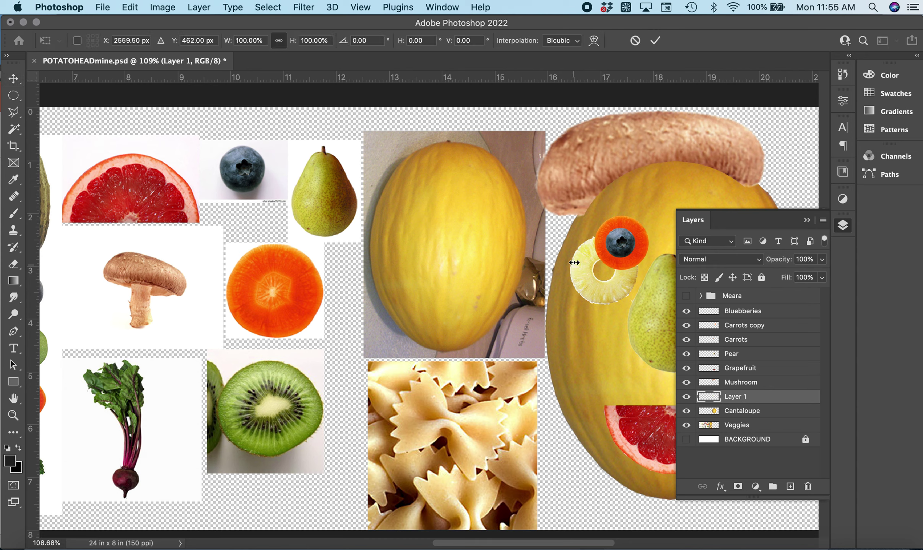
drag(568, 232, 537, 201)
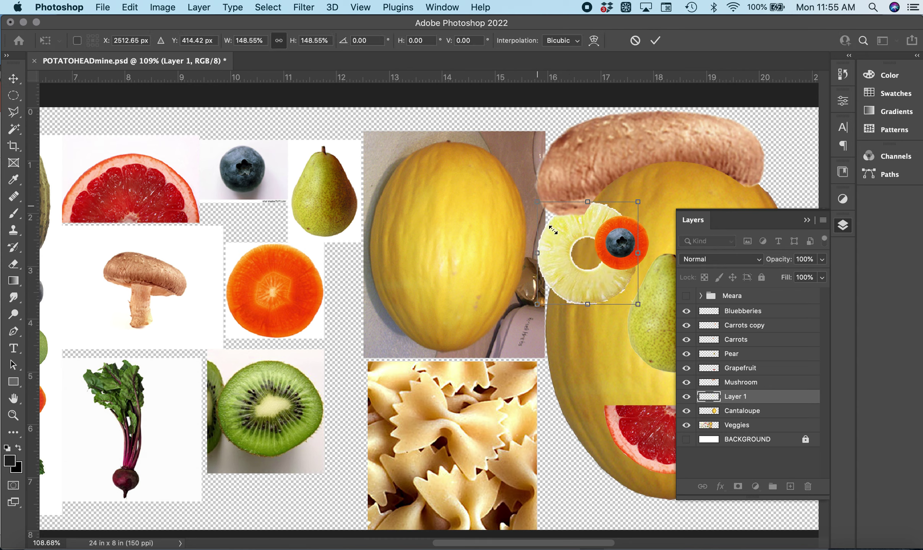
scroll(553, 230, right, 8)
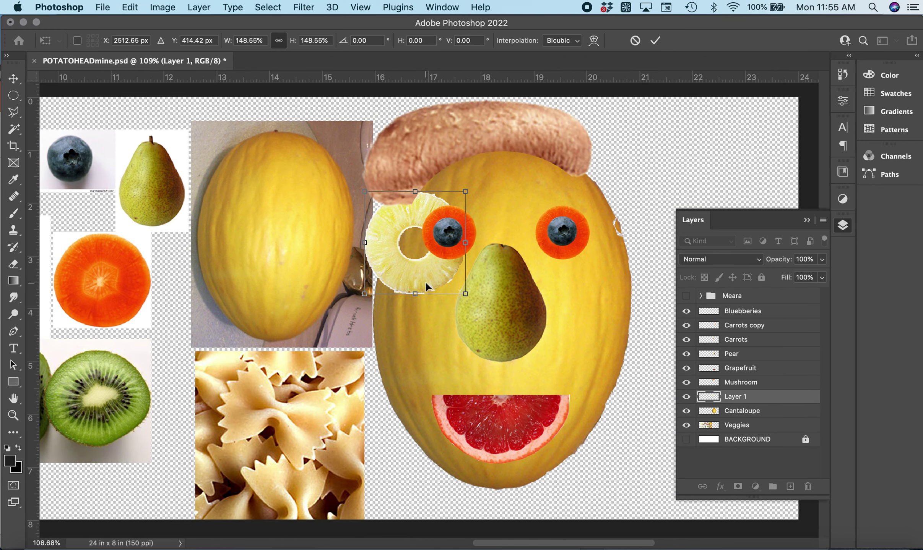
drag(425, 283, 452, 273)
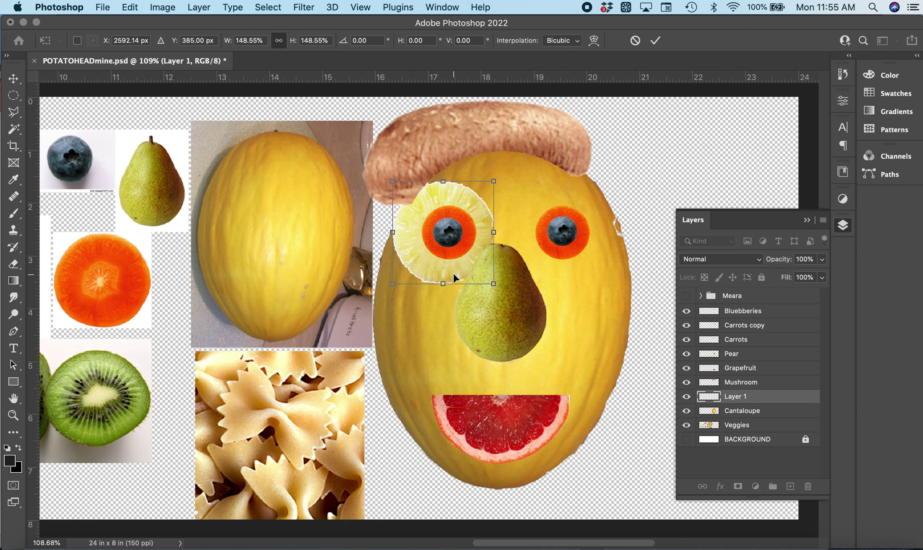
drag(456, 273, 450, 271)
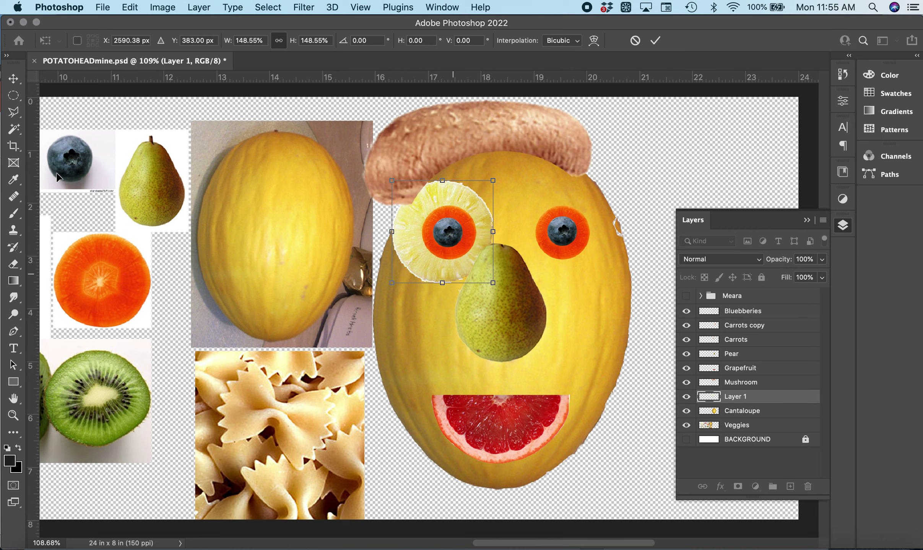
Step: Delete the ring's inner part with a centred elliptical selection to leave a thin outer band, and clear the selection
click(14, 97)
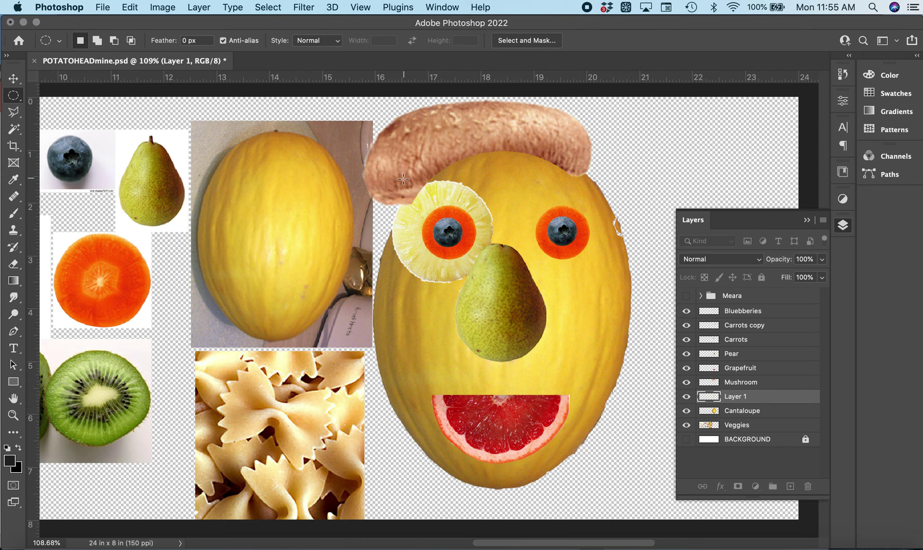
drag(449, 234, 409, 197)
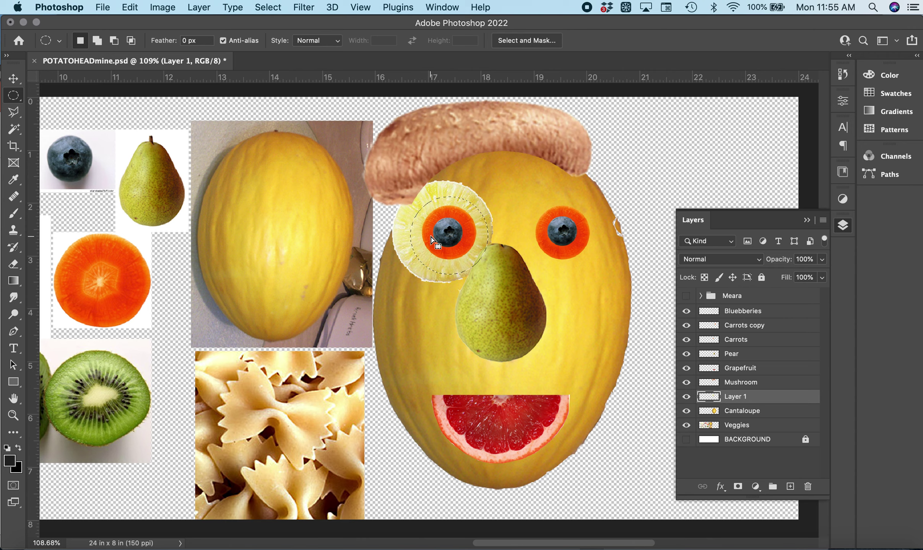
key(Left)
key(Left)
key(Left)
key(Left)
key(Left)
key(Left)
key(Left)
key(Left)
key(Left)
key(Left)
key(Left)
key(Left)
key(Left)
key(Left)
key(Left)
key(Left)
key(Left)
key(Left)
key(Left)
key(Left)
key(Up)
key(Up)
key(Up)
key(Up)
key(Up)
key(Up)
key(Up)
key(Up)
key(Up)
key(Up)
key(Up)
key(Right)
key(Right)
key(Right)
key(Right)
key(Right)
key(Right)
key(Delete)
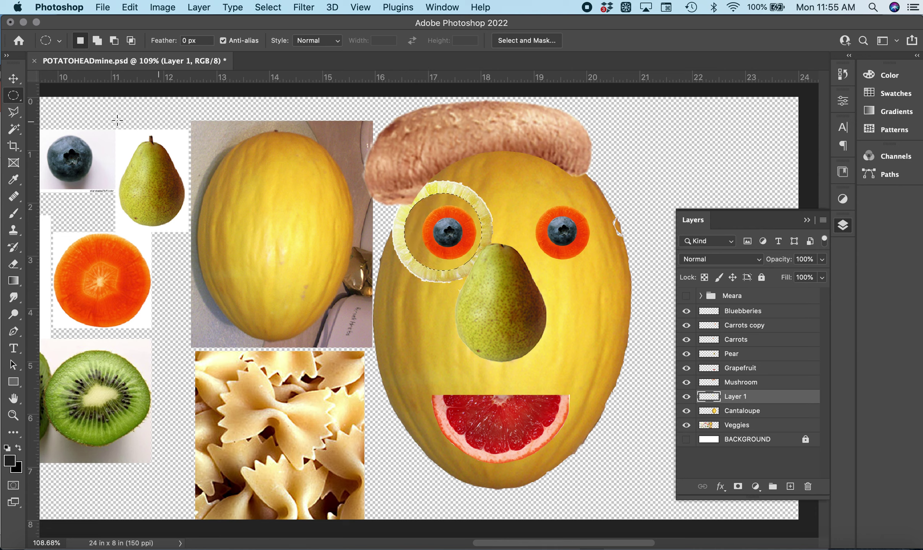
key(super+d)
Step: Scale the thinned pineapple ring down to about 90.12% and recentre it around the left eye
click(13, 79)
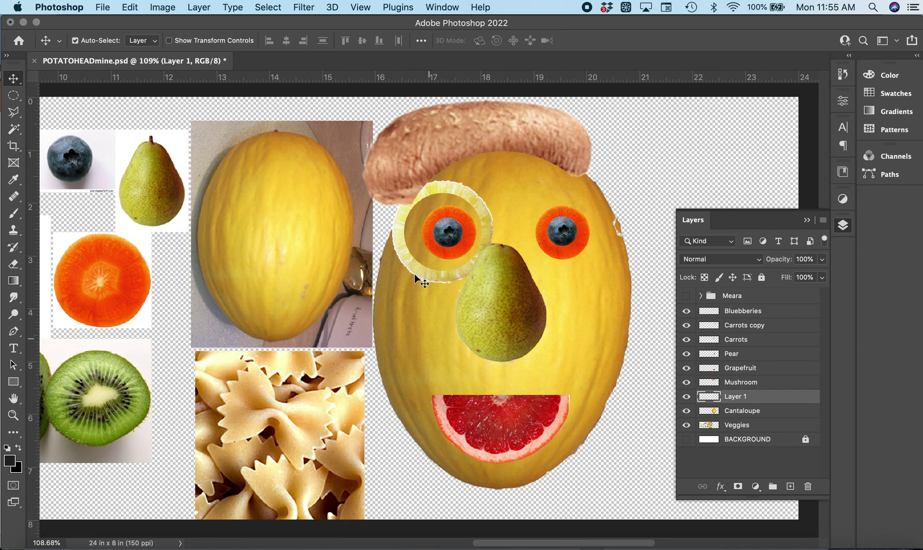
key(super+t)
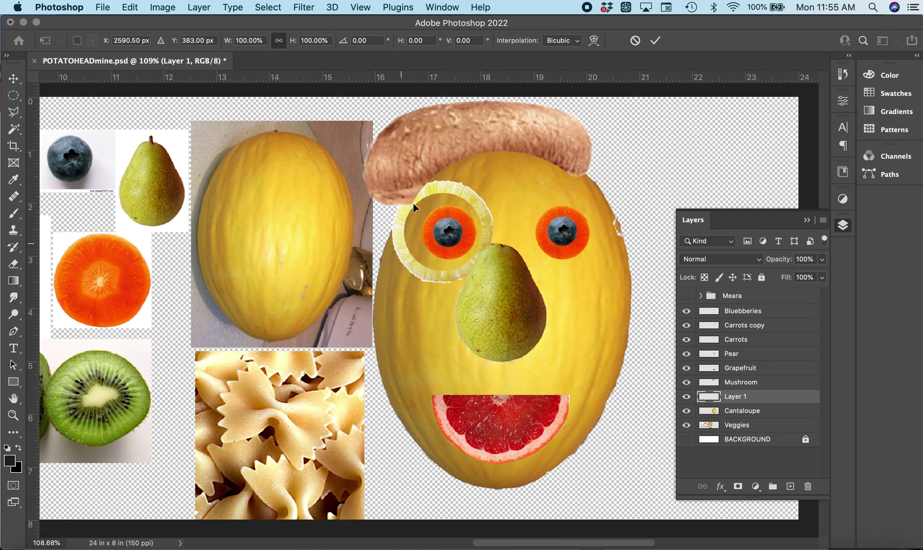
drag(391, 178, 401, 189)
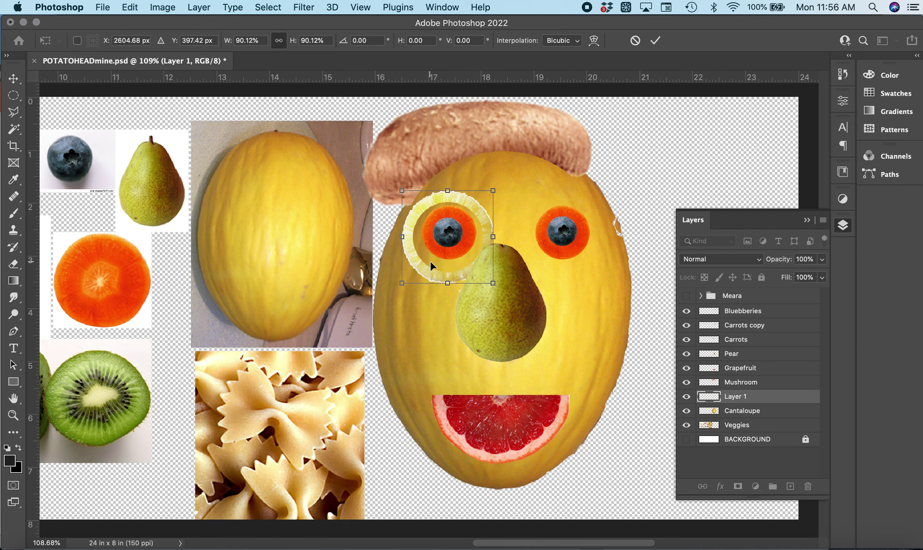
drag(428, 267, 579, 266)
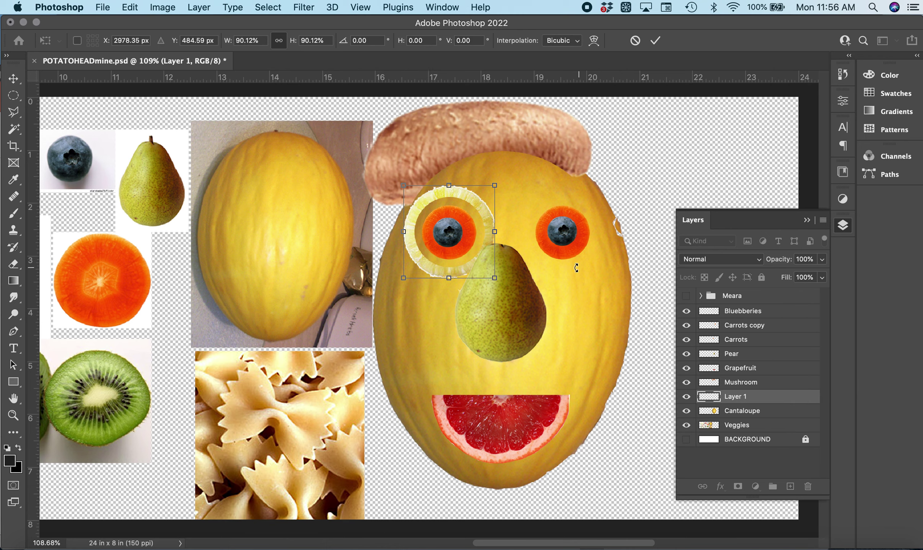
key(Return)
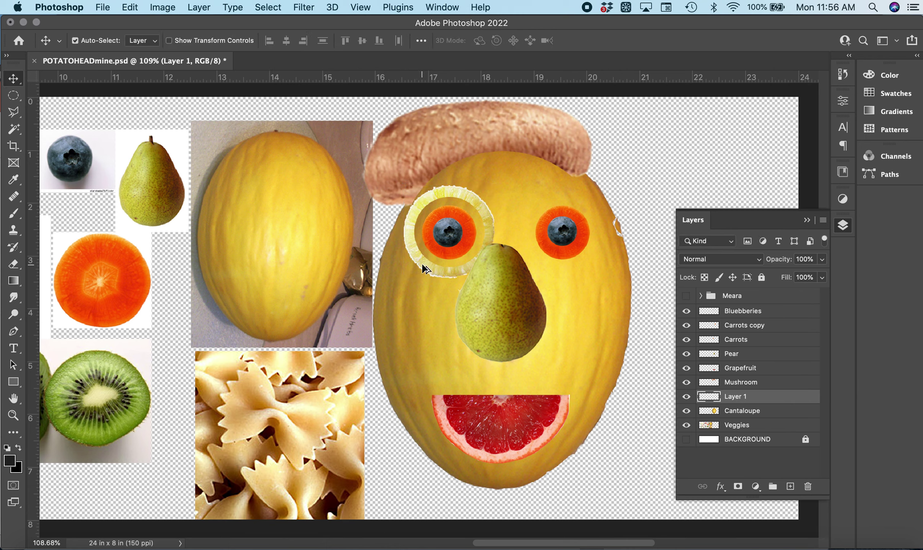
Step: Duplicate the pineapple ring around the right eye, level with the first one, and leave no layer selected
drag(424, 268, 537, 268)
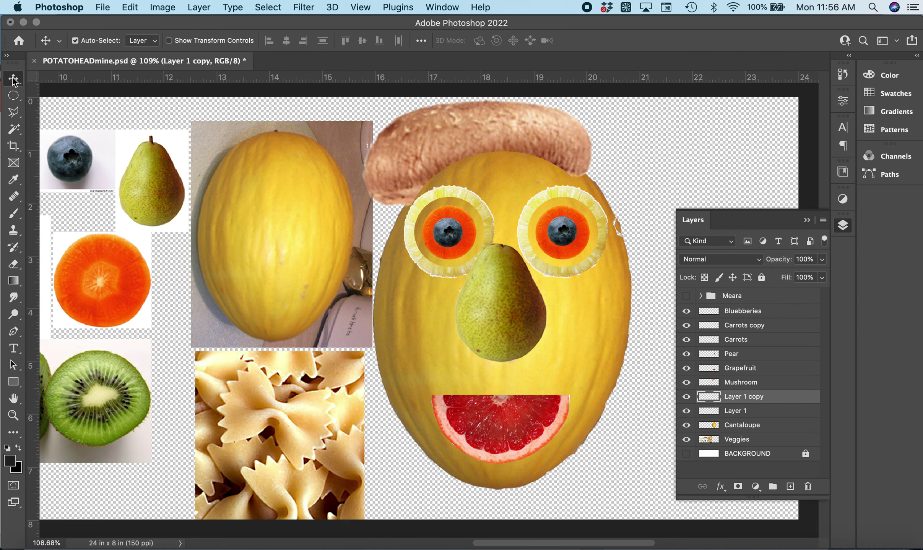
click(381, 445)
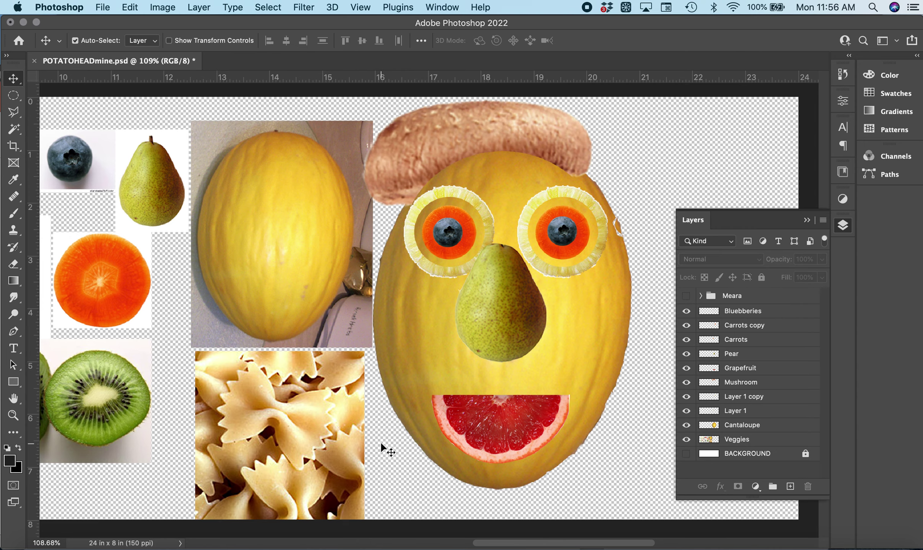
Step: Switch to the Quick Selection tool
scroll(199, 401, left, 5)
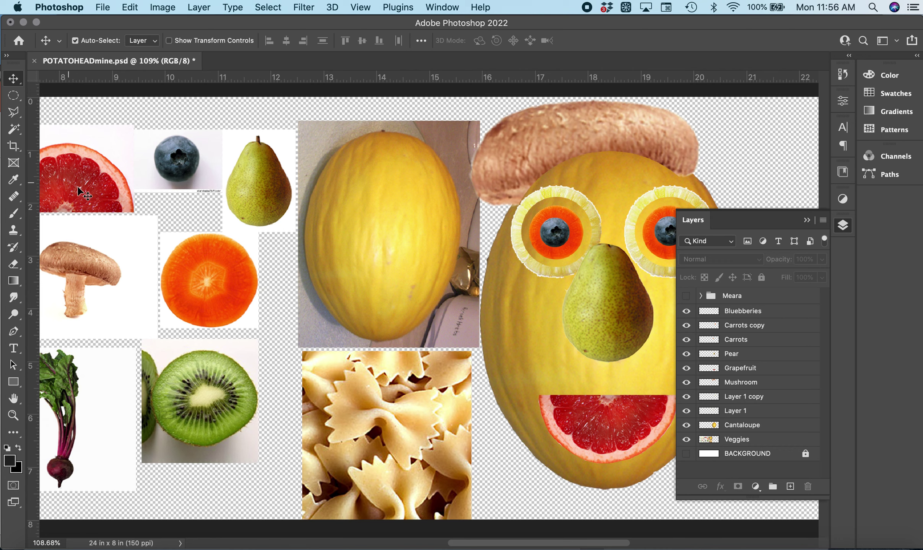
click(15, 124)
right_click(8, 133)
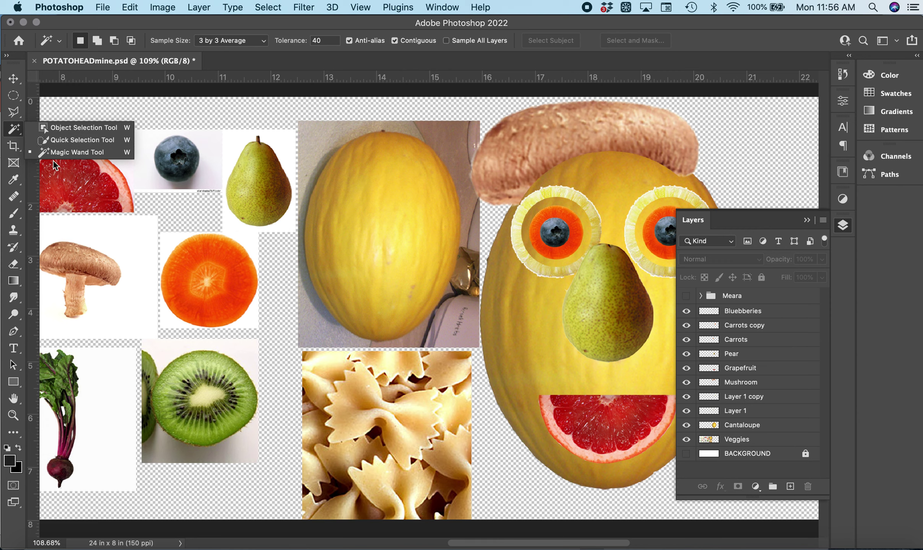
click(65, 141)
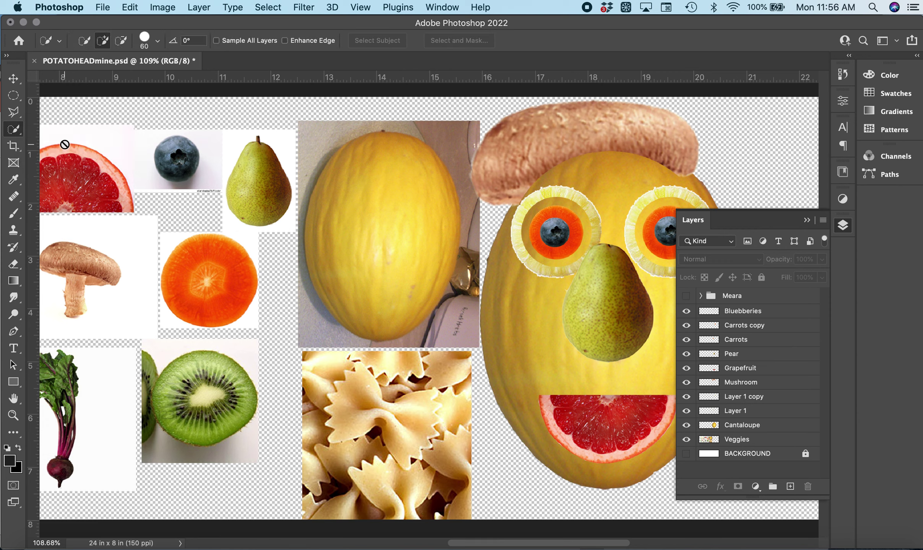
click(13, 133)
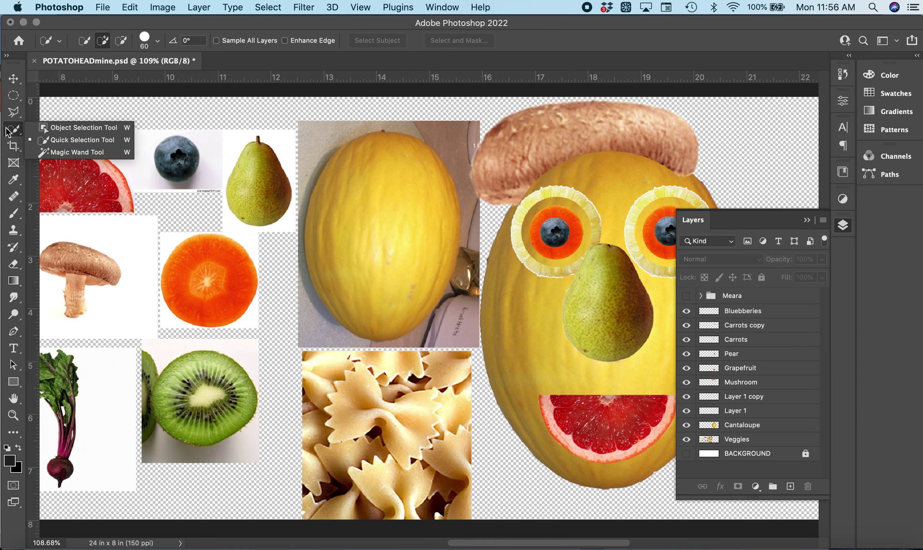
click(12, 134)
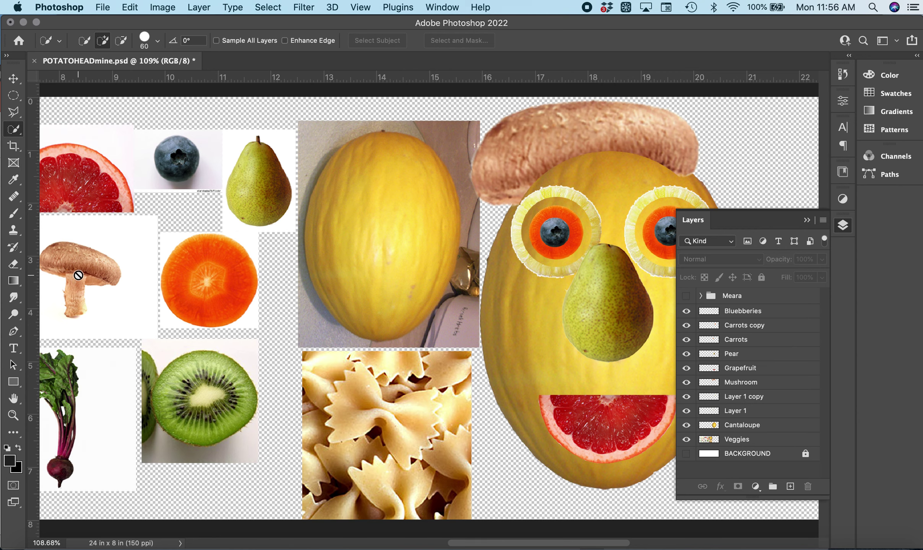
scroll(73, 270, left, 3)
scroll(78, 275, left, 5)
scroll(79, 275, down, 4)
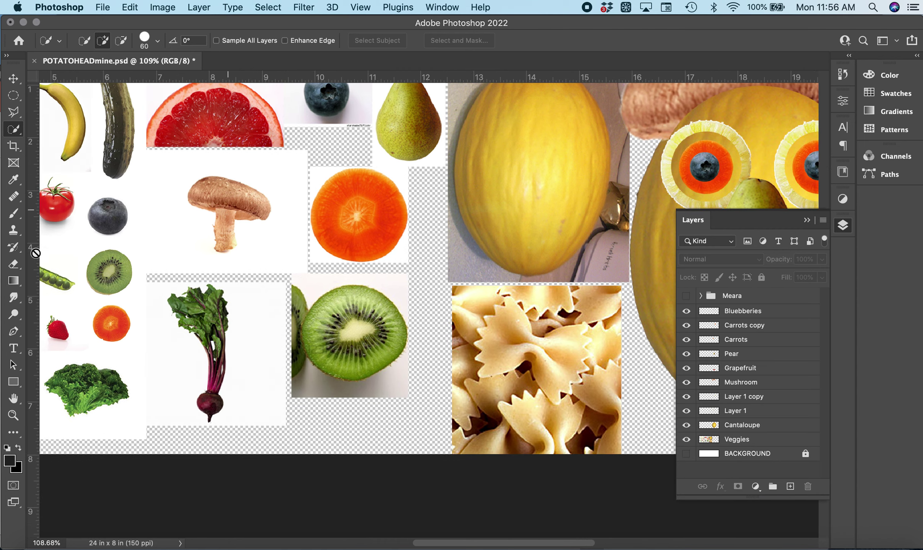
scroll(274, 386, down, 3)
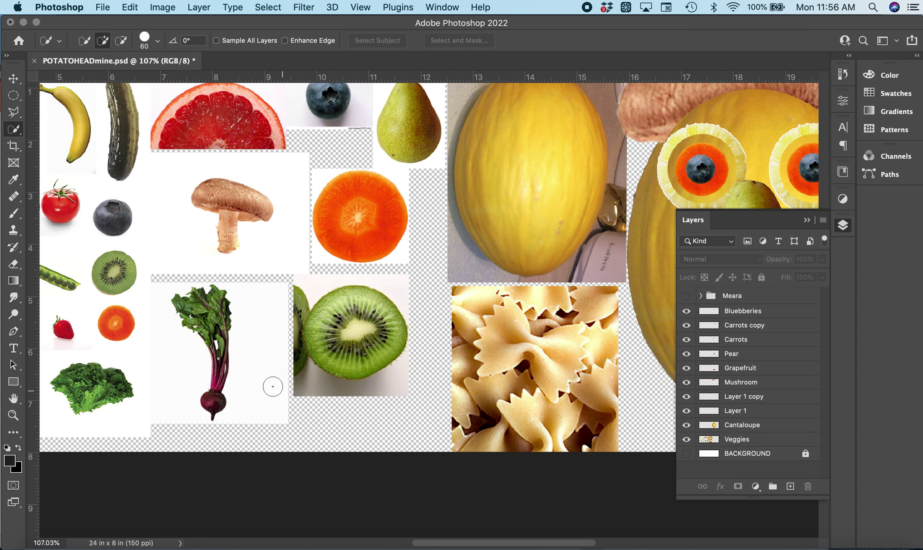
scroll(464, 333, down, 2)
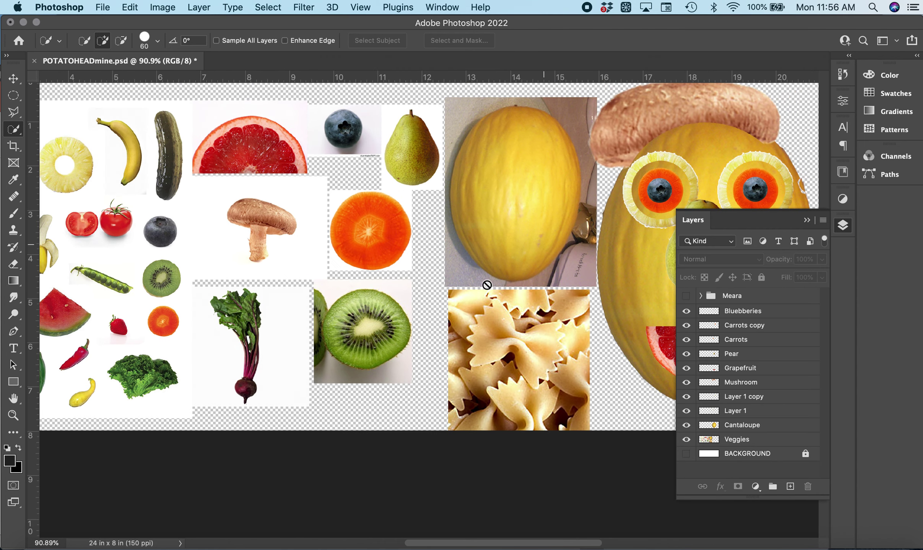
scroll(137, 321, right, 9)
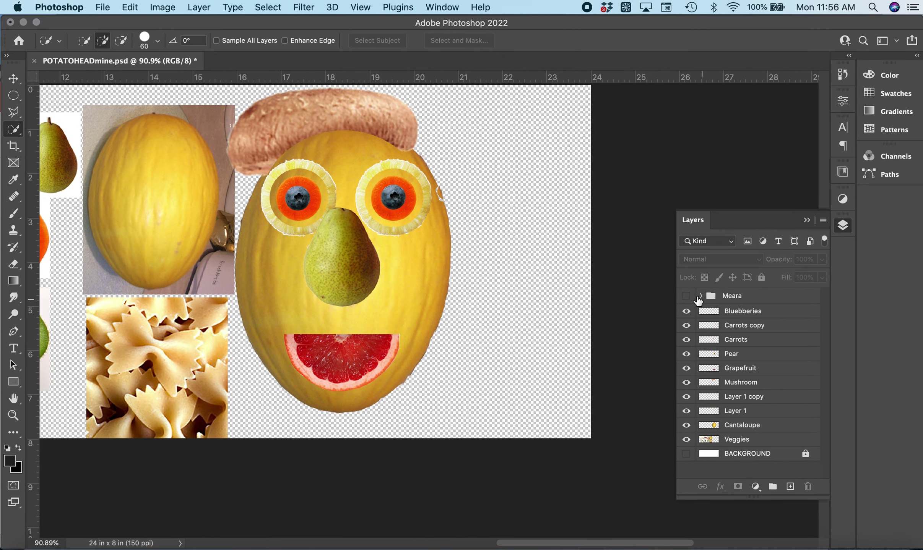
Step: View the finished example face on its own, and make all the other layers visible again, including the white background
click(685, 298)
drag(686, 331, 694, 469)
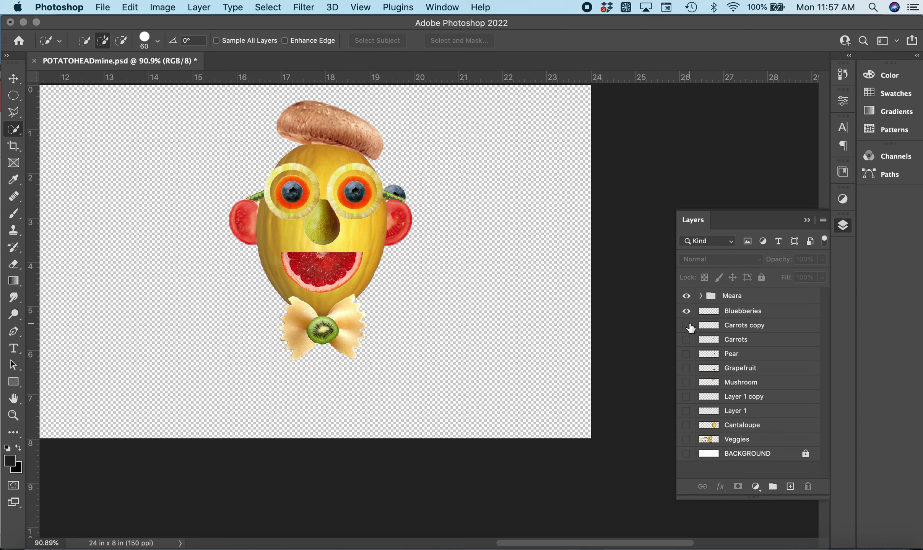
drag(687, 328, 687, 453)
scroll(256, 346, left, 5)
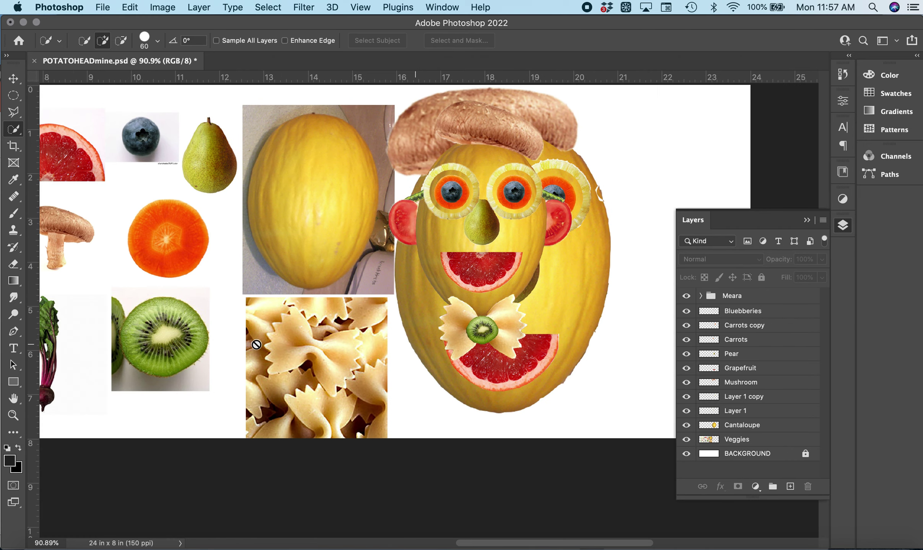
scroll(256, 345, left, 4)
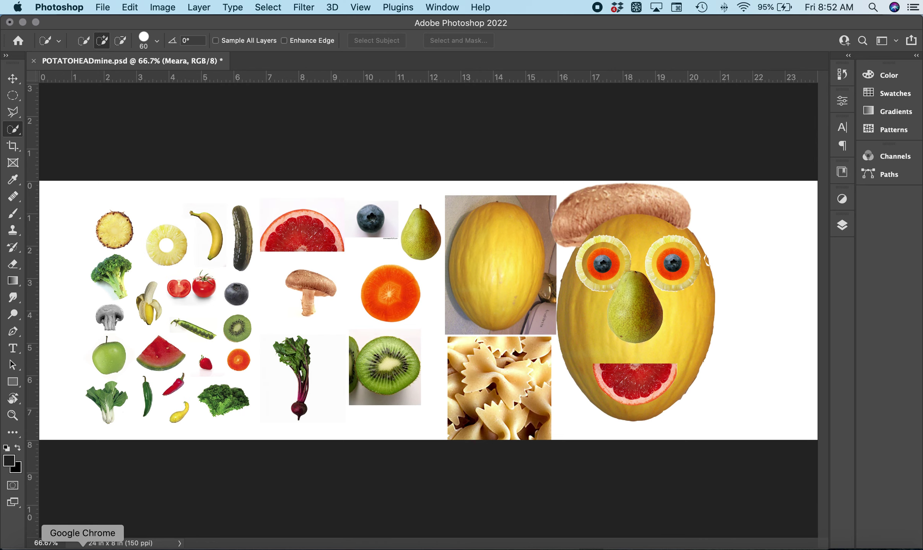
Step: Add a new layer above the Bluebberies layer and name it Beard
click(841, 225)
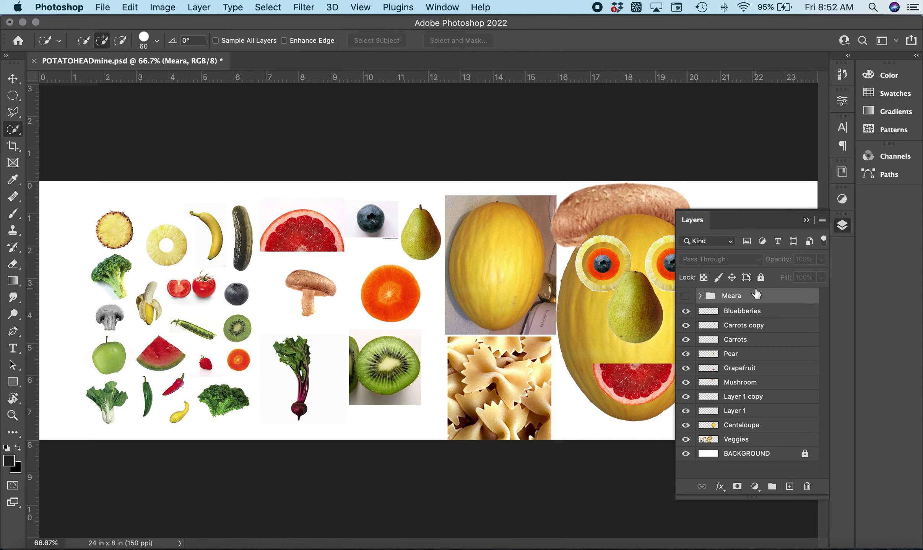
click(742, 313)
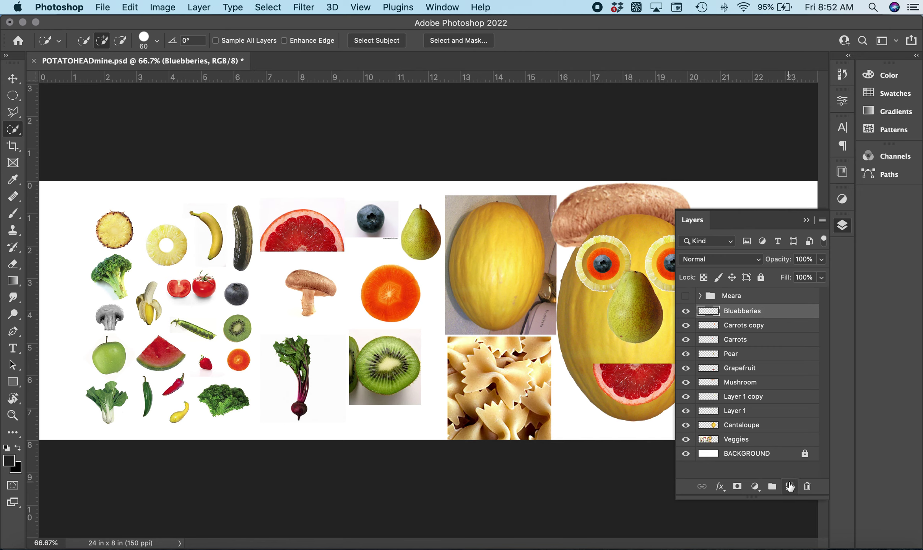
click(789, 486)
double_click(729, 310)
text(Beard)
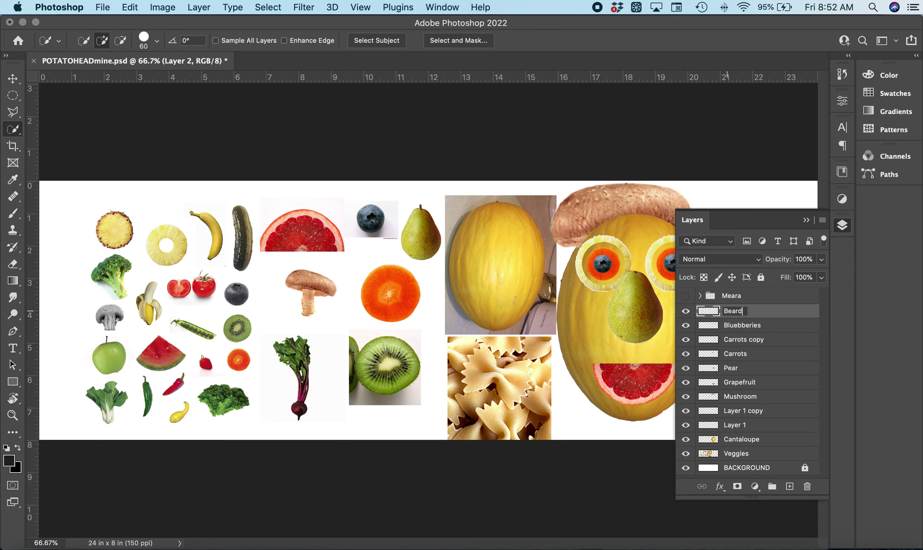
key(Return)
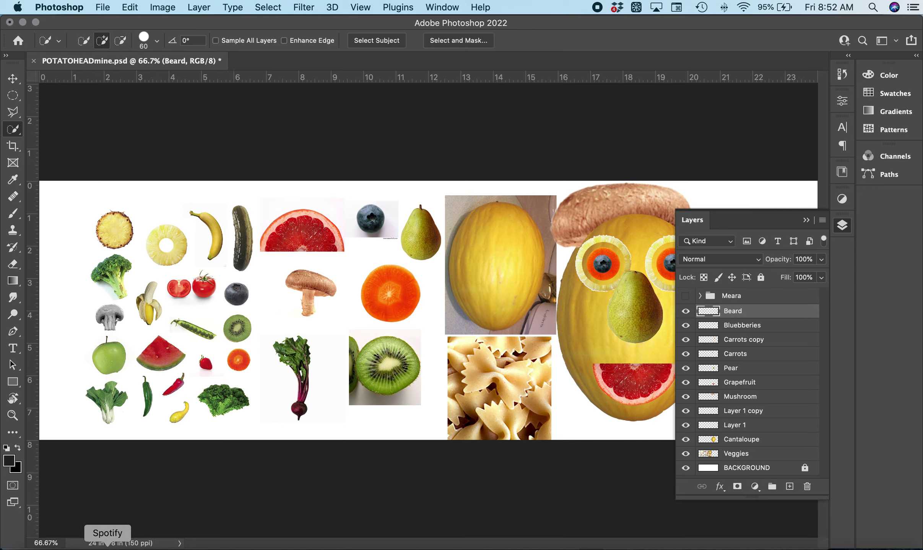
Step: Switch to Chrome and look through the "kale veggies" image results for a suitable beard picture
click(83, 548)
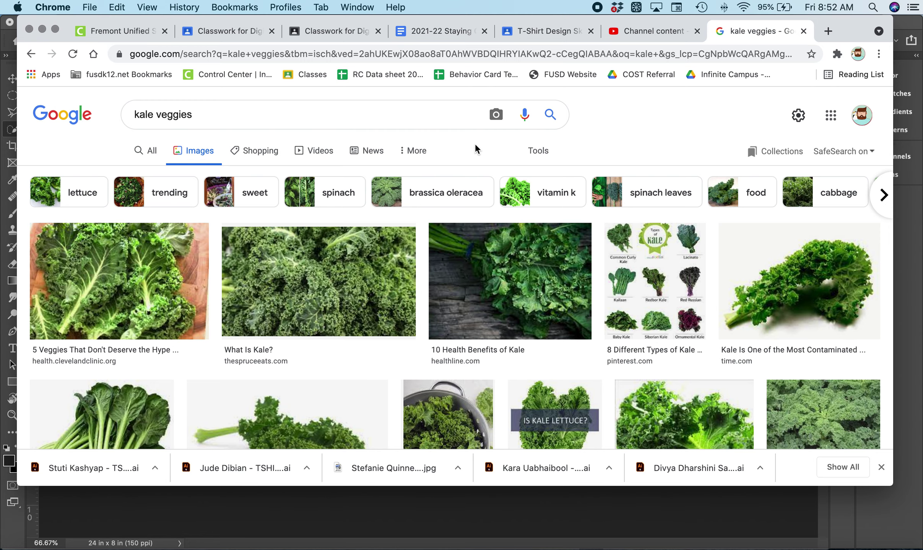
scroll(495, 238, down, 6)
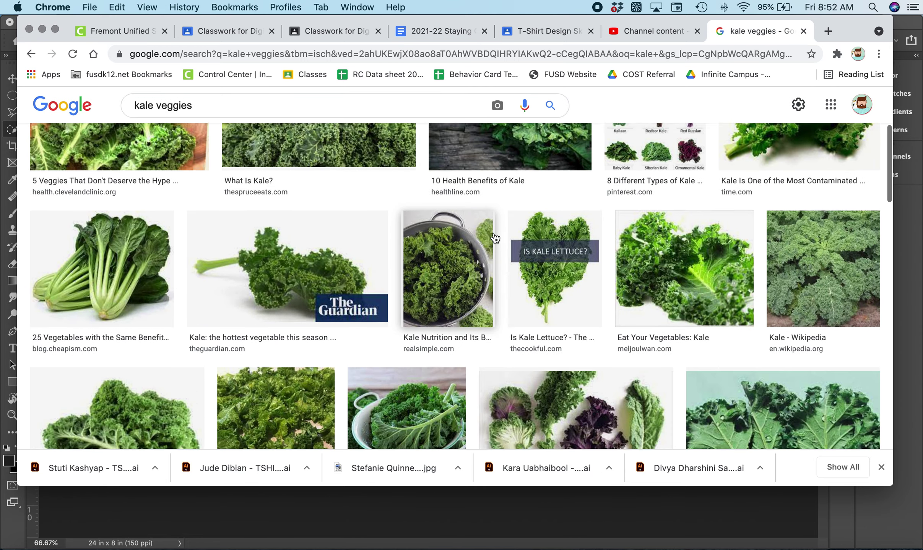
scroll(495, 238, up, 5)
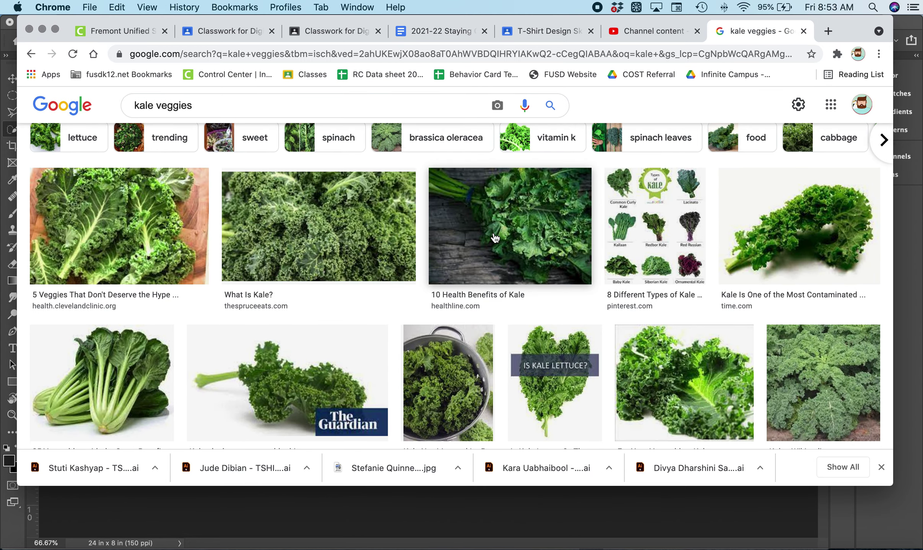
scroll(495, 238, up, 3)
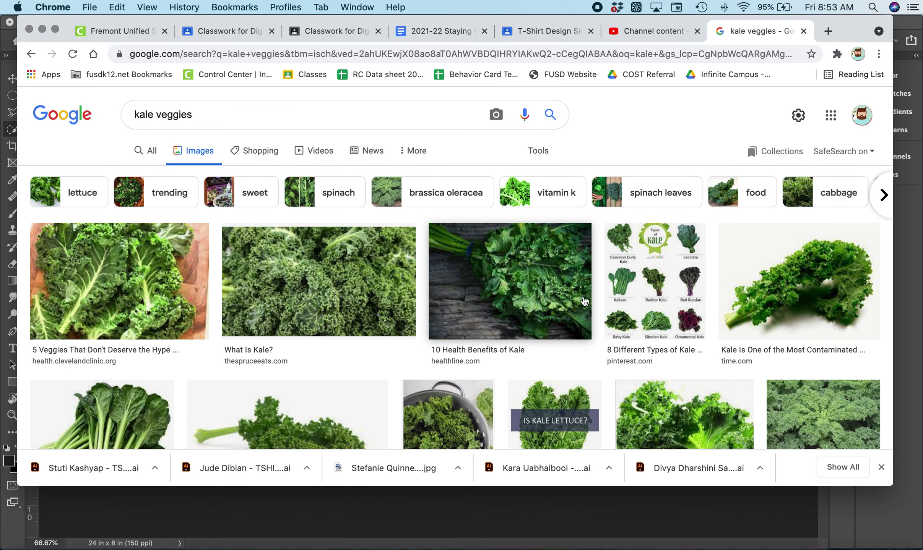
scroll(583, 350, down, 1)
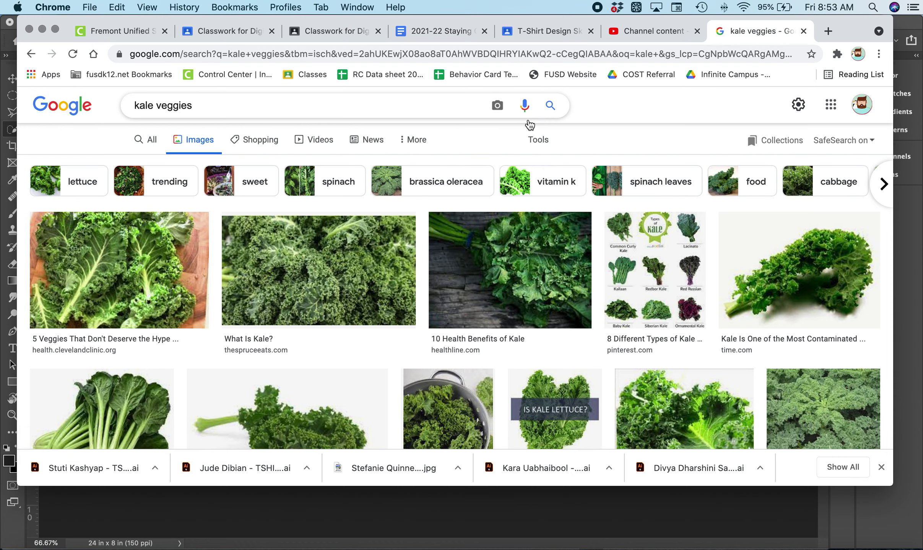
Step: Filter the kale image results to Medium size and look through them
click(535, 140)
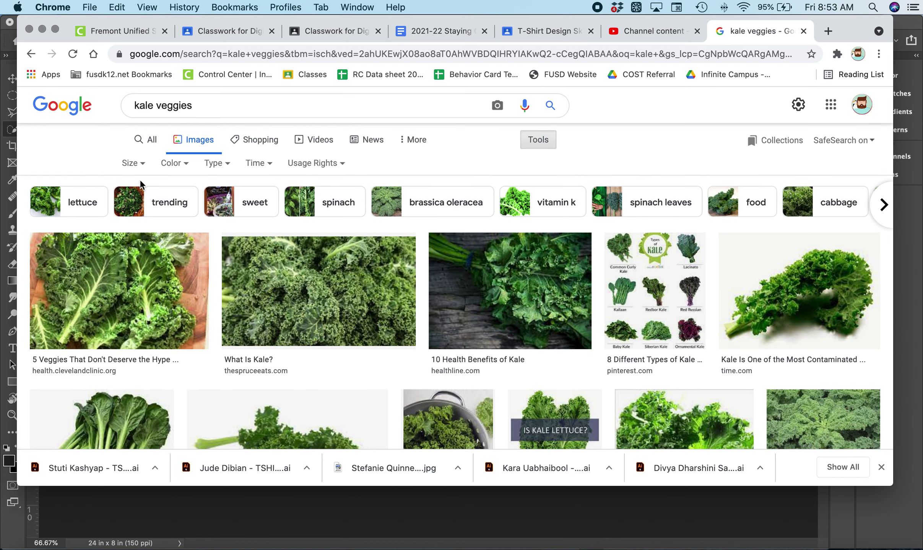
click(135, 170)
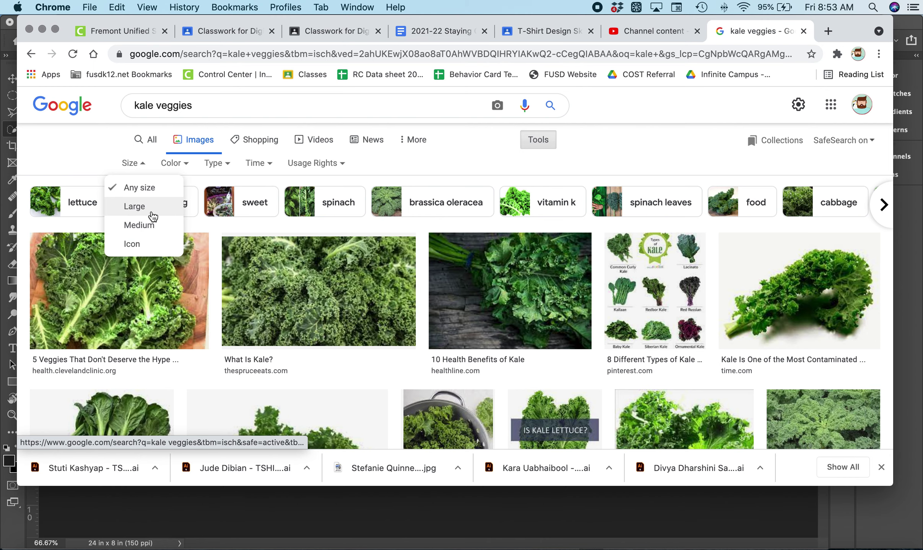
click(142, 228)
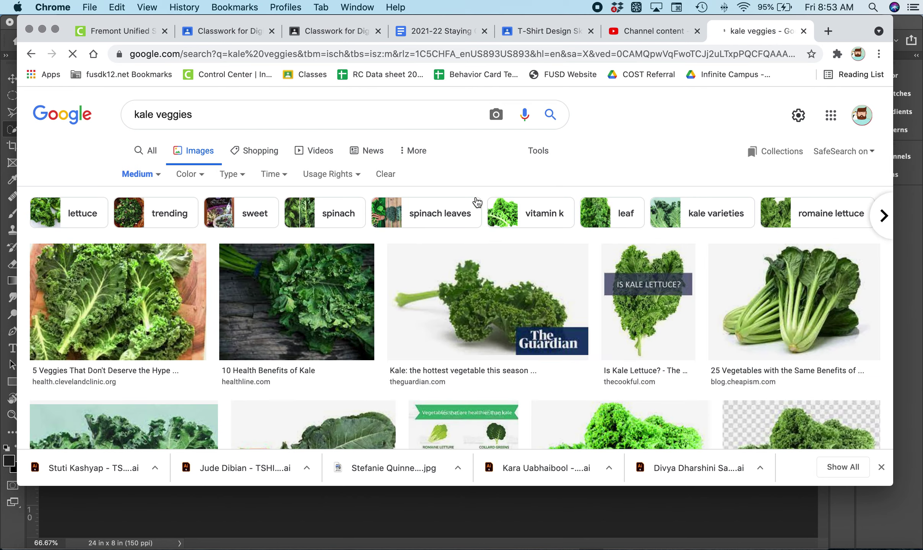
scroll(800, 316, down, 5)
scroll(800, 316, up, 5)
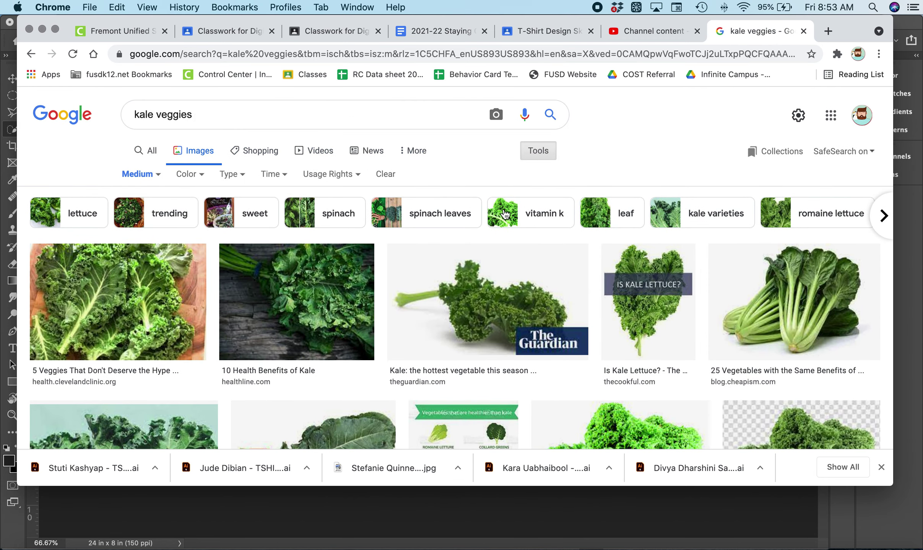
scroll(505, 215, down, 5)
scroll(505, 215, down, 5)
scroll(504, 210, up, 10)
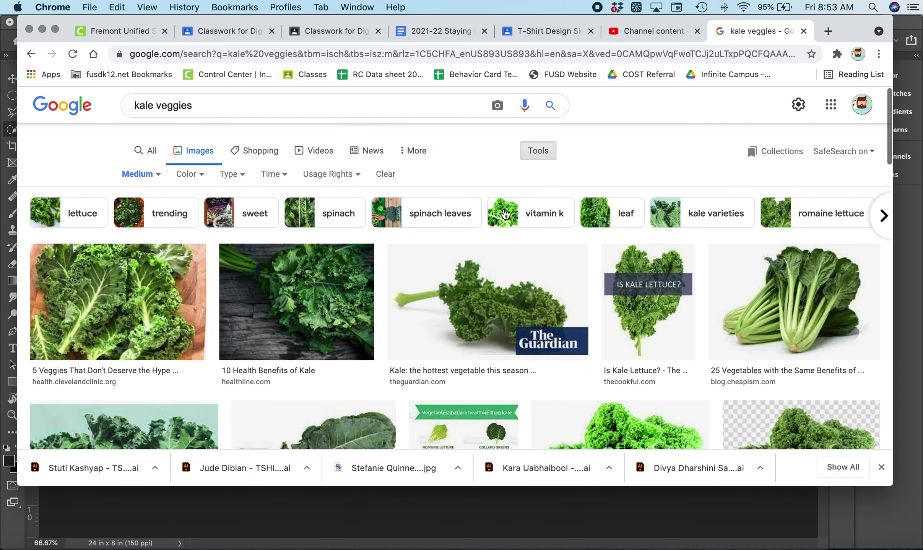
Step: Extend the image search to "kale veggies white background"
click(305, 118)
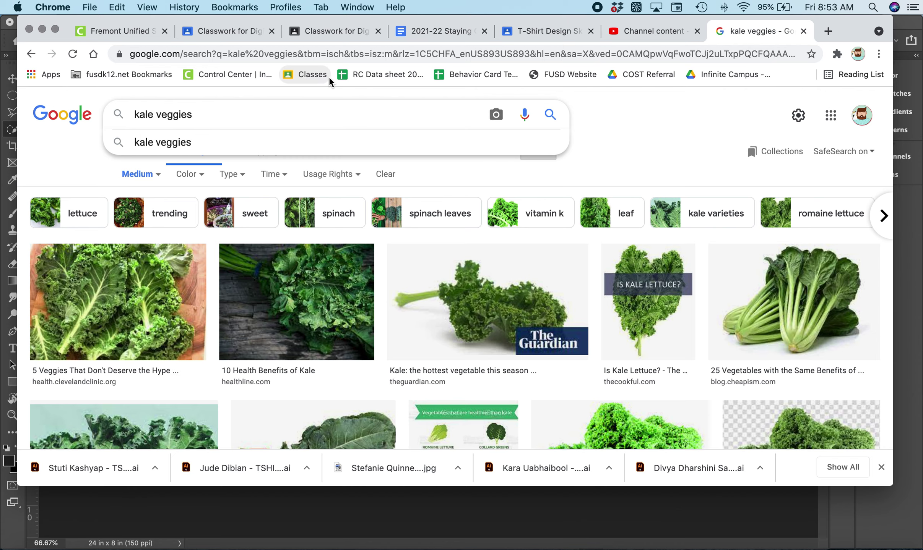
text(white background)
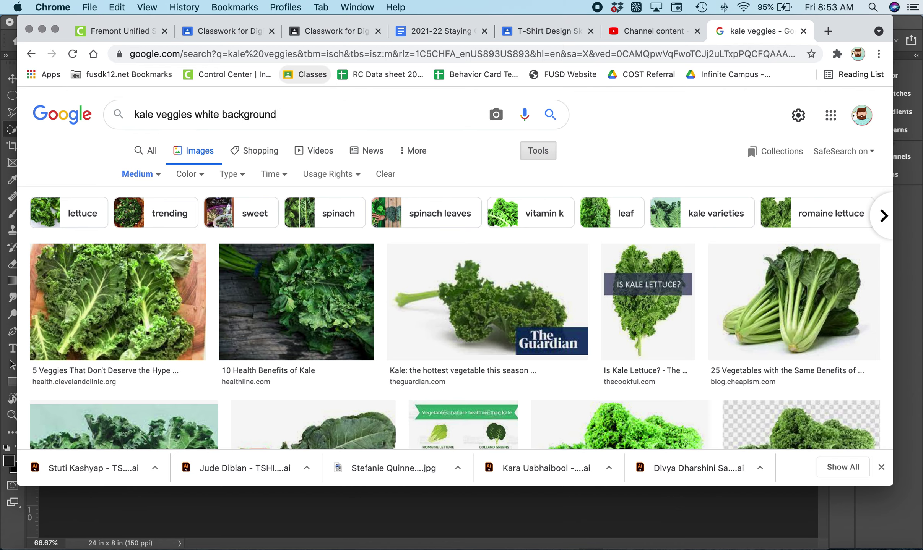
key(Return)
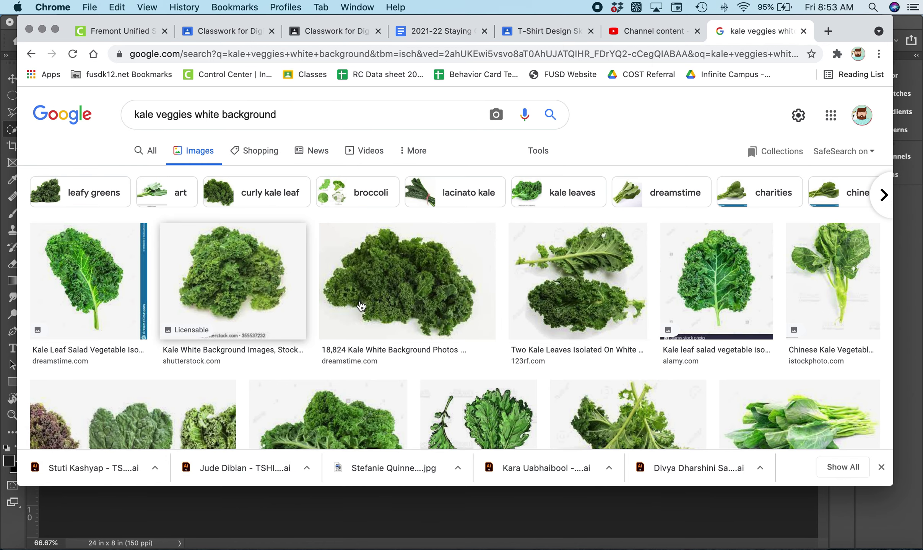
Step: Compare several kale pictures on white backgrounds and preview the Dreamstime picture of a dense curly kale pile
click(404, 316)
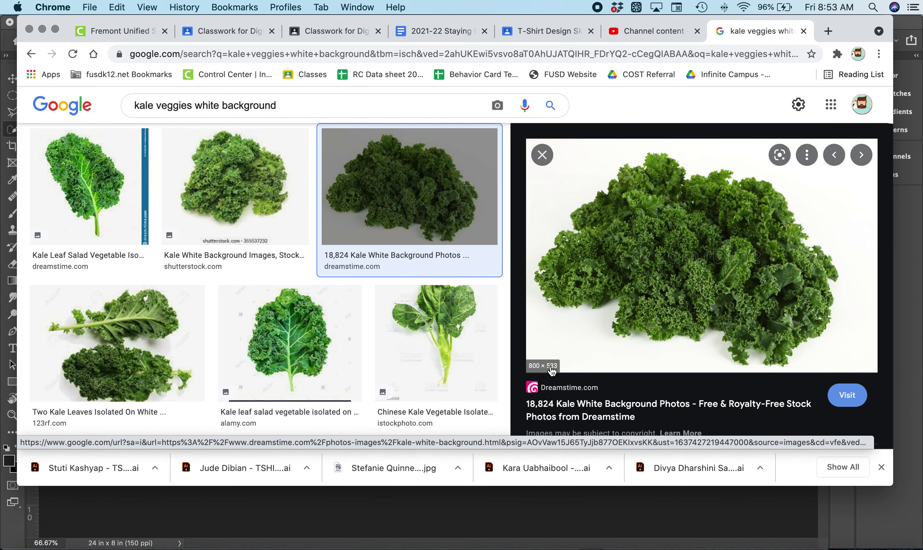
drag(686, 331, 624, 299)
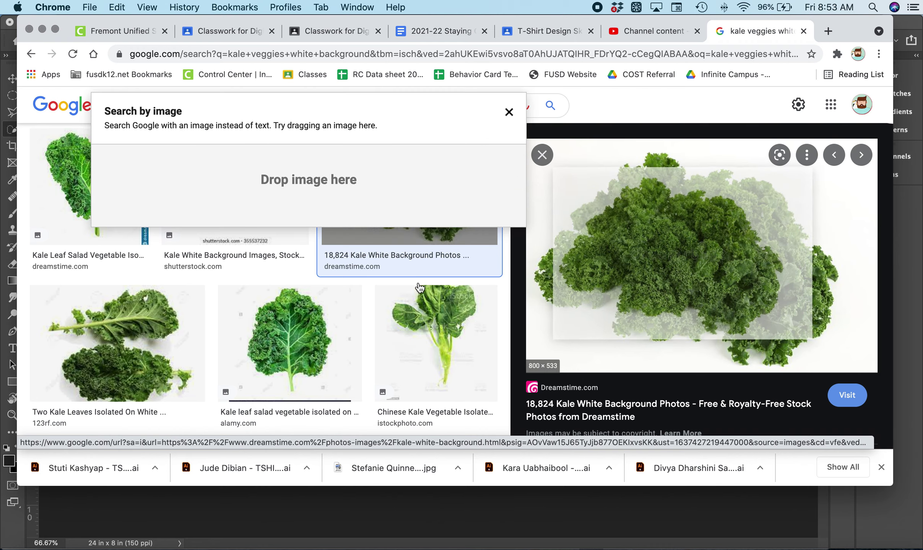
scroll(369, 291, down, 5)
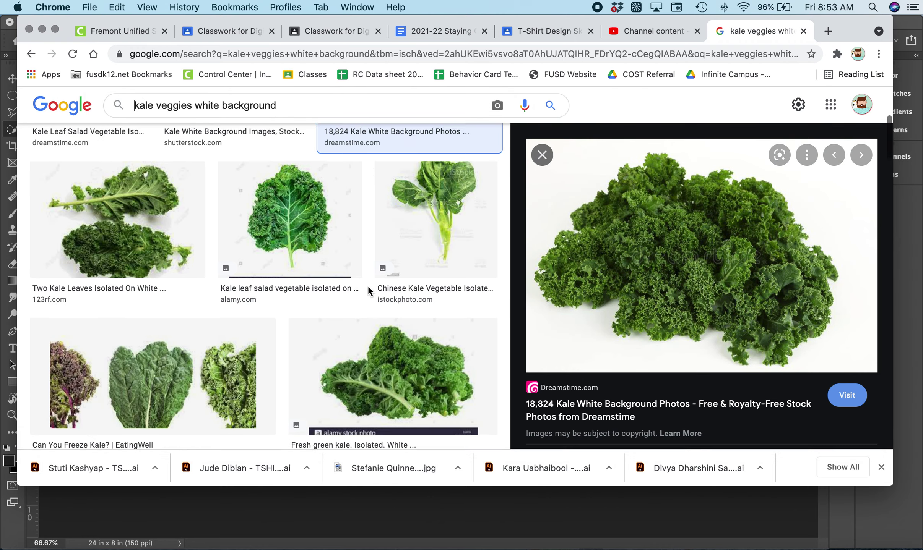
scroll(319, 190, up, 2)
click(319, 190)
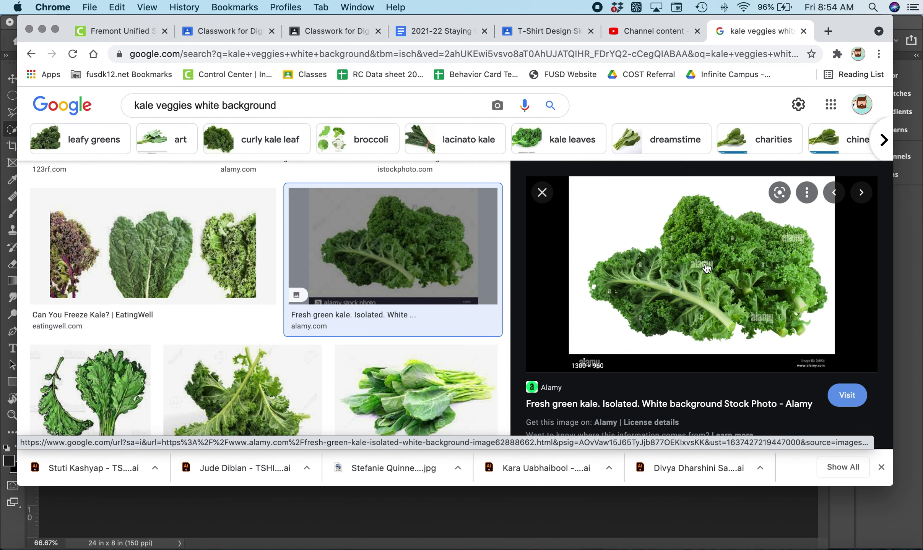
scroll(302, 305, down, 1)
scroll(302, 304, down, 5)
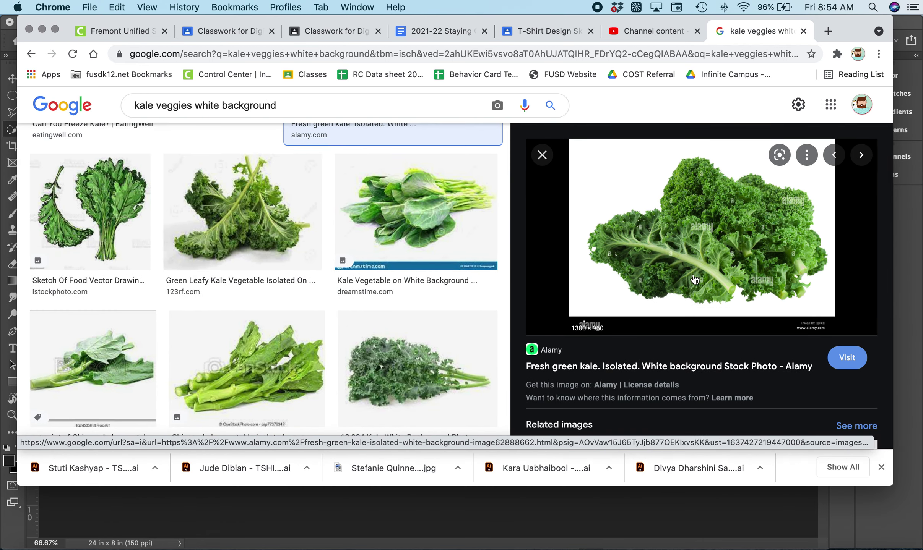
scroll(445, 244, down, 4)
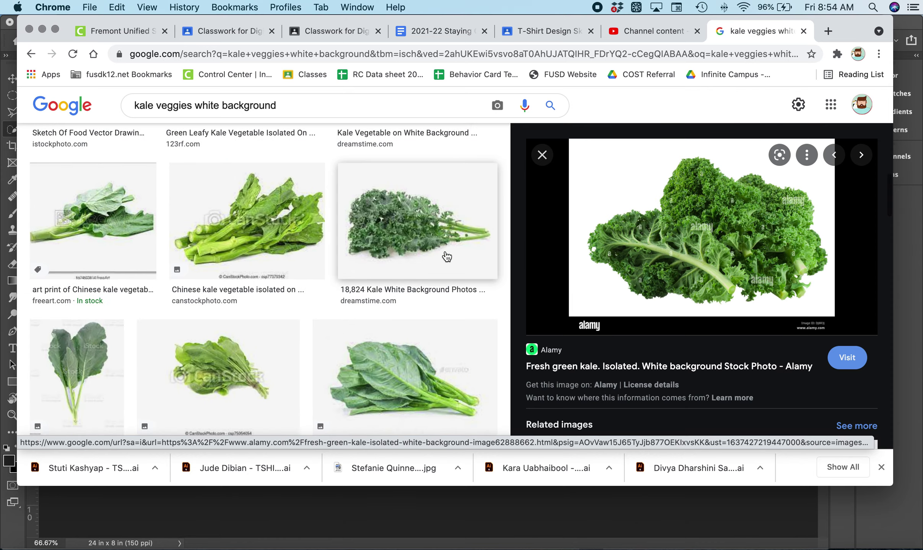
click(444, 254)
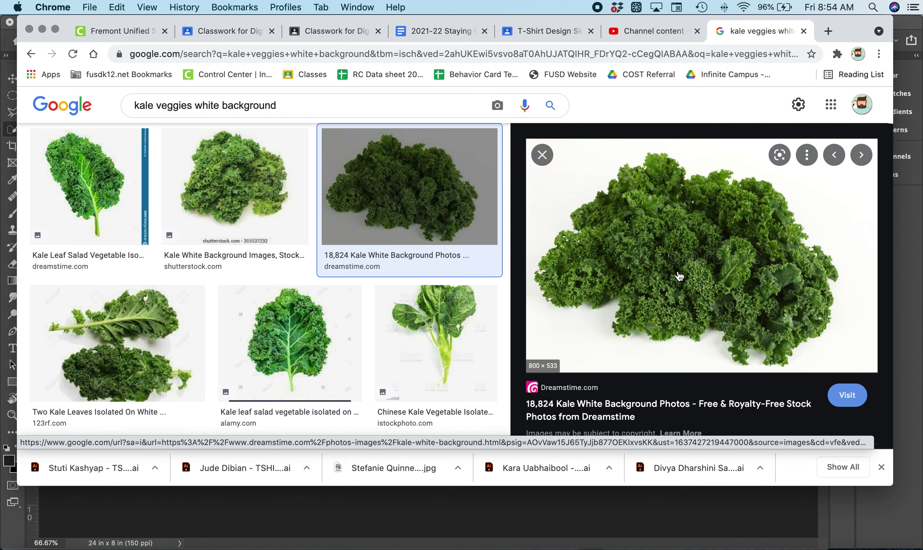
Step: Open the Dreamstime kale picture in its own tab and copy the image from there
right_click(677, 254)
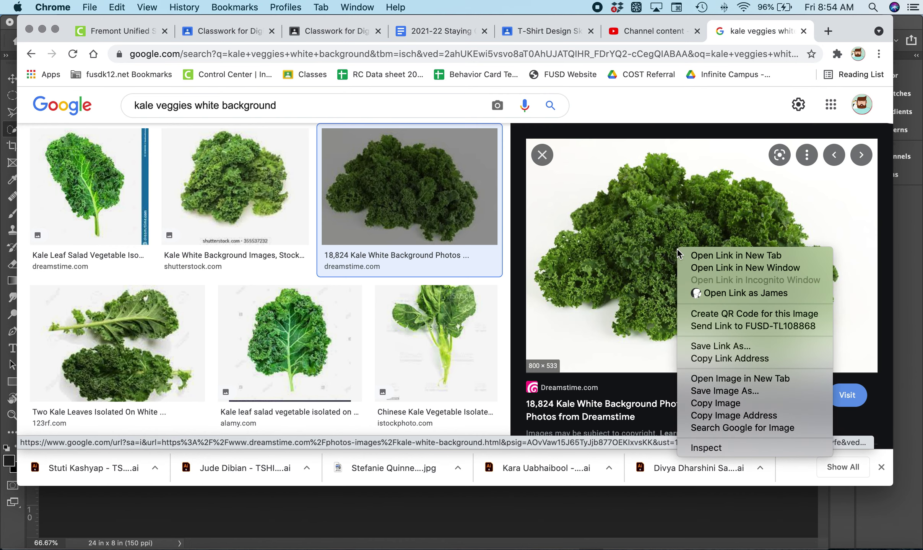
click(725, 380)
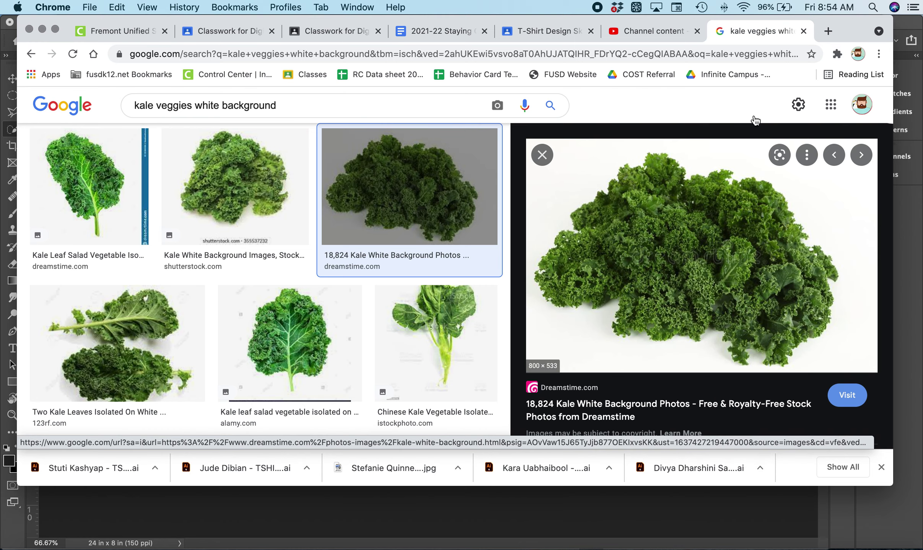
click(770, 36)
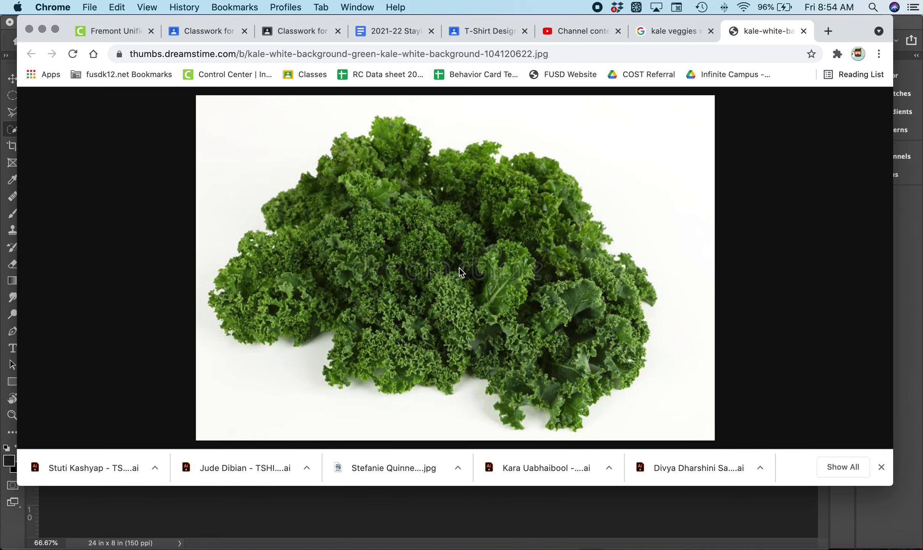
right_click(451, 218)
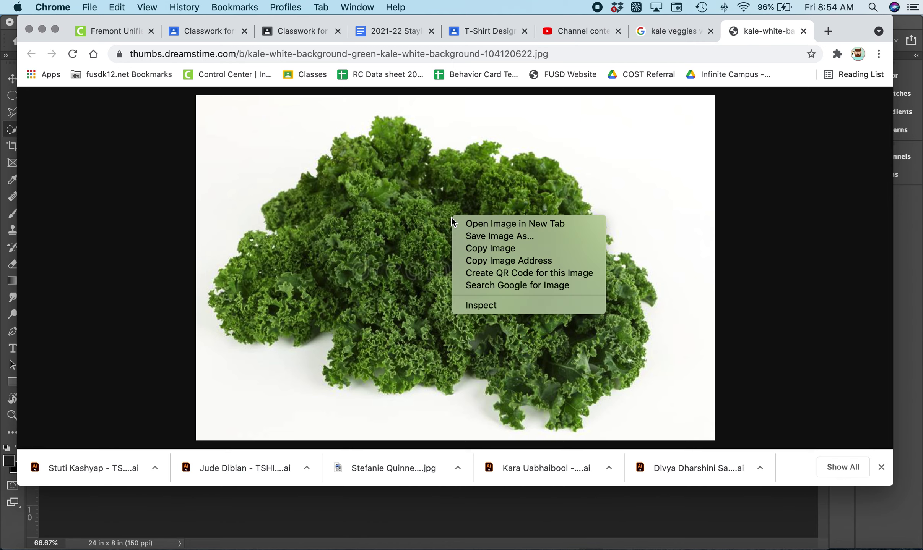
click(490, 250)
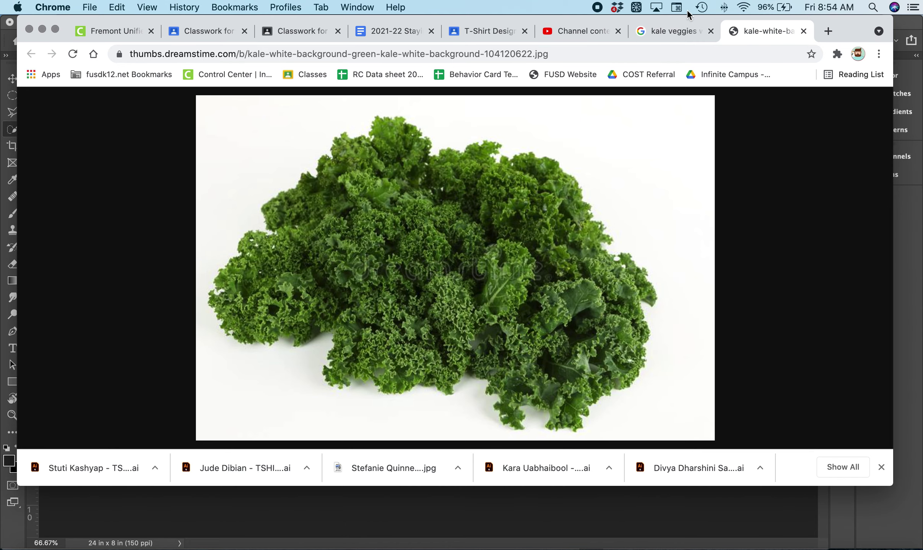
click(675, 32)
right_click(678, 238)
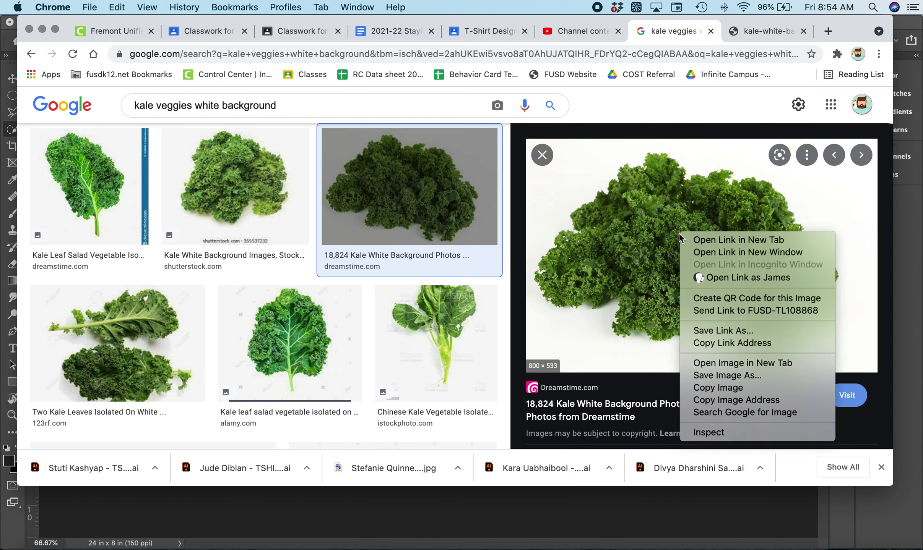
click(758, 27)
click(758, 28)
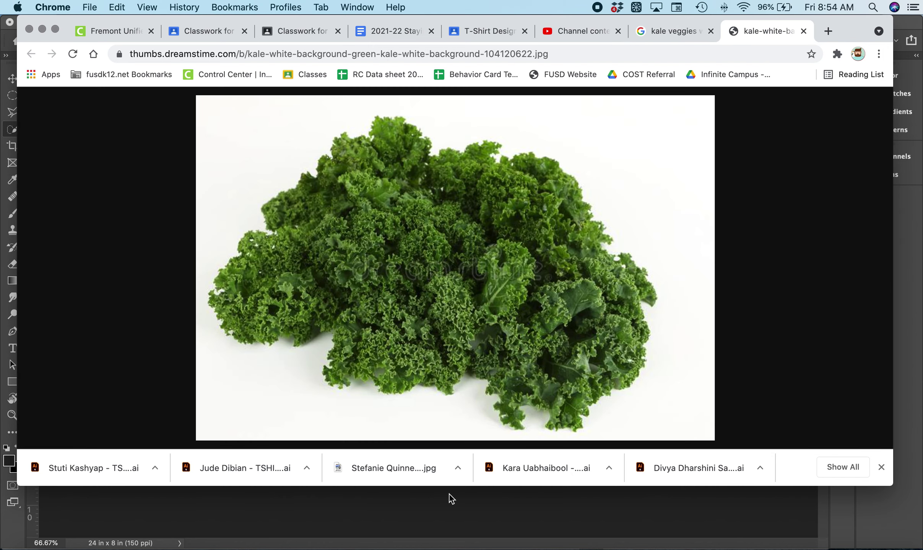
Step: Switch back to the Photoshop document with the copied kale image
click(206, 547)
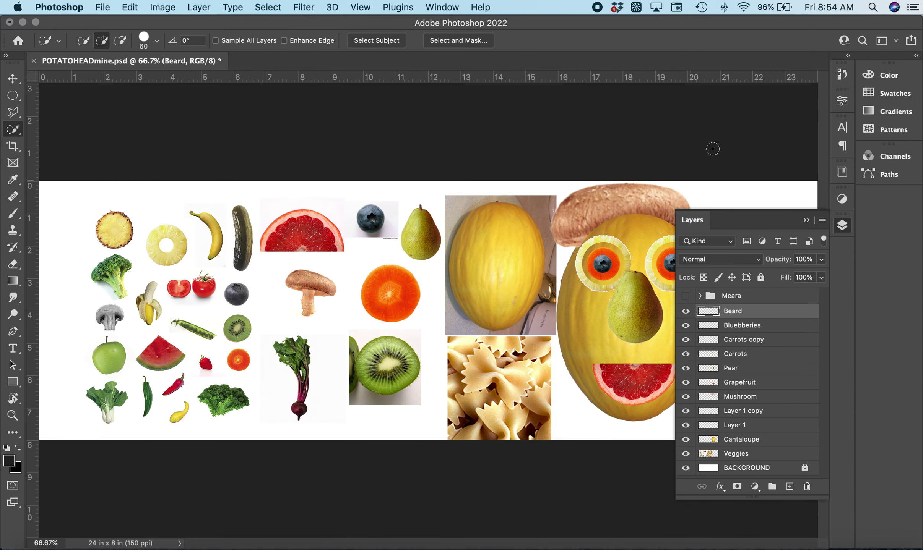
Step: Paste the copied kale image onto the Beard layer
click(687, 312)
click(686, 312)
key(super+v)
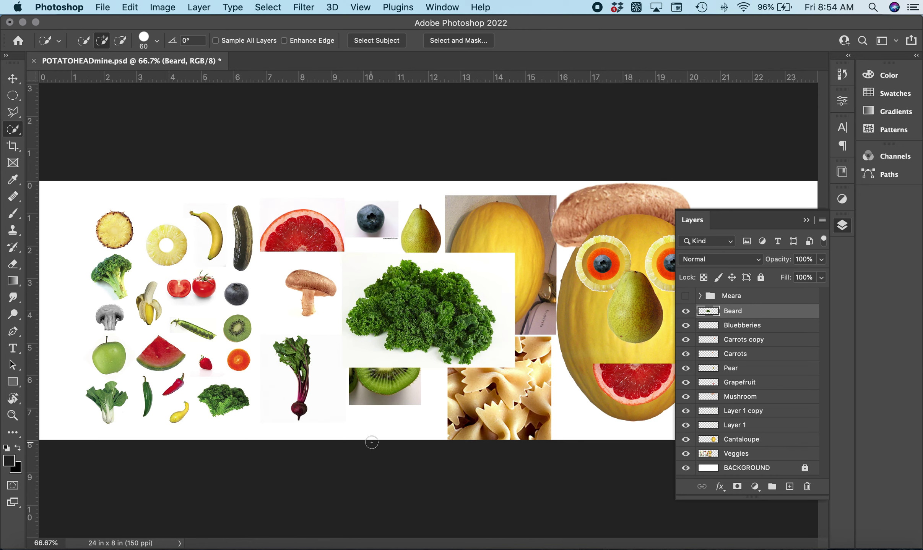
key(super+z)
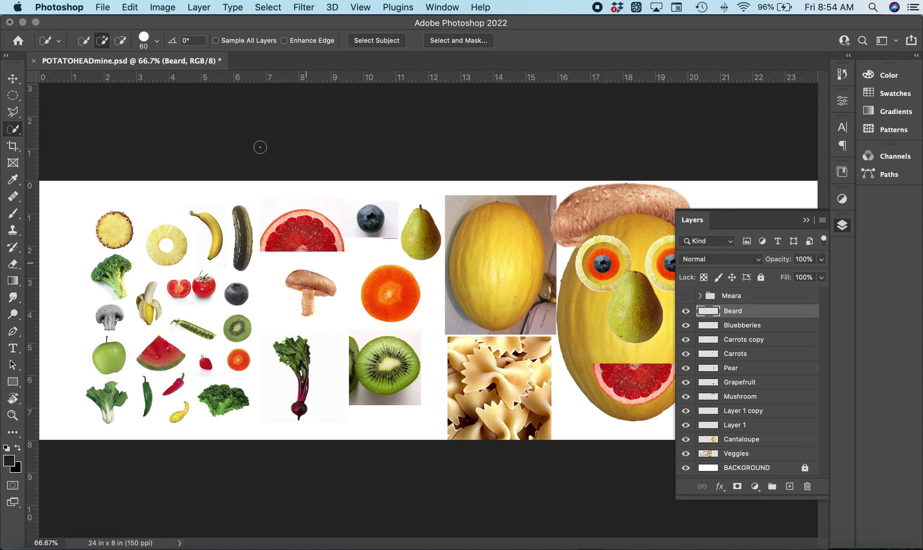
click(130, 7)
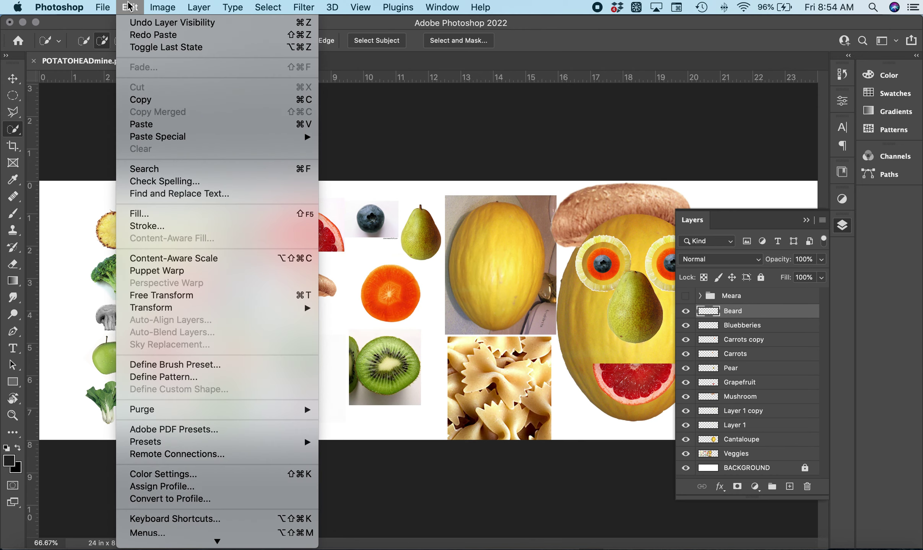
click(170, 128)
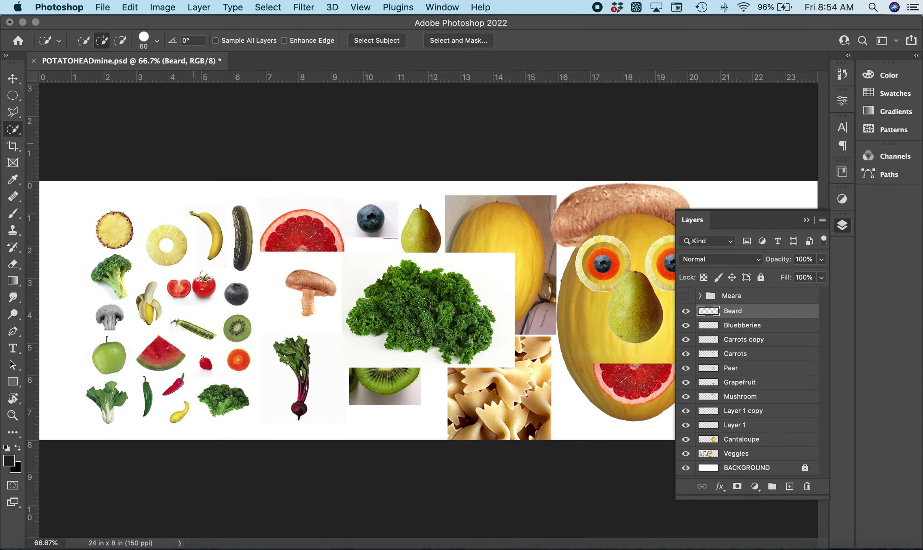
Step: Enlarge the pasted kale proportionally to about 202% with Free Transform
click(18, 81)
key(super+t)
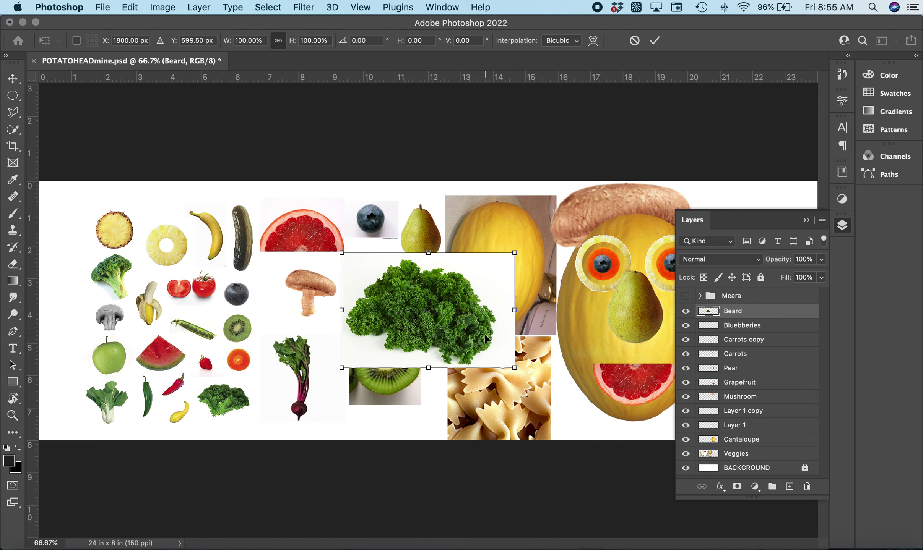
drag(512, 367, 627, 443)
drag(340, 253, 284, 201)
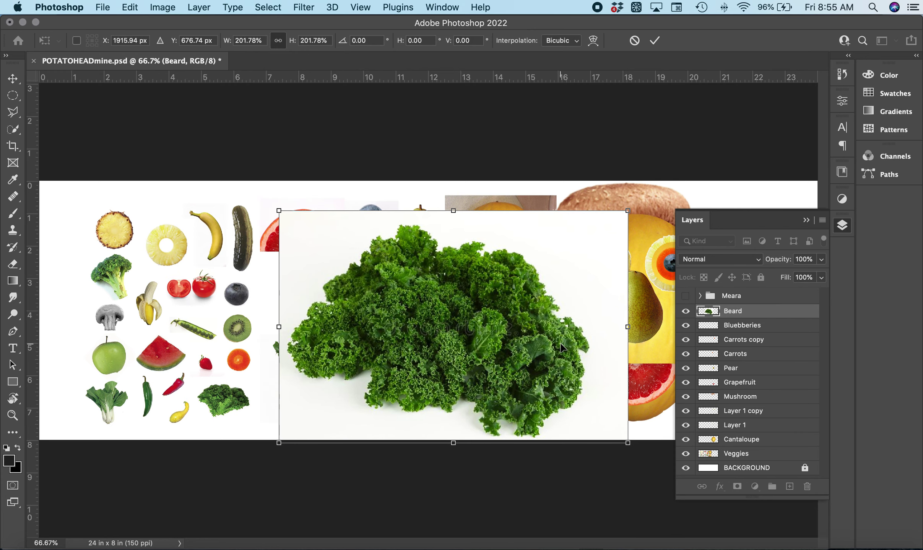
key(Return)
Step: Select the white background around the kale with the Magic Wand, including the gaps beneath the leaves, delete it and deselect
key(super+equal)
key(super+equal)
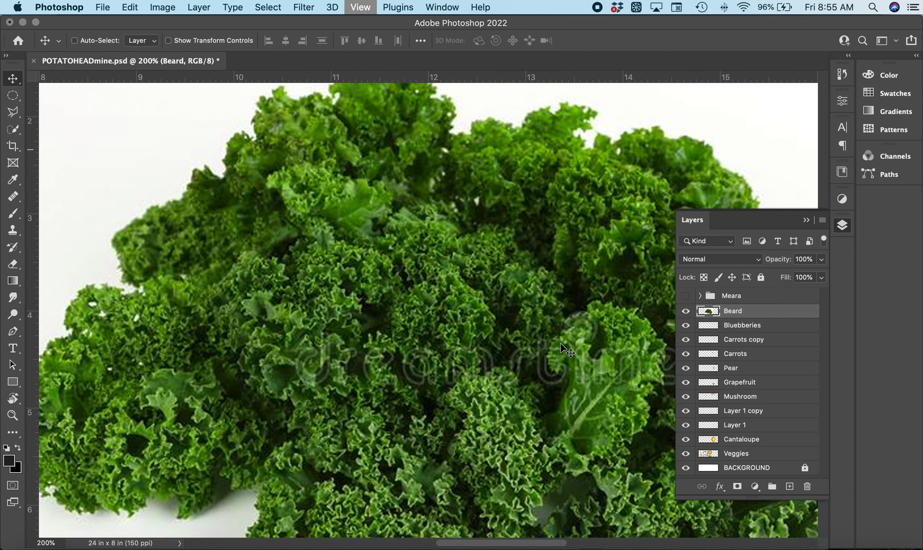
key(super+minus)
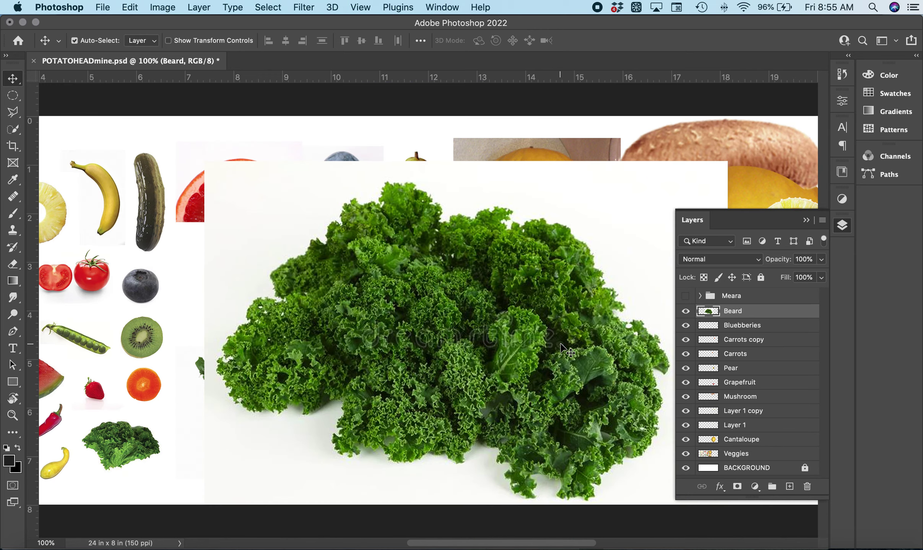
click(14, 129)
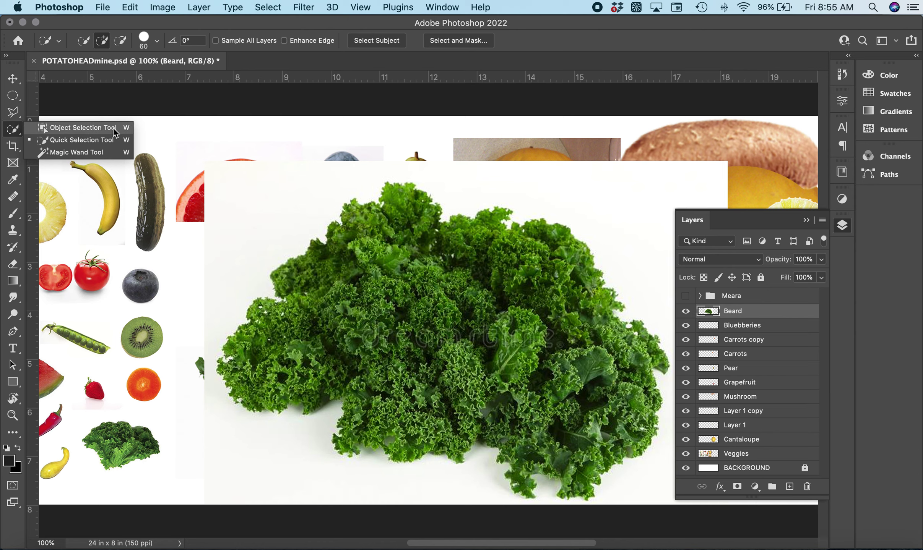
click(96, 142)
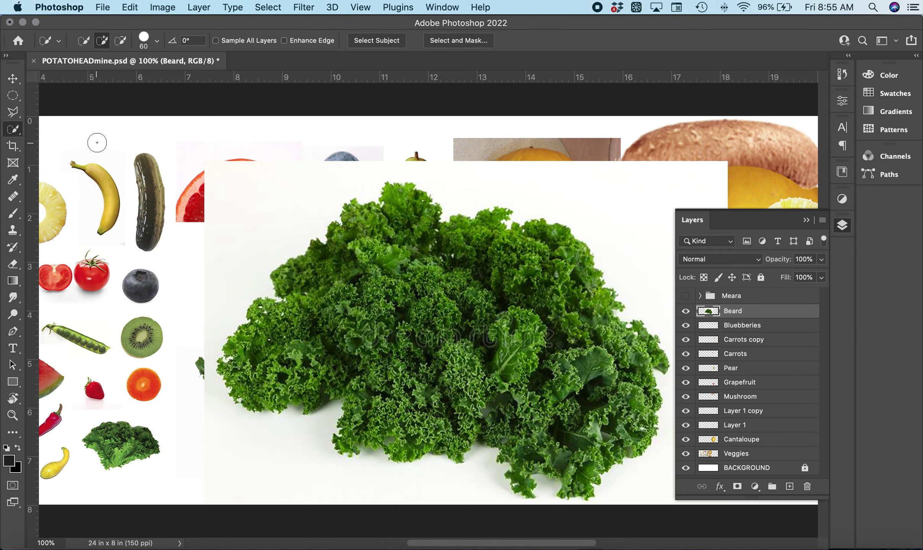
click(19, 128)
click(40, 150)
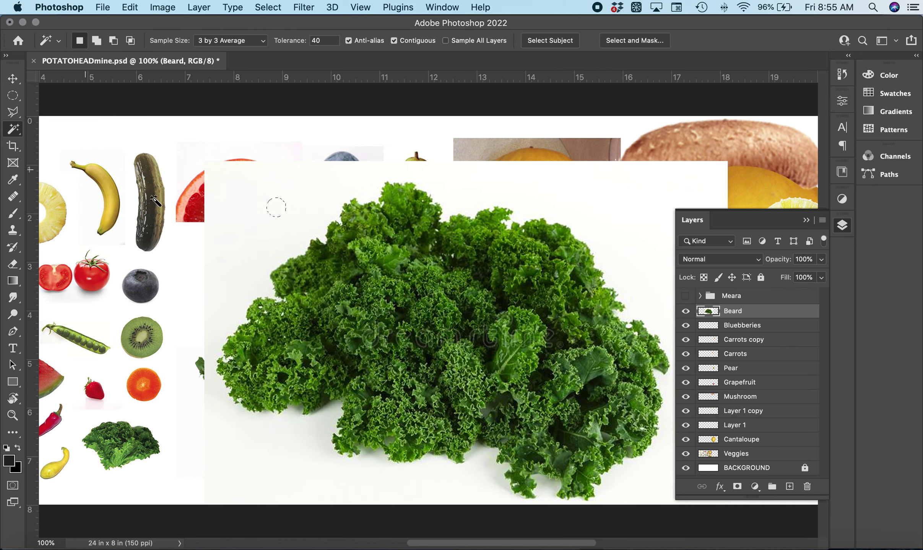
click(300, 202)
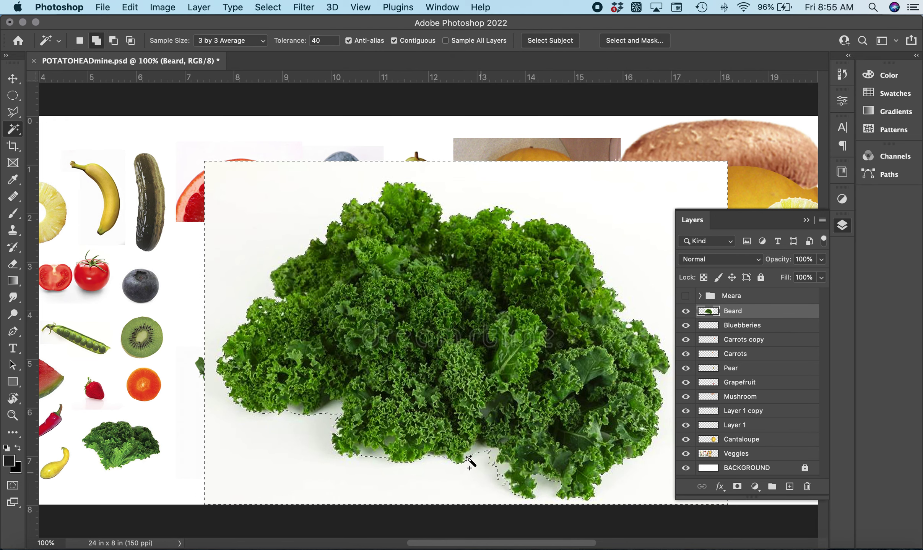
shift+click(480, 453)
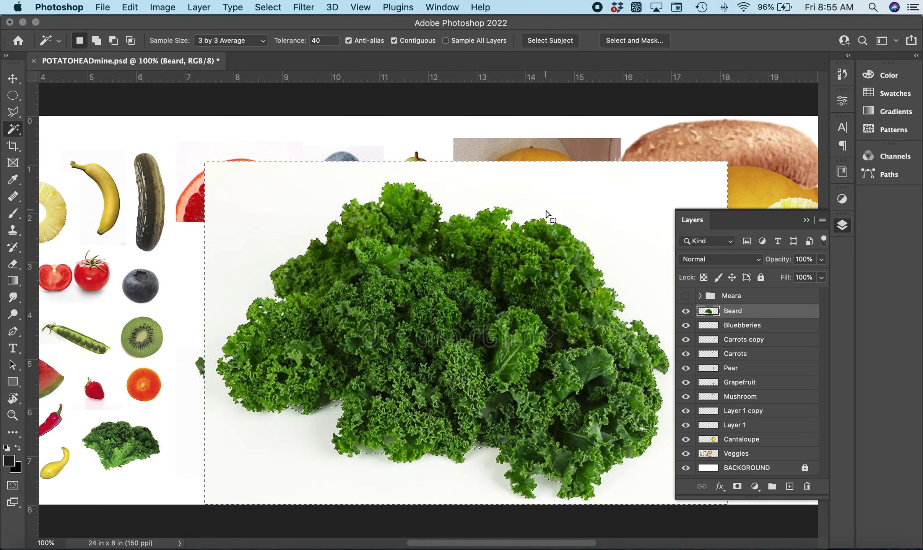
key(Delete)
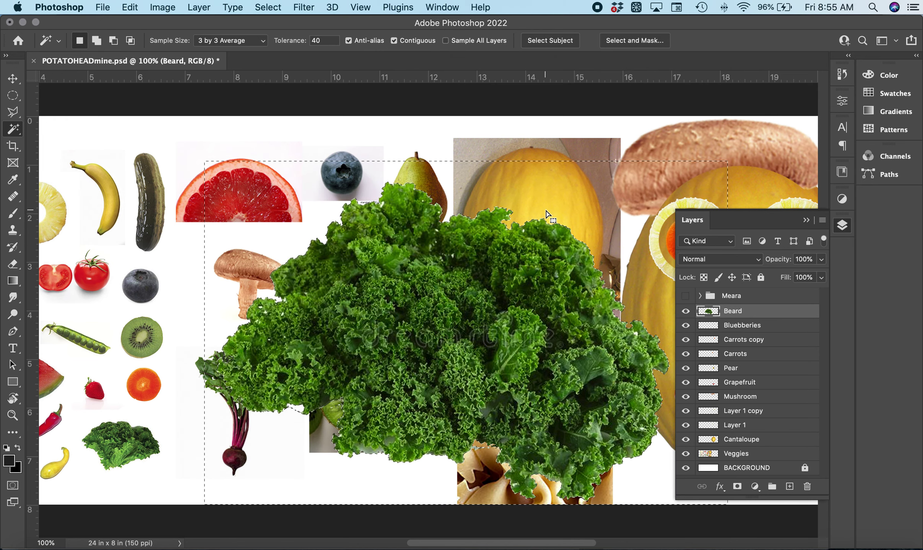
key(super+d)
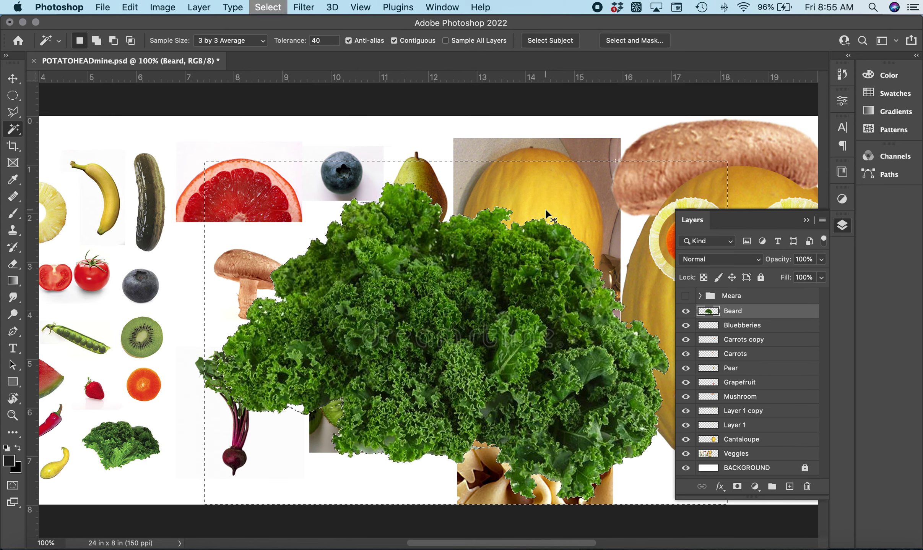
Step: Collapse the layer list and move the kale cutout over the melon face
click(12, 78)
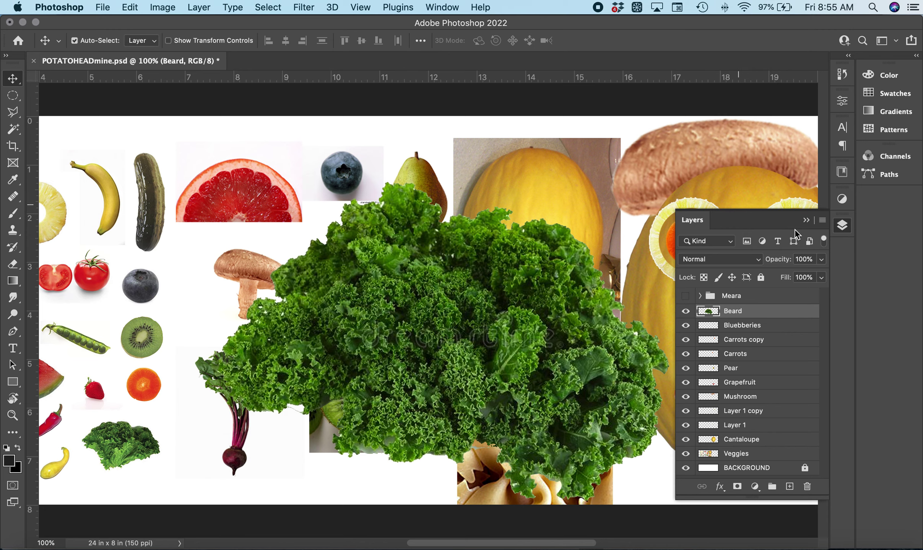
click(805, 220)
scroll(565, 301, right, 2)
scroll(562, 296, right, 6)
scroll(535, 300, down, 2)
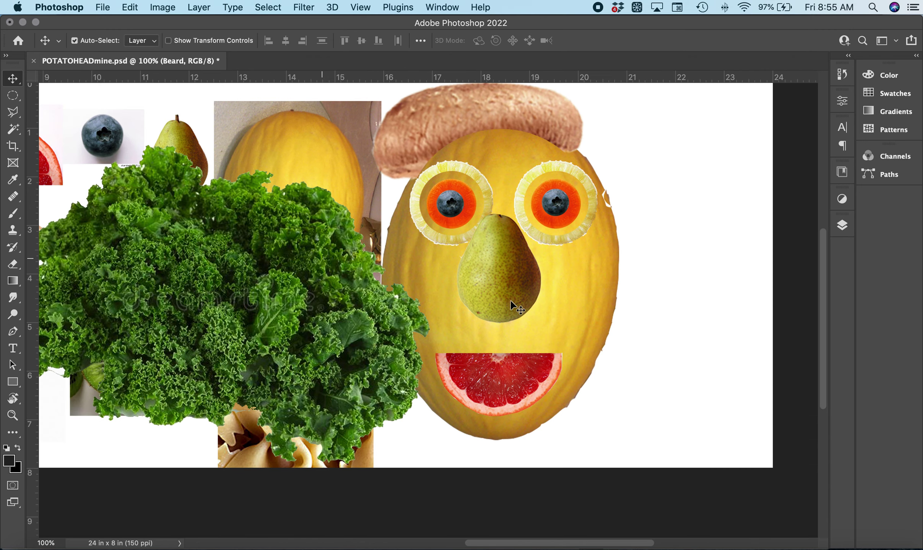
drag(282, 249, 414, 252)
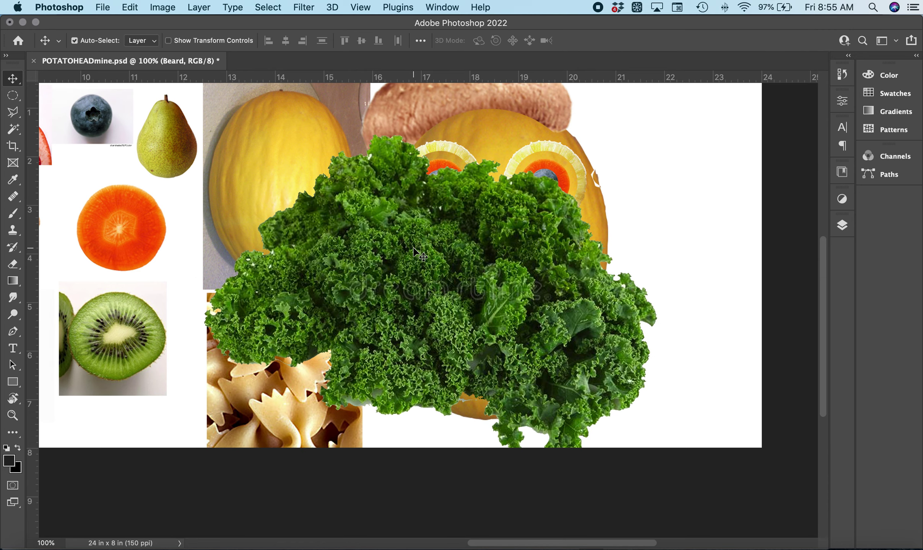
Step: Scale the kale to about 51%, rotate it to about 132° and place it along the melon's lower-right jaw beside the mouth
key(cmd+t)
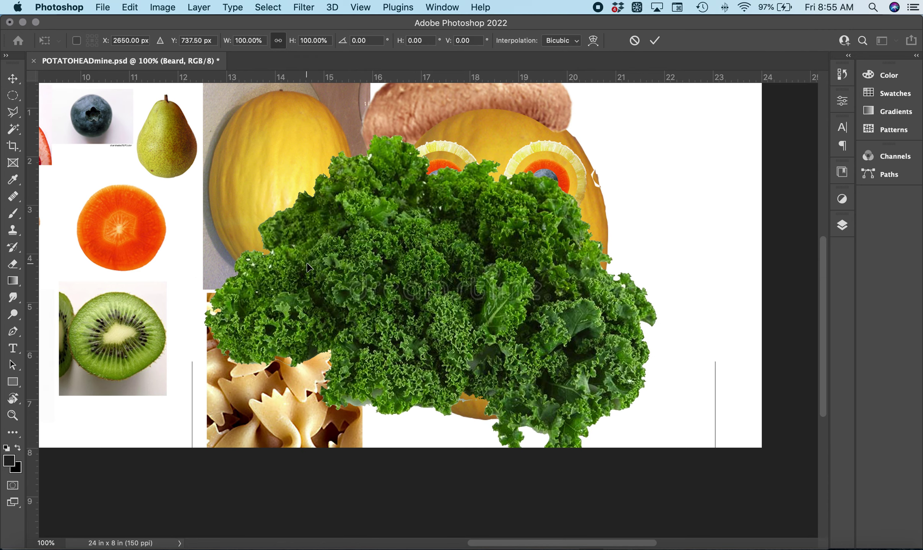
drag(215, 146, 623, 315)
drag(596, 146, 569, 237)
drag(585, 323, 632, 304)
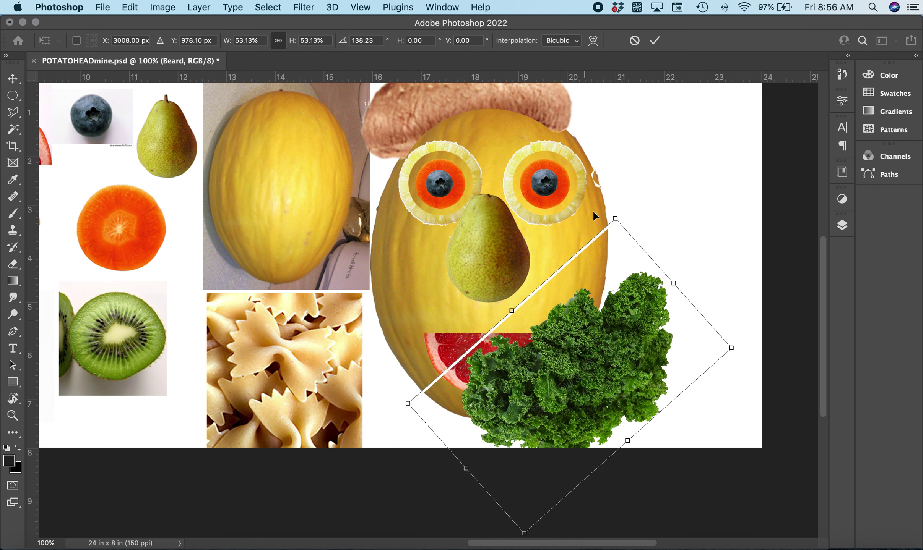
drag(615, 216, 613, 249)
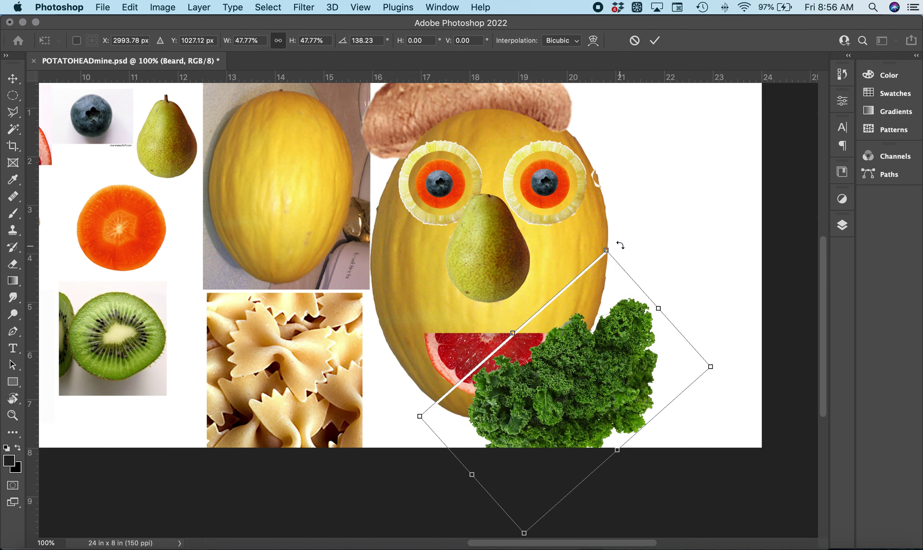
drag(618, 244, 602, 238)
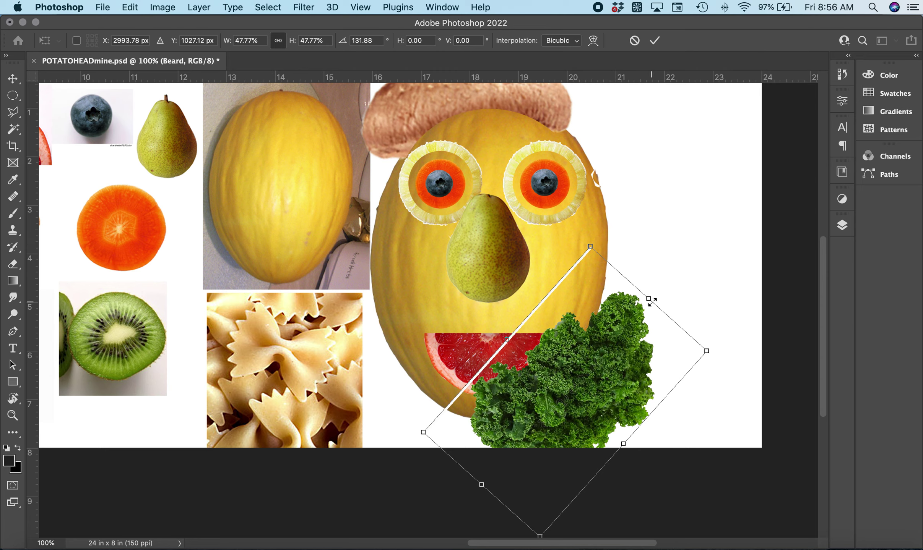
drag(660, 294, 669, 283)
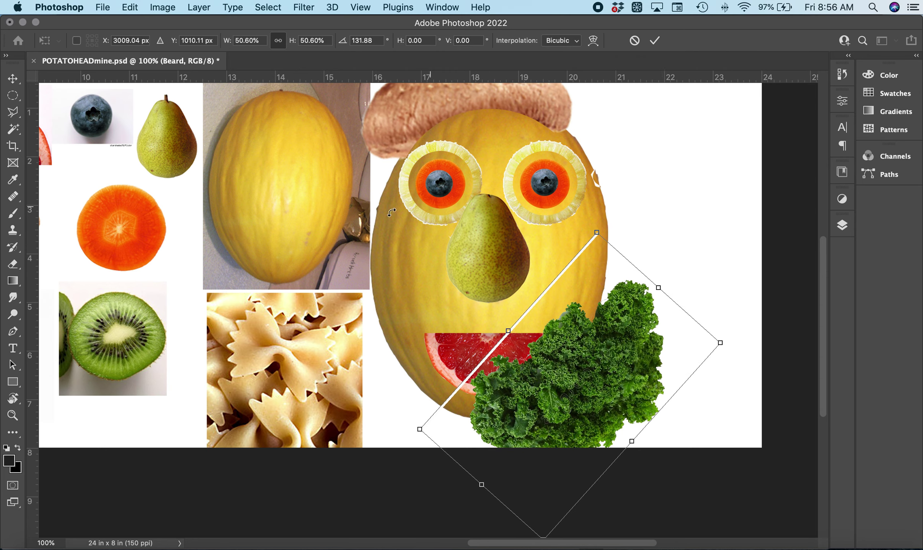
key(Return)
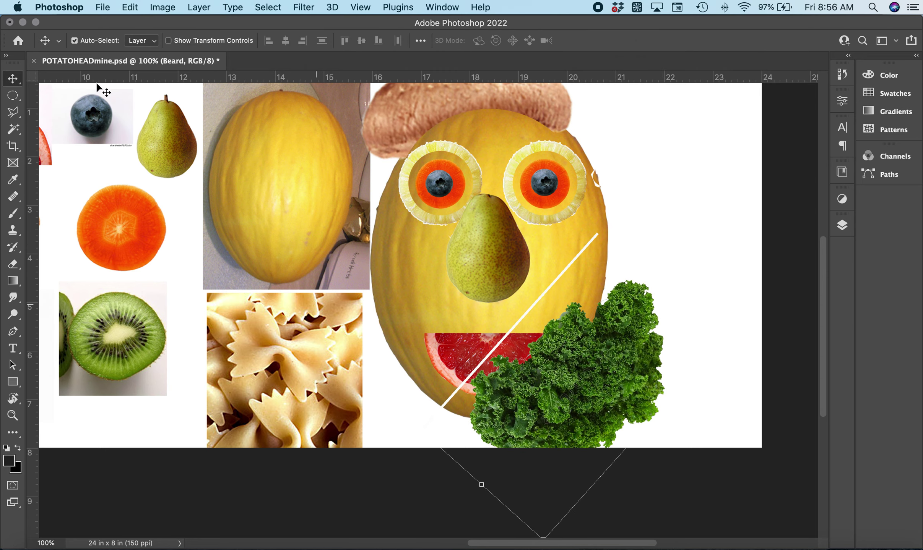
Step: Erase the stray white diagonal line across the melon from the Beard layer with a 200 px Eraser
click(129, 7)
click(42, 125)
click(12, 264)
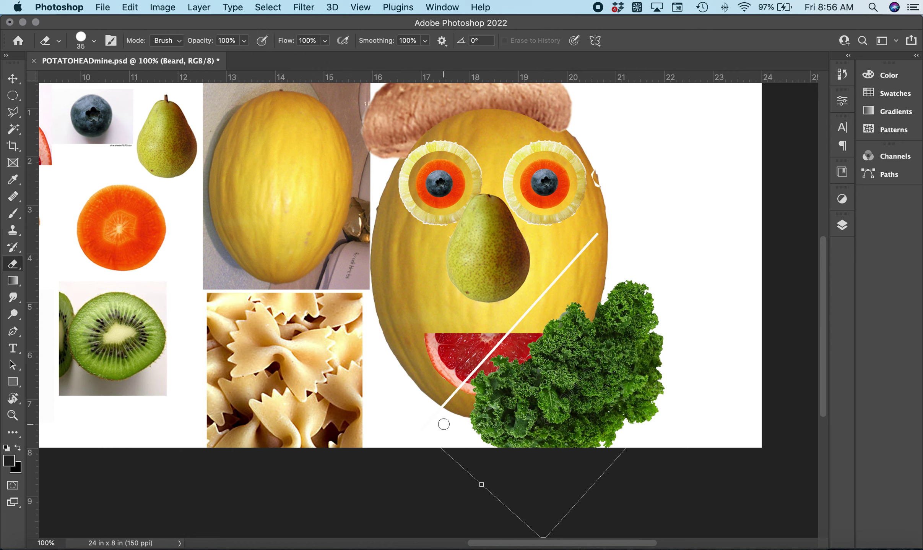
key(bracketright)
key(bracketright)
key(bracketright)
key(bracketright)
key(bracketright)
key(bracketright)
key(bracketright)
key(bracketright)
key(bracketright)
key(bracketright)
mouse_move(423, 424)
mouse_down()
mouse_move(432, 378)
mouse_move(450, 355)
mouse_move(579, 238)
mouse_move(586, 218)
mouse_up()
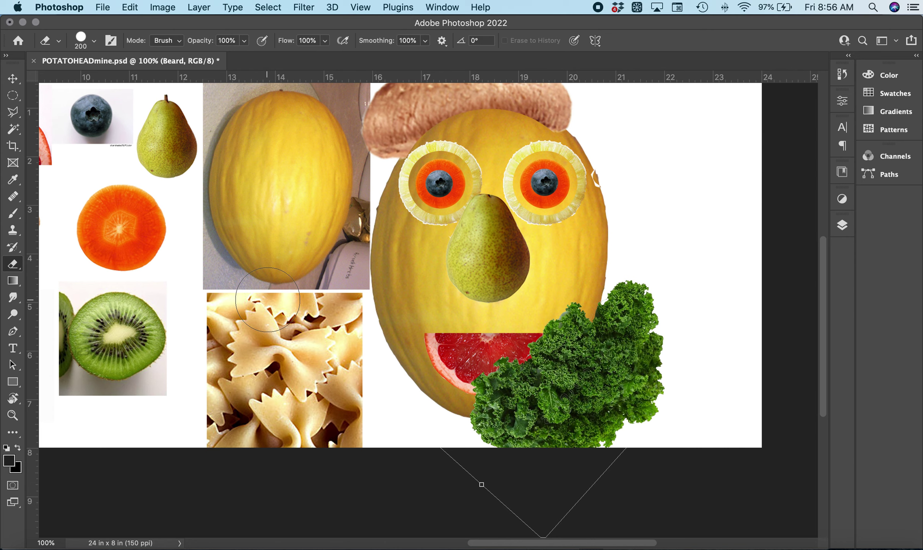
Step: Warp the kale so its outer edge bulges, its upper tip narrows and its inner edge curves around the grapefruit mouth
click(13, 79)
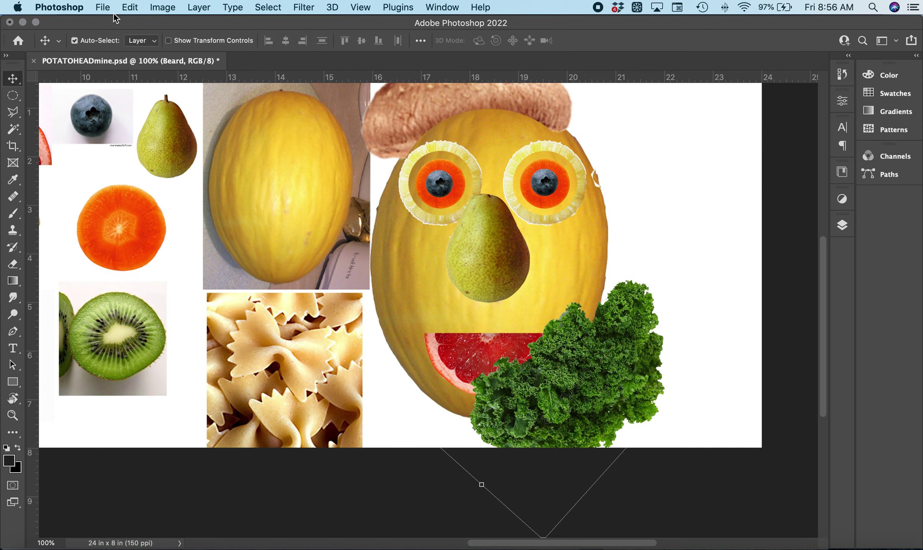
click(132, 8)
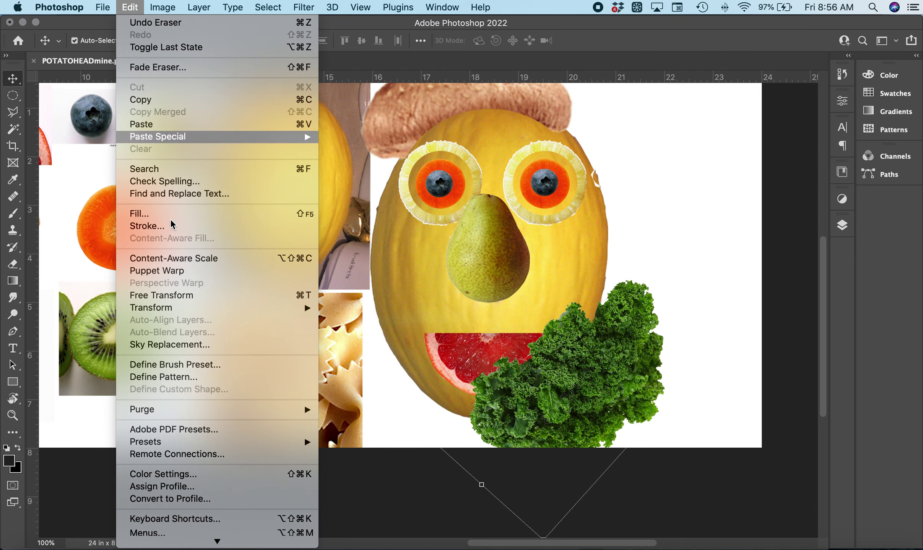
mouse_move(196, 310)
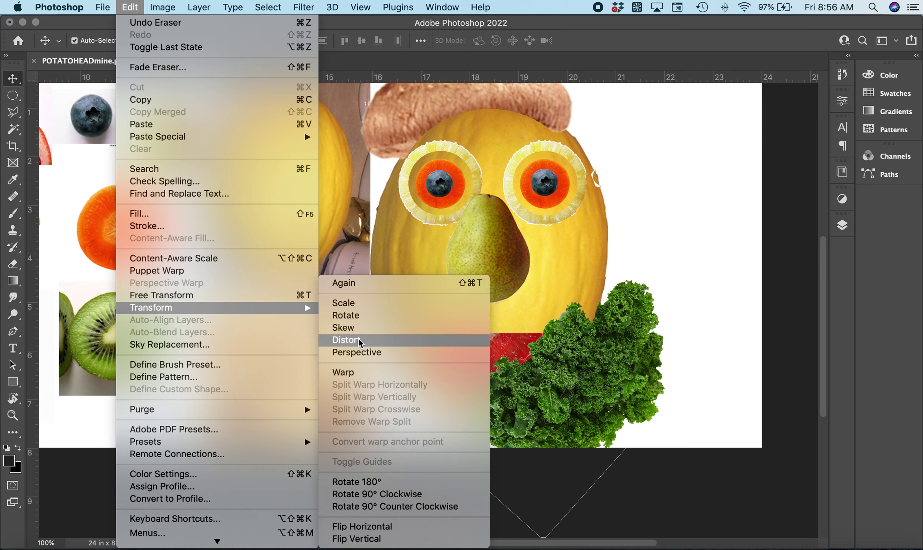
click(344, 373)
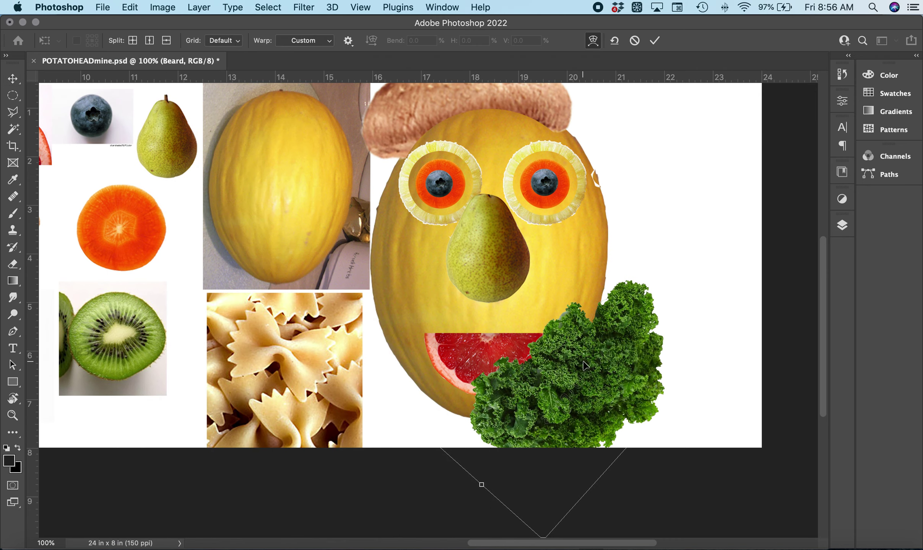
drag(599, 280, 625, 257)
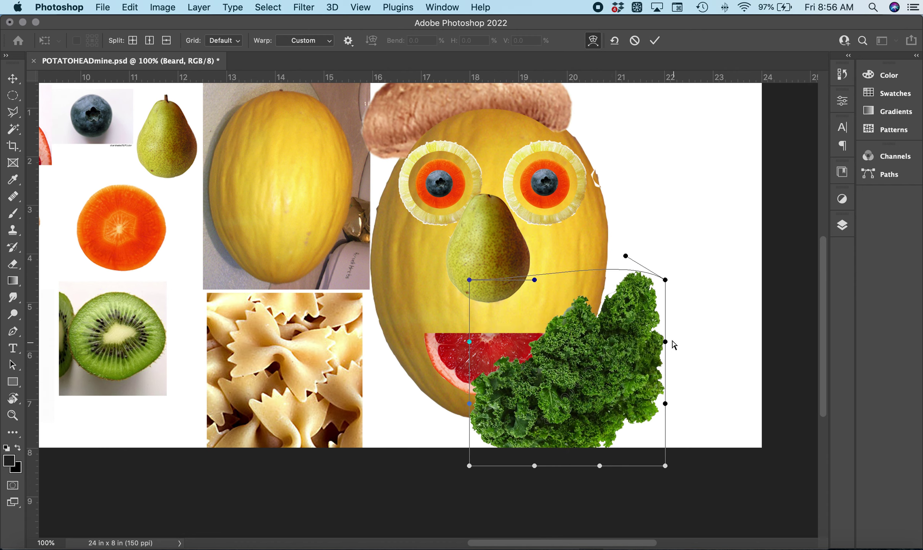
drag(666, 342, 694, 328)
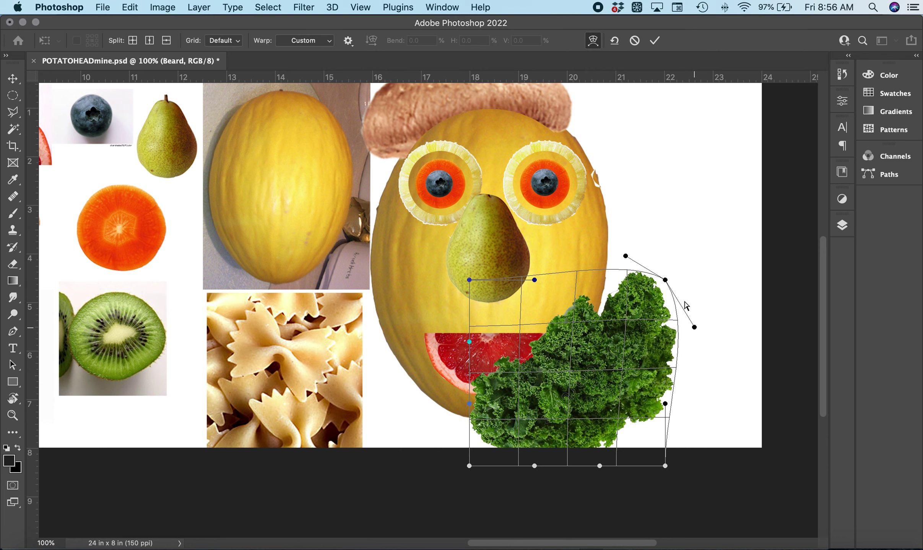
drag(662, 273, 630, 256)
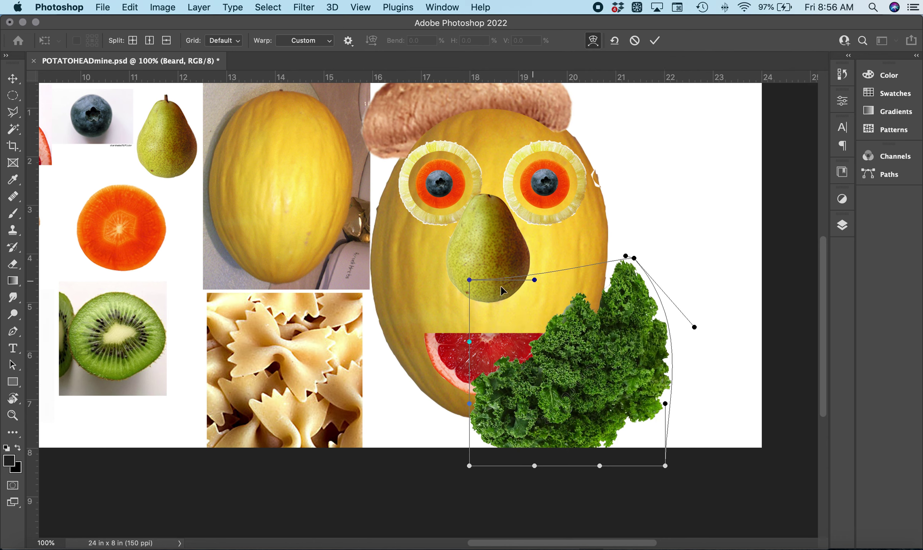
drag(470, 279, 539, 370)
drag(469, 404, 481, 451)
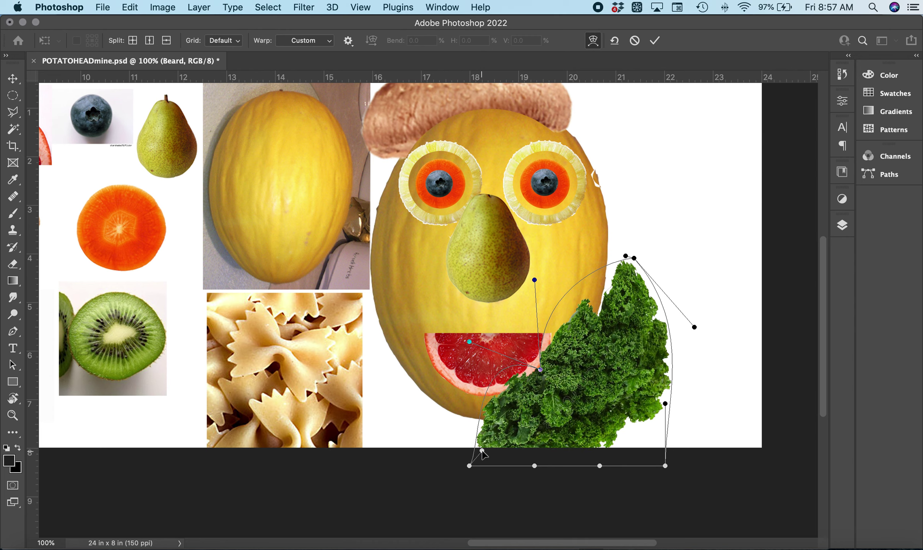
key(Return)
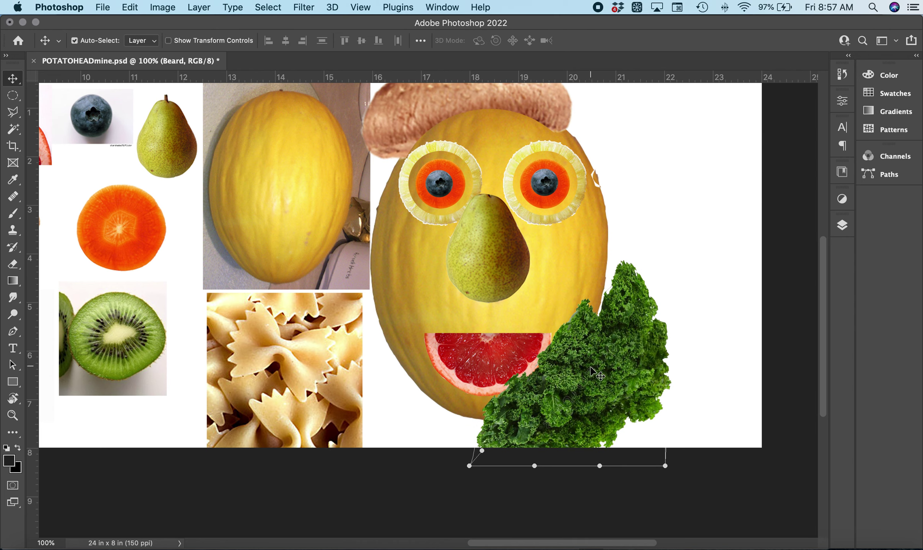
Step: Duplicate the kale half, flip the copy horizontally and place it along the melon's opposite jaw so both halves meet under the mouth
drag(592, 373, 418, 371)
click(132, 7)
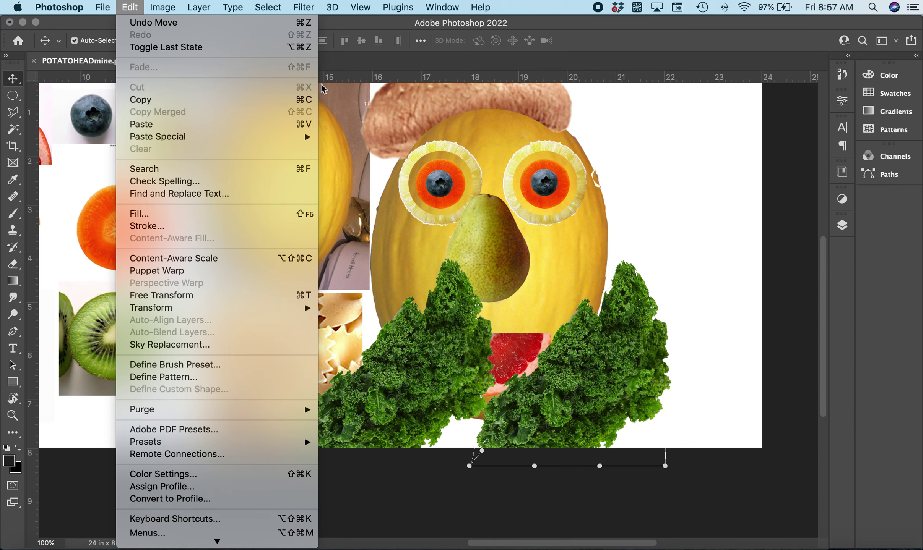
mouse_move(175, 5)
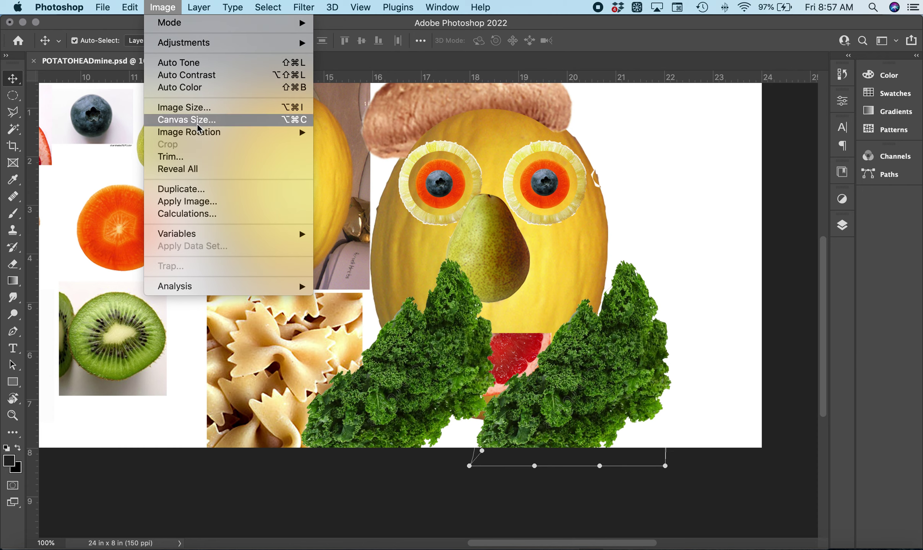
mouse_move(197, 137)
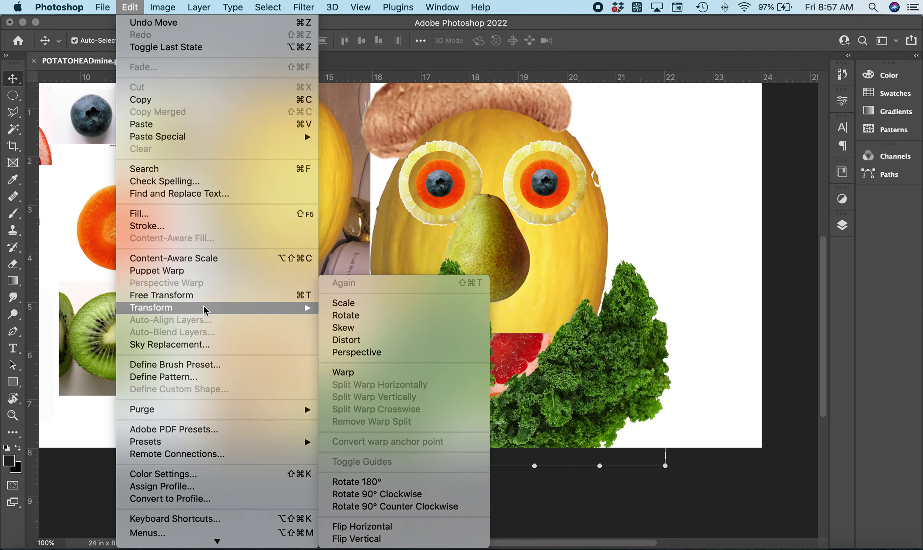
click(383, 526)
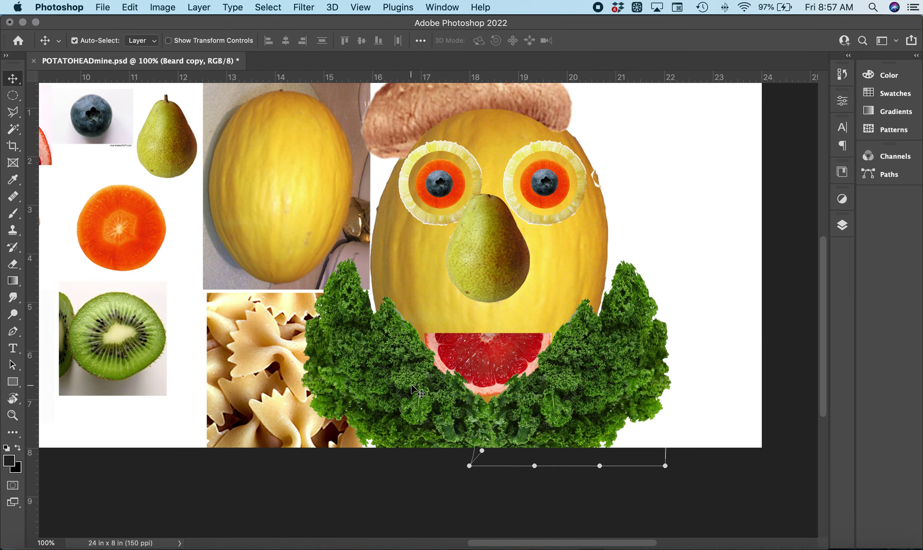
drag(349, 335, 373, 360)
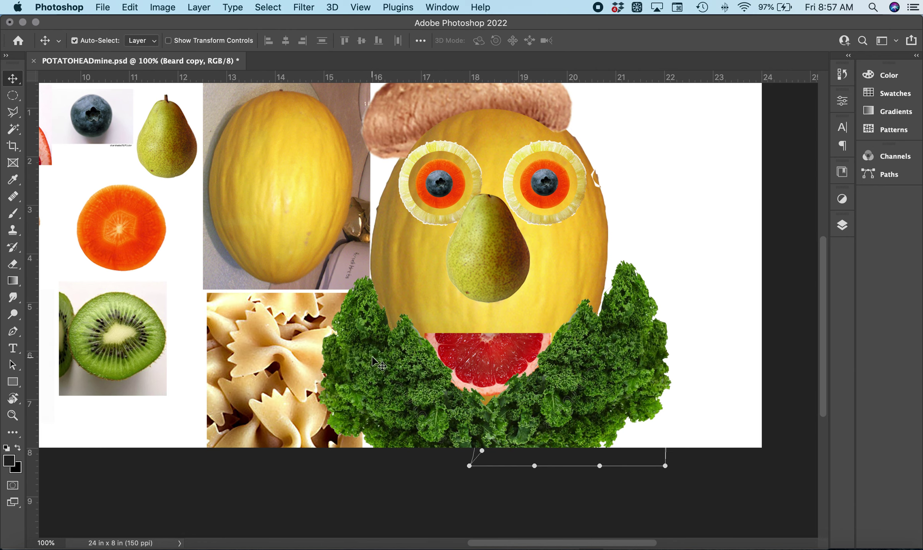
Step: Merge the Beard and Beard copy layers into a single layer
click(842, 225)
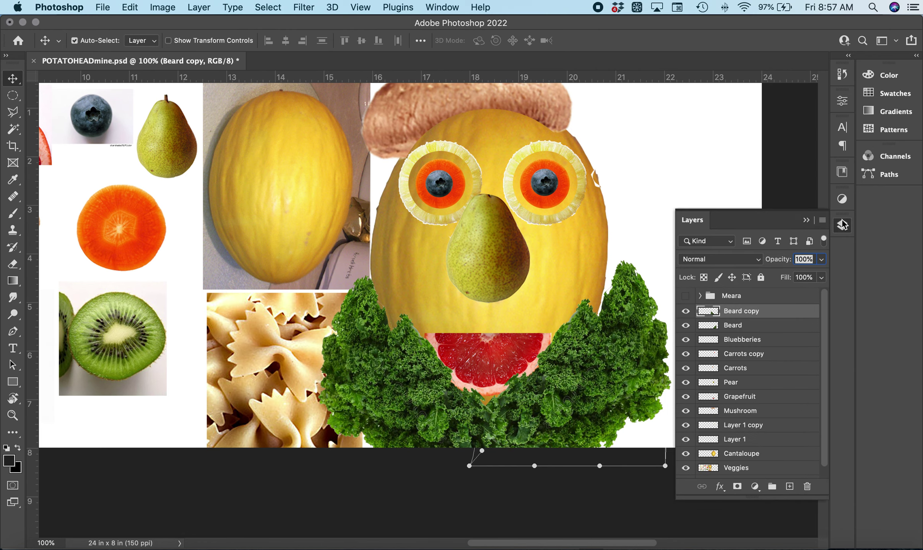
shift+click(743, 326)
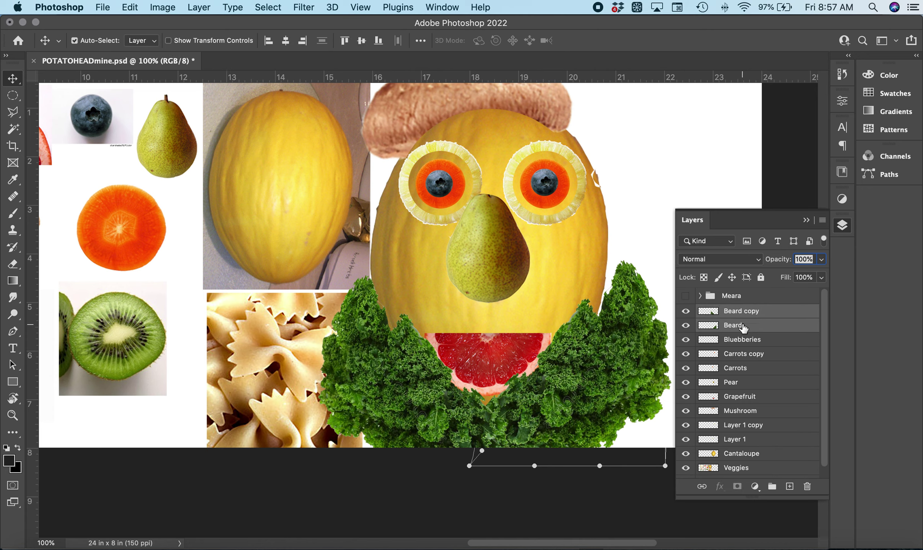
right_click(742, 324)
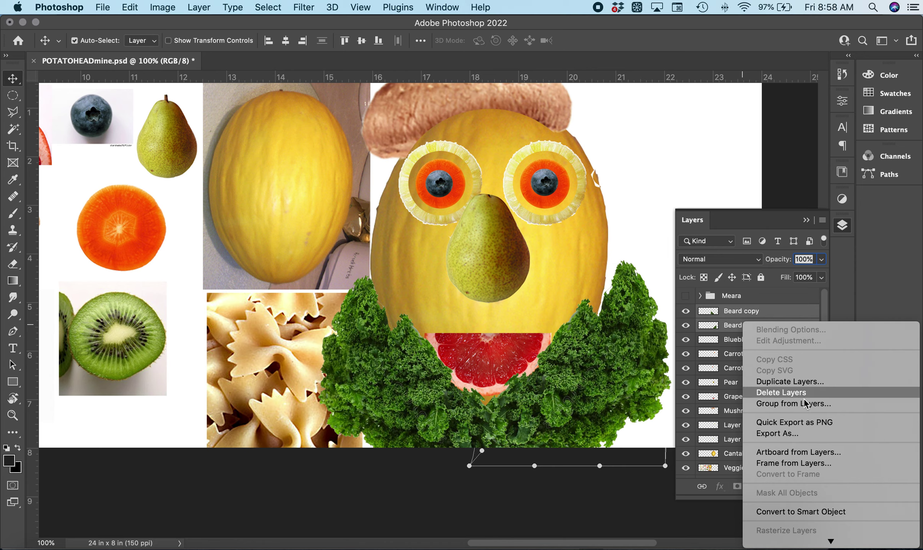
scroll(810, 499, down, 3)
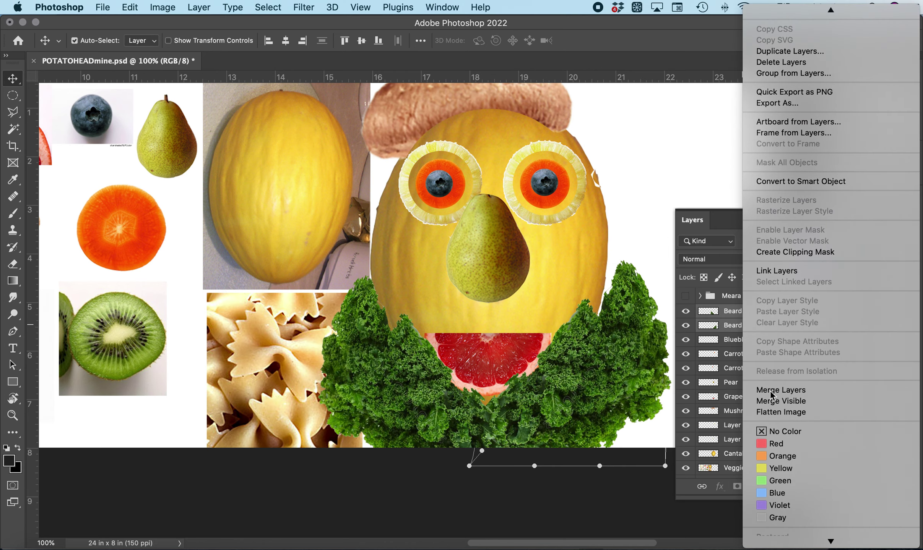
key(Escape)
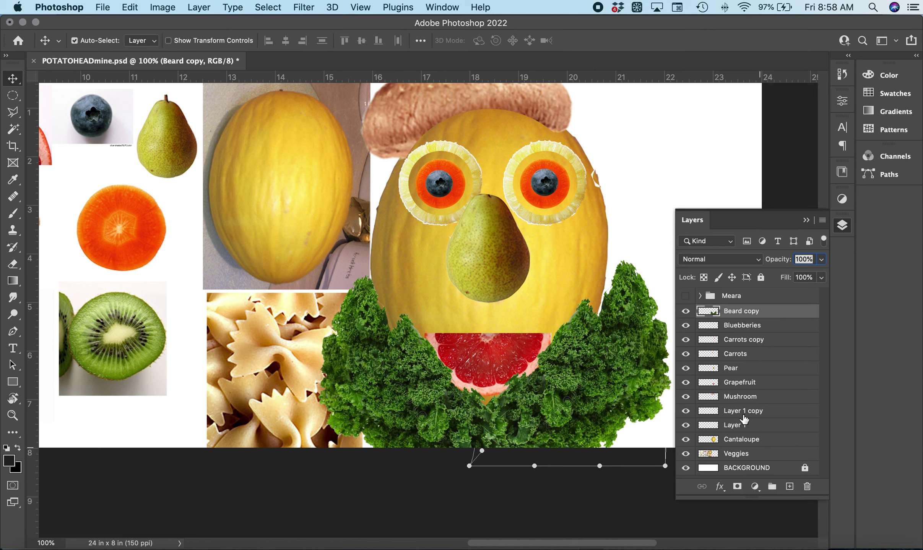
Step: Move the Grapefruit layer above the merged beard layer and collapse the layer list
click(738, 387)
drag(737, 387, 736, 307)
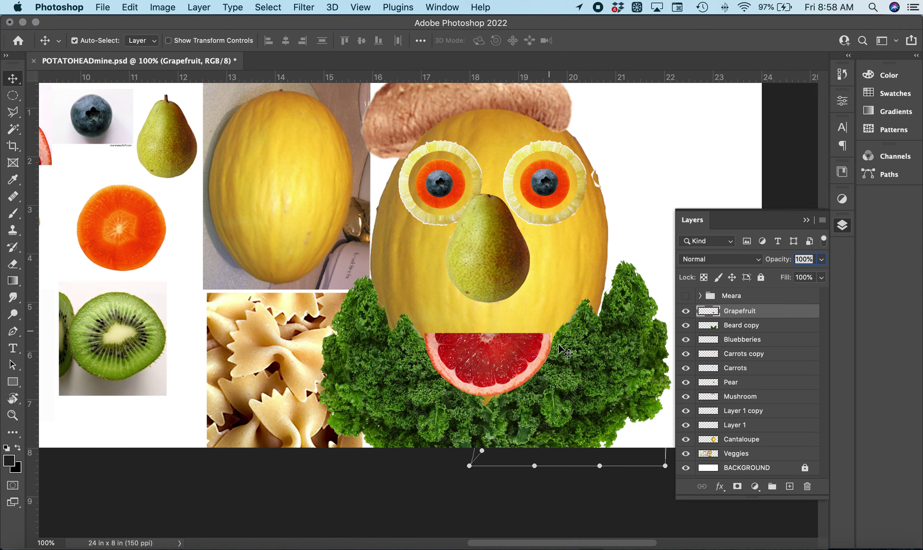
scroll(476, 323, down, 6)
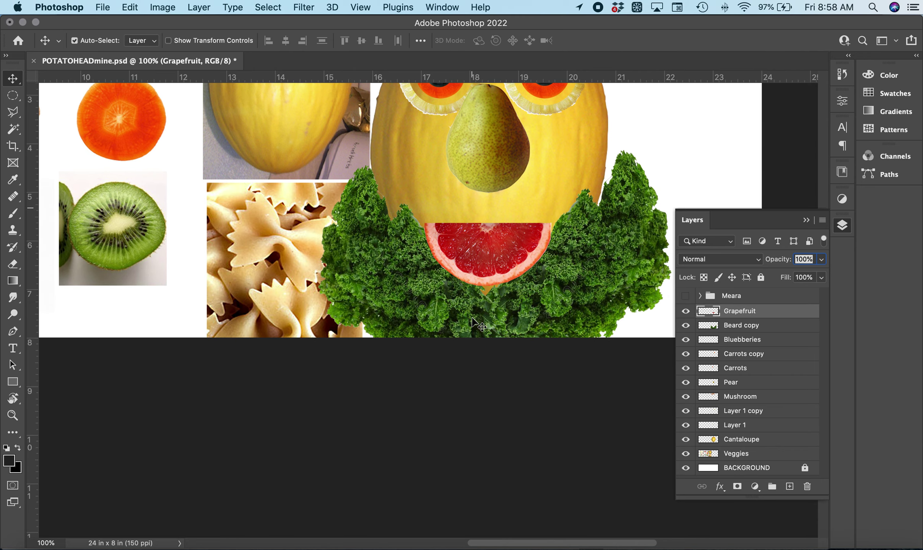
key(super+minus)
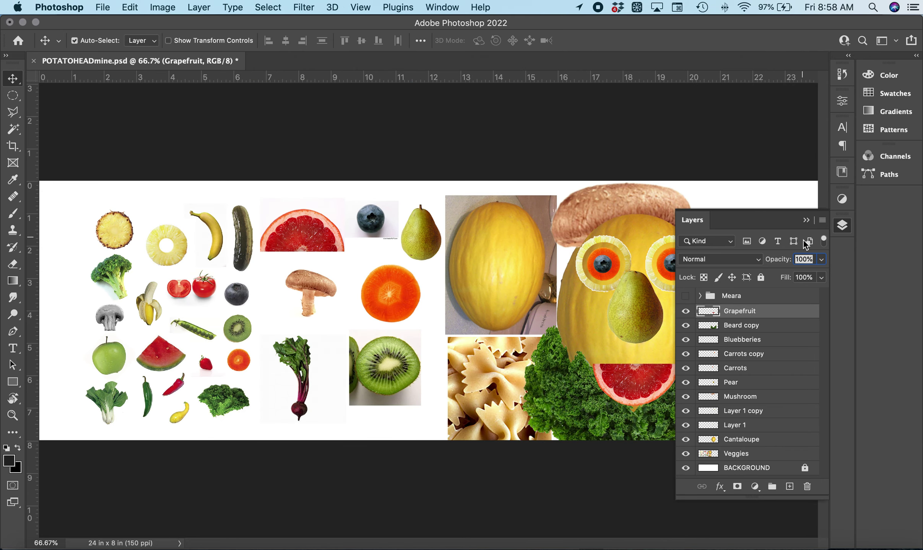
click(806, 220)
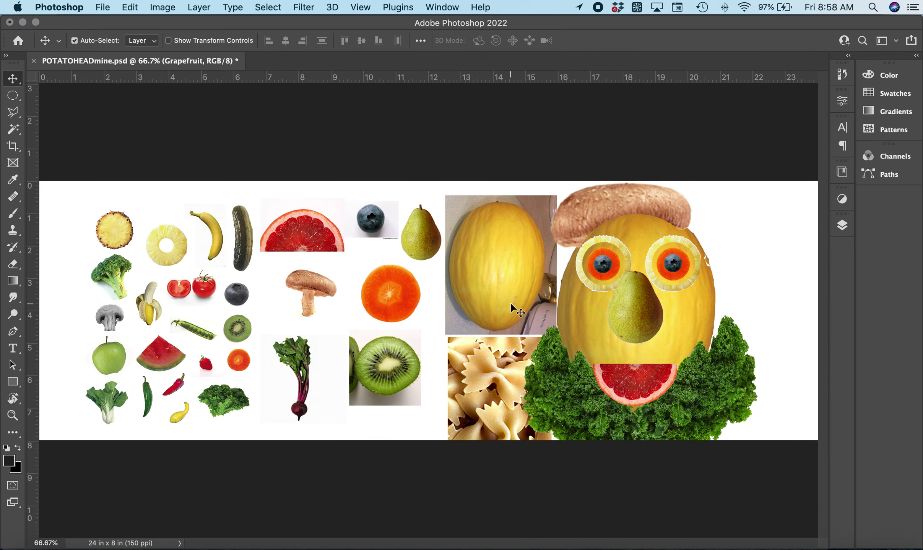